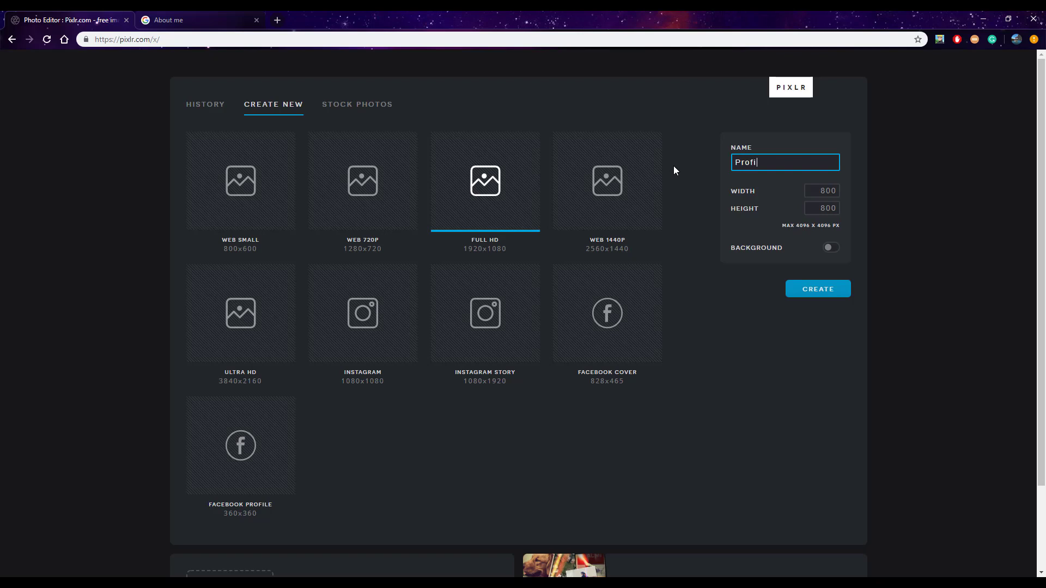
# Name the new image Profile 2019 and create it as an 800 × 800 px canvas with a transparent background
pyautogui.write('e 2019')
pyautogui.click(822, 290)
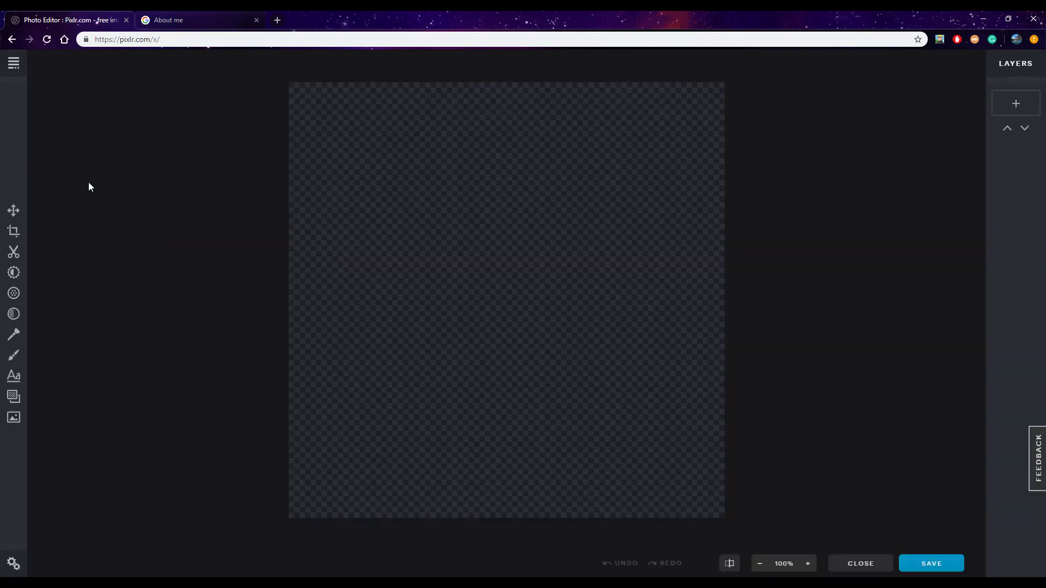
pyautogui.click(757, 567)
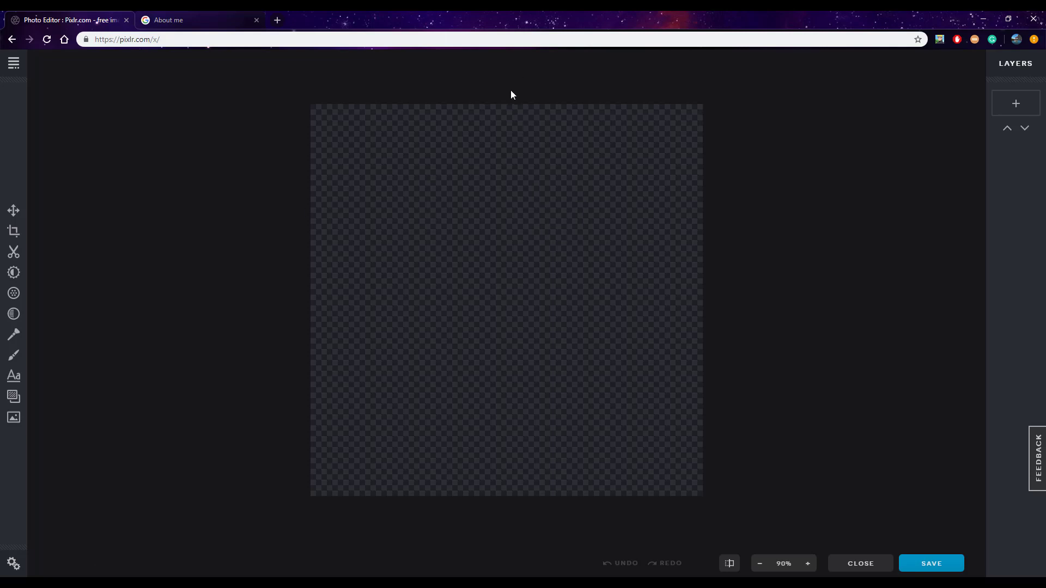
# Search Google Images for "mascot profile picture" in a new browser tab
pyautogui.click(280, 22)
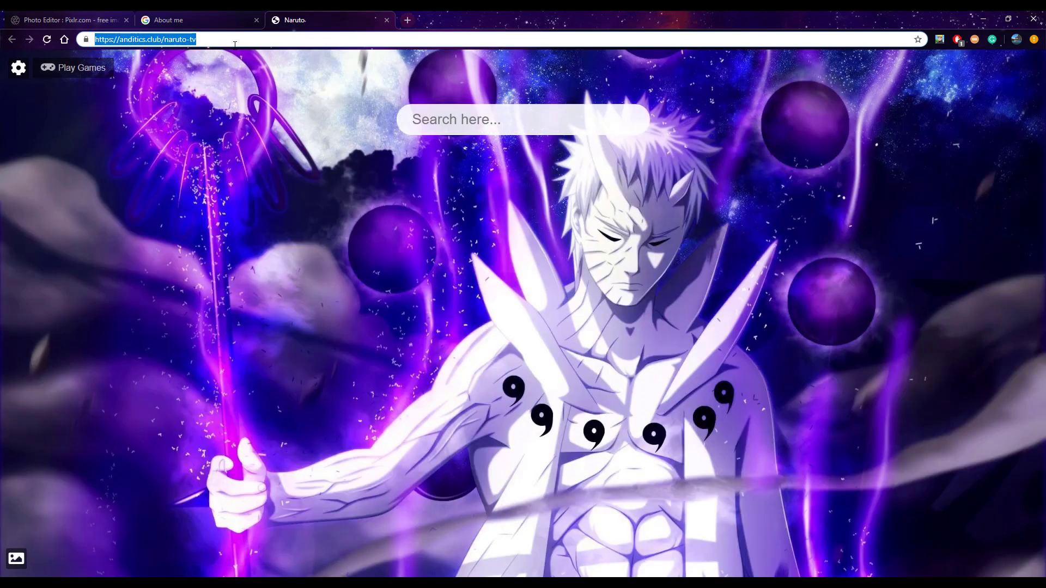
pyautogui.press('BackSpace')
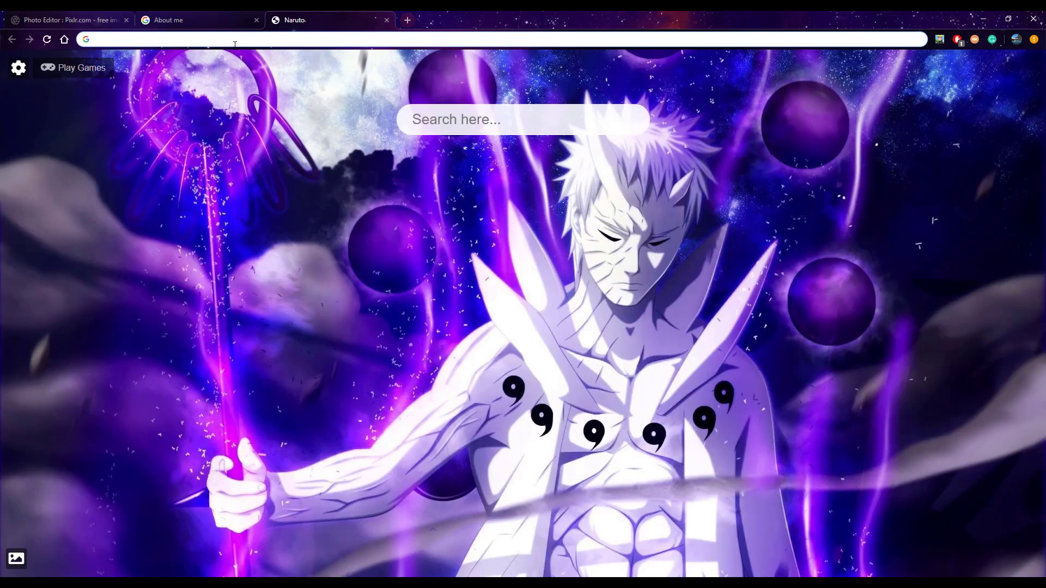
pyautogui.write('mascot')
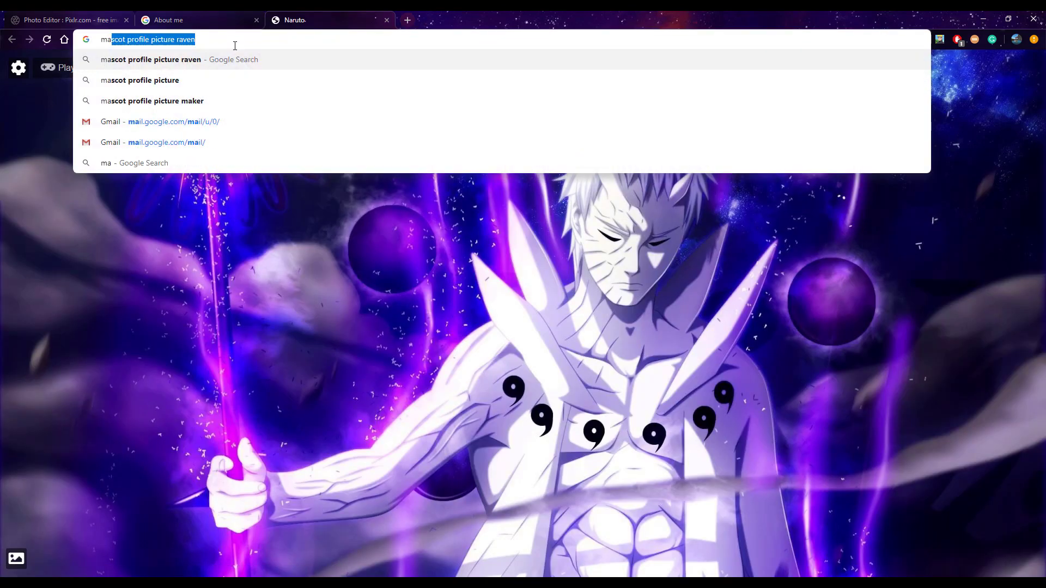
pyautogui.write(' profil')
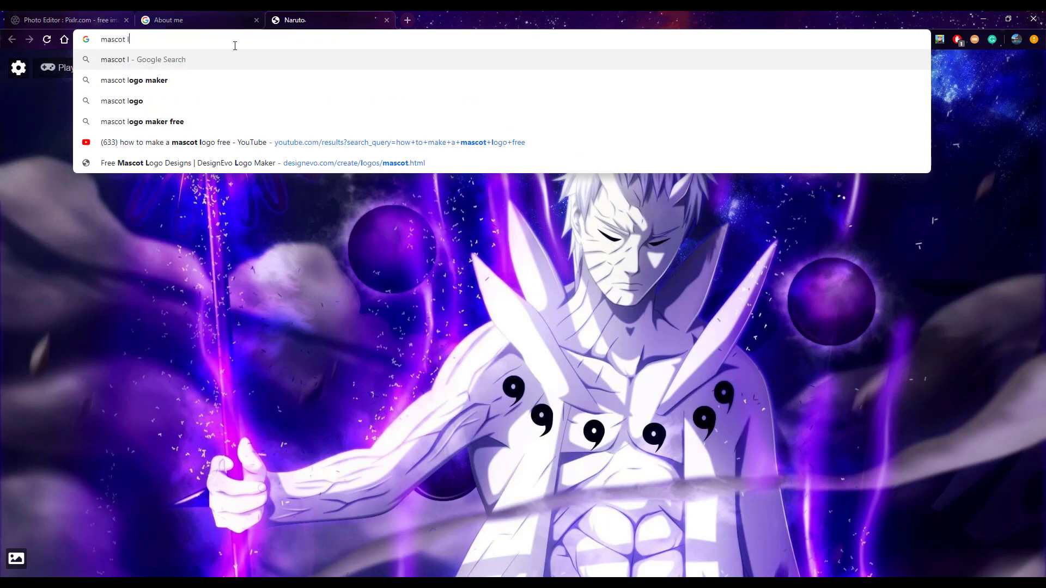
pyautogui.press('BackSpace')
pyautogui.write('p')
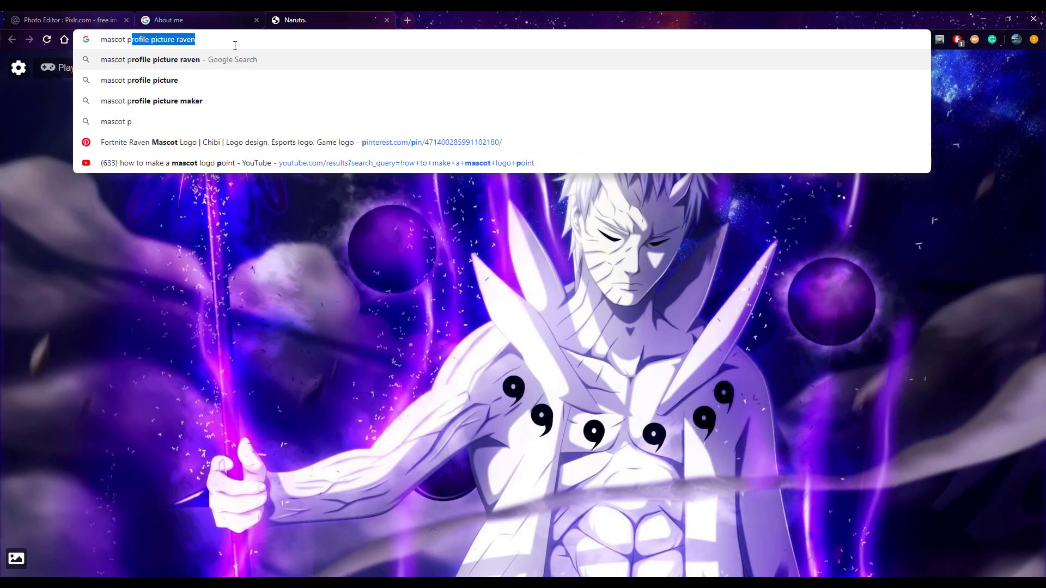
pyautogui.write('rofile pi')
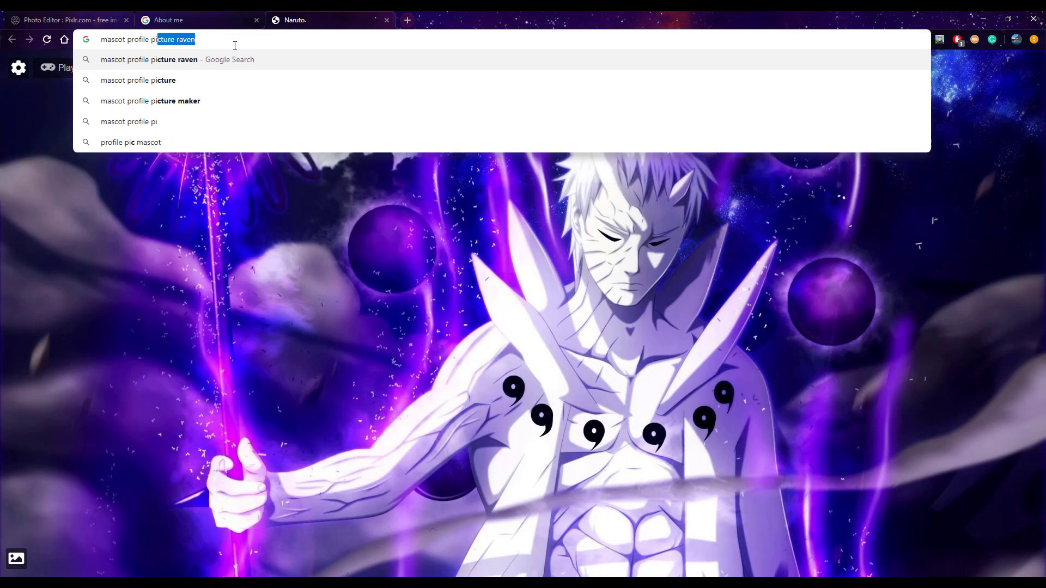
pyautogui.write('cture')
pyautogui.press('Return')
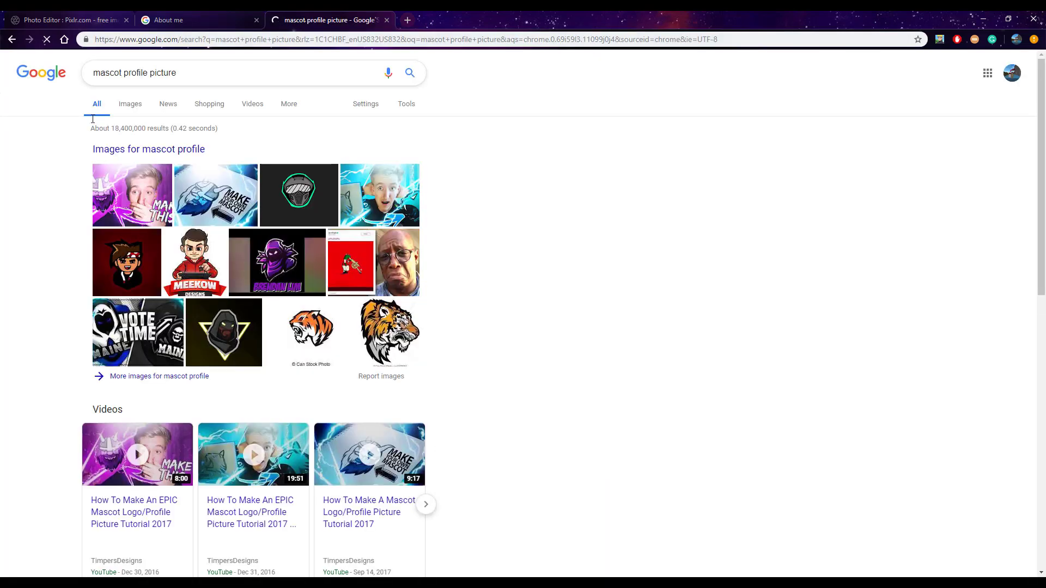
pyautogui.click(130, 104)
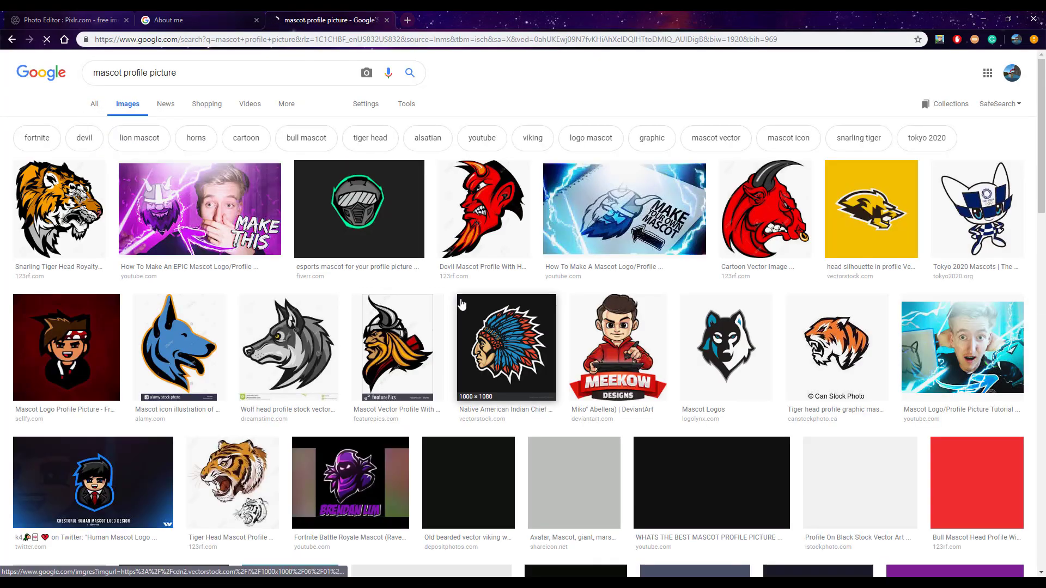
# Look through the mascot images and refine the search to "mascot profile picture dragon"
pyautogui.scroll(-6, 518, 342)
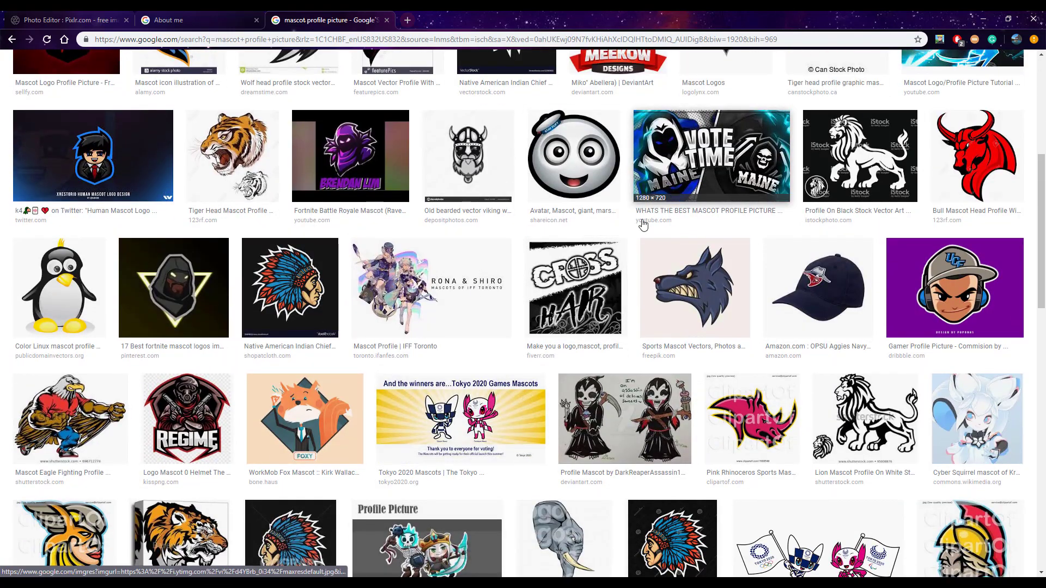
pyautogui.scroll(-3, 629, 256)
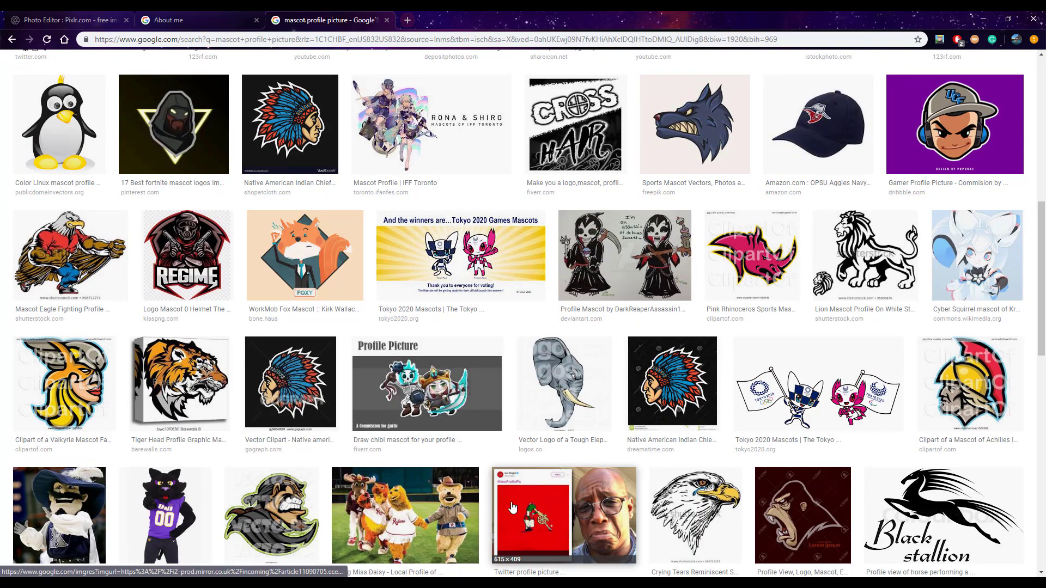
pyautogui.scroll(-2, 441, 441)
pyautogui.scroll(-3, 442, 442)
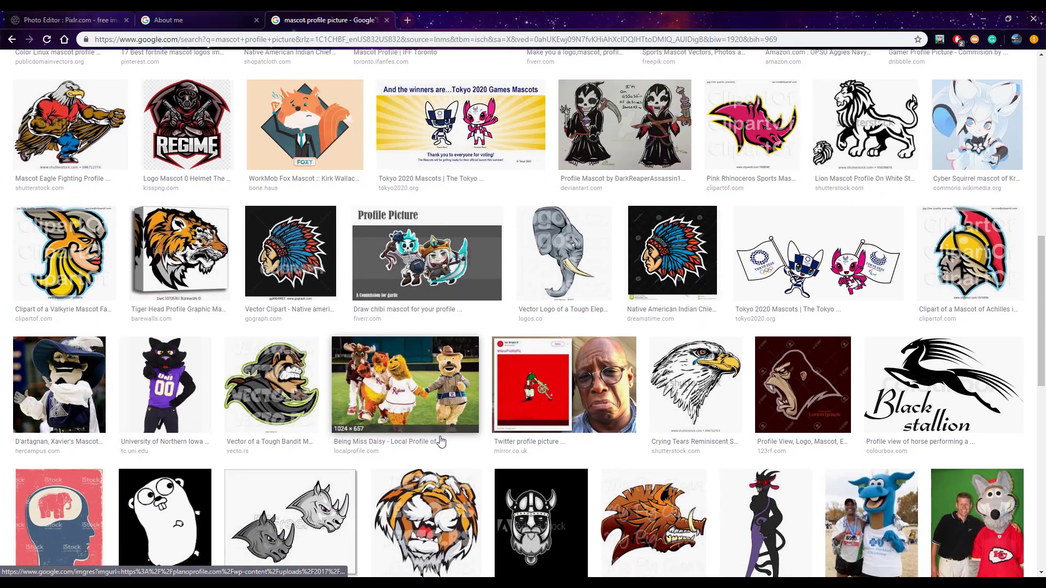
pyautogui.scroll(-3, 681, 461)
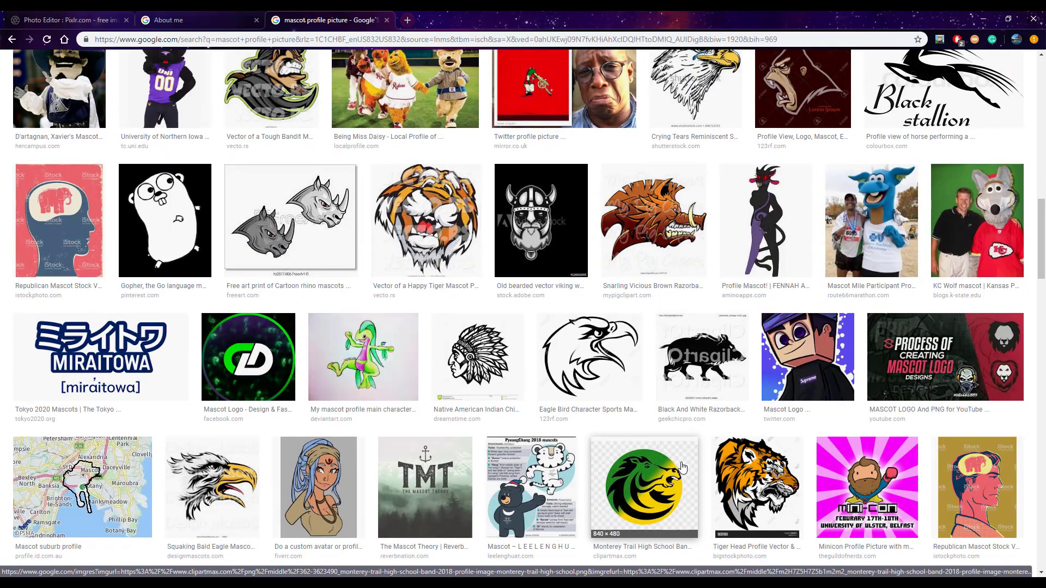
pyautogui.scroll(5, 682, 460)
pyautogui.scroll(12, 477, 322)
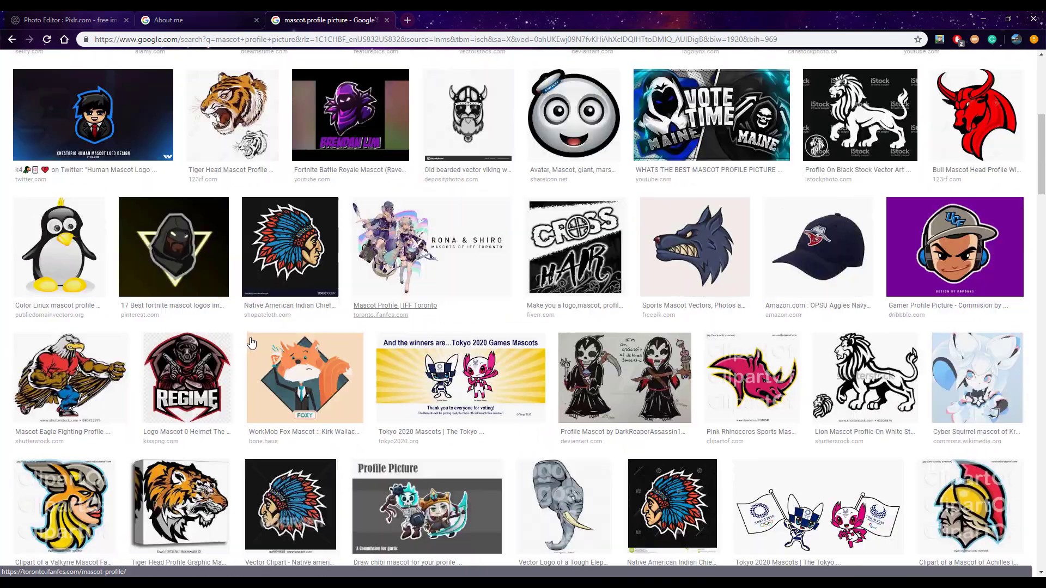
pyautogui.write('d')
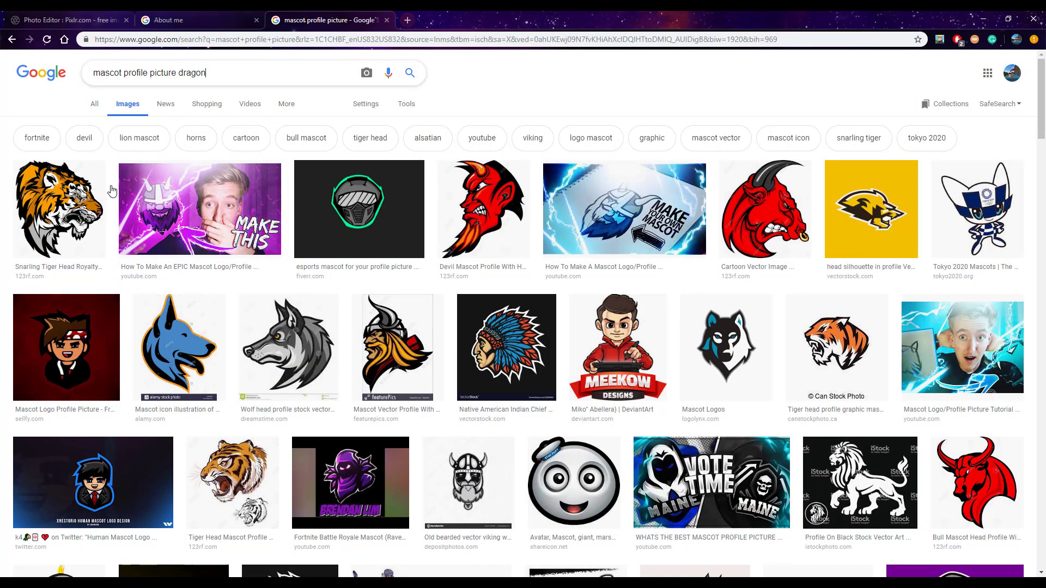
pyautogui.write('ragon')
pyautogui.press('Return')
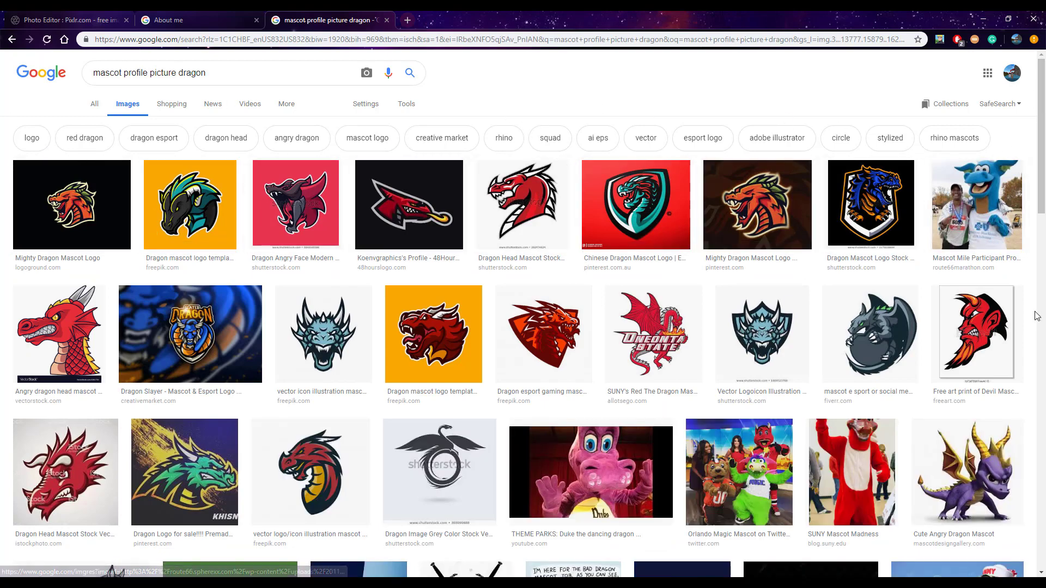
# Browse the dragon mascot images and preview the dark dragon head on a purple background
pyautogui.scroll(-1, 200, 393)
pyautogui.scroll(-1, 199, 392)
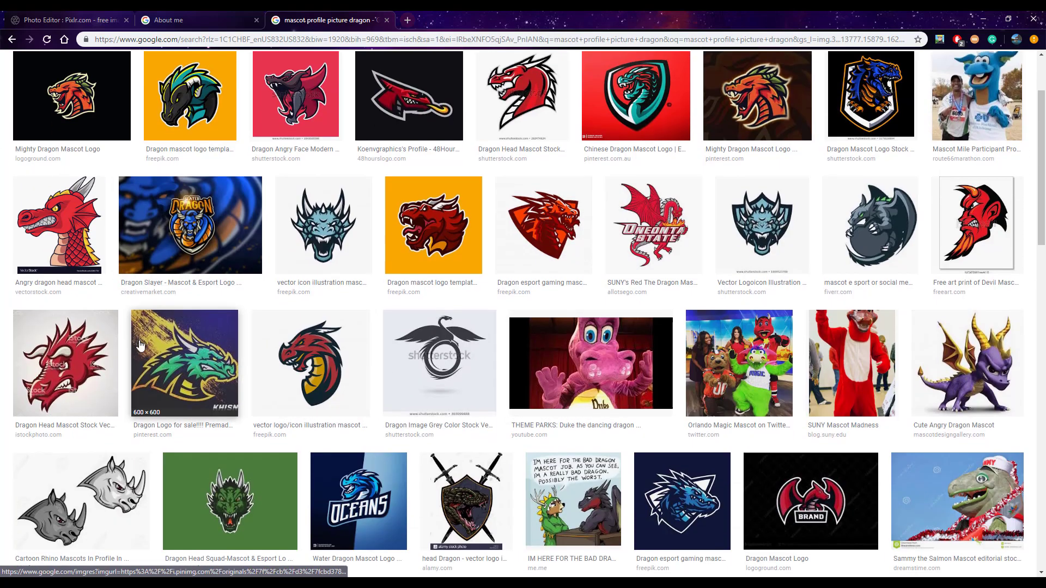
pyautogui.scroll(-3, 957, 238)
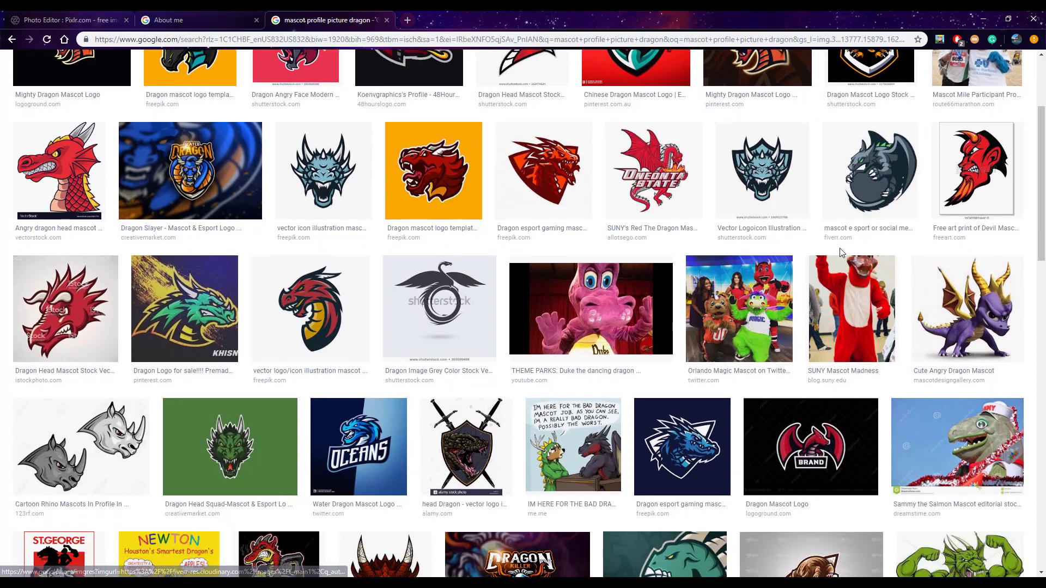
pyautogui.scroll(-1, 810, 342)
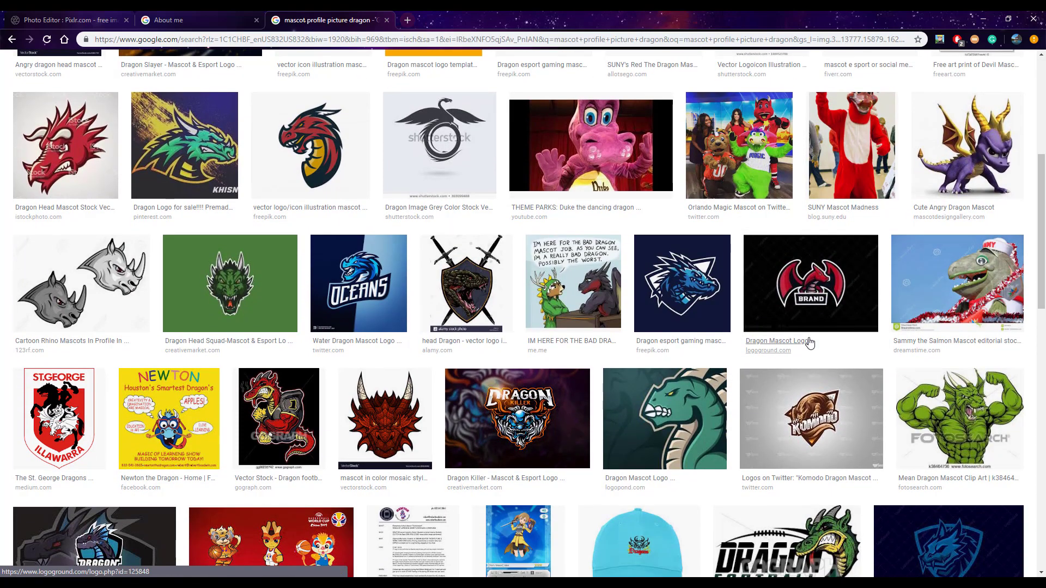
pyautogui.scroll(-4, 808, 335)
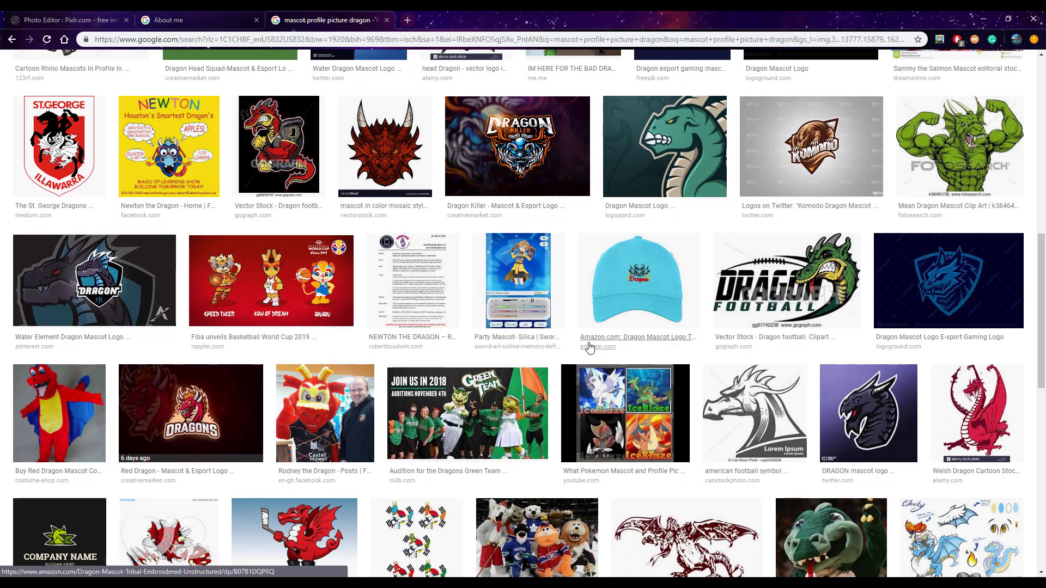
pyautogui.scroll(-3, 678, 381)
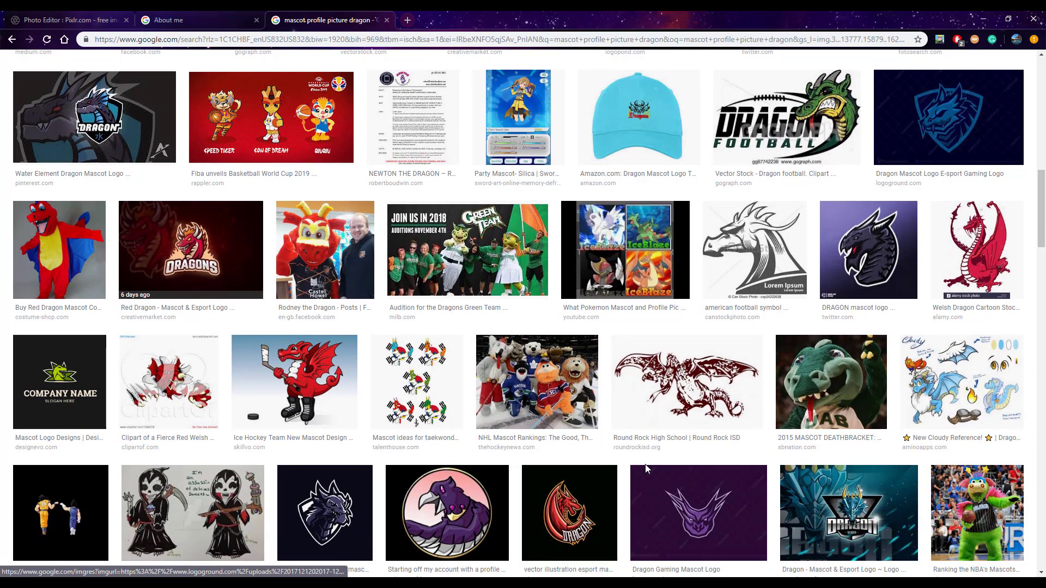
pyautogui.click(861, 279)
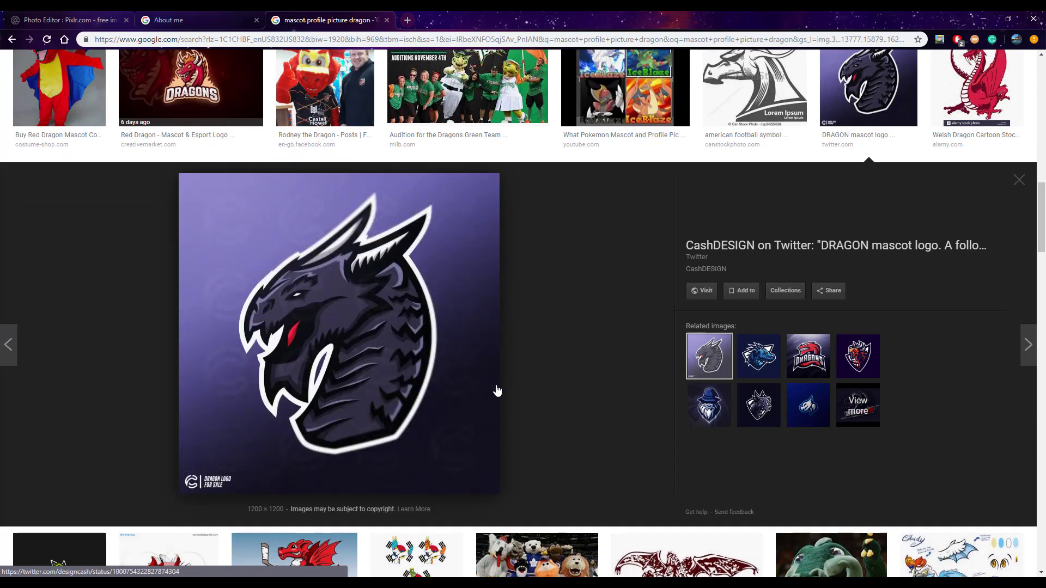
# Preview the Freepik dragon esport logo with the shield and save the image in Downloads as Bill
pyautogui.scroll(-3, 496, 393)
pyautogui.scroll(-3, 422, 234)
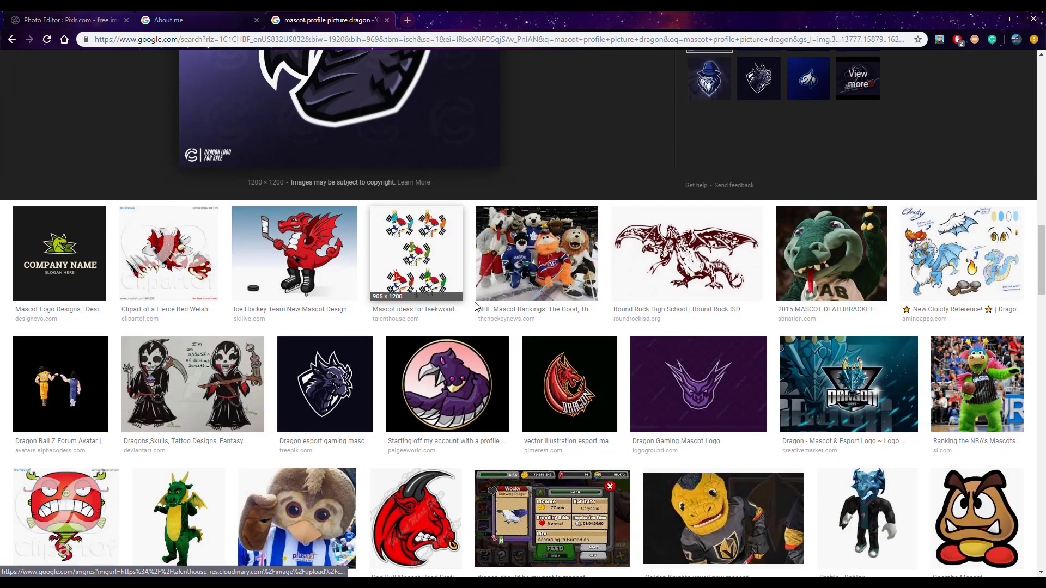
pyautogui.click(357, 359)
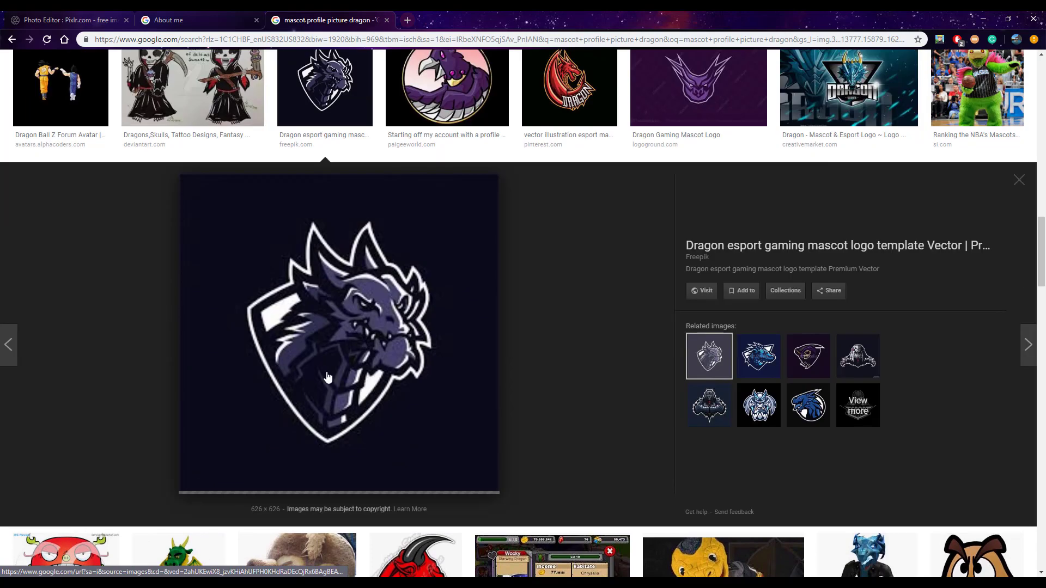
pyautogui.rightClick(414, 334)
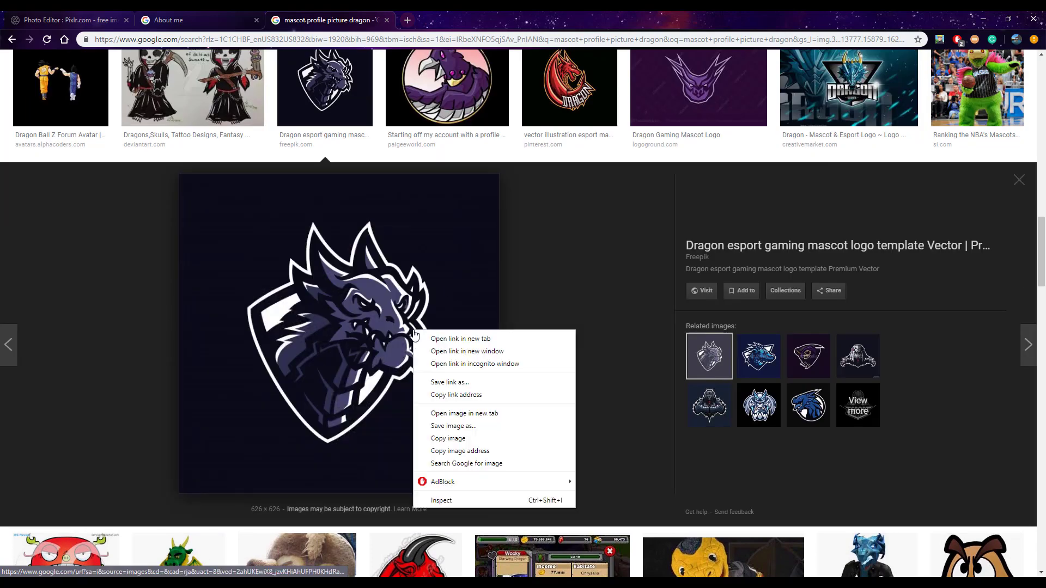
pyautogui.click(449, 426)
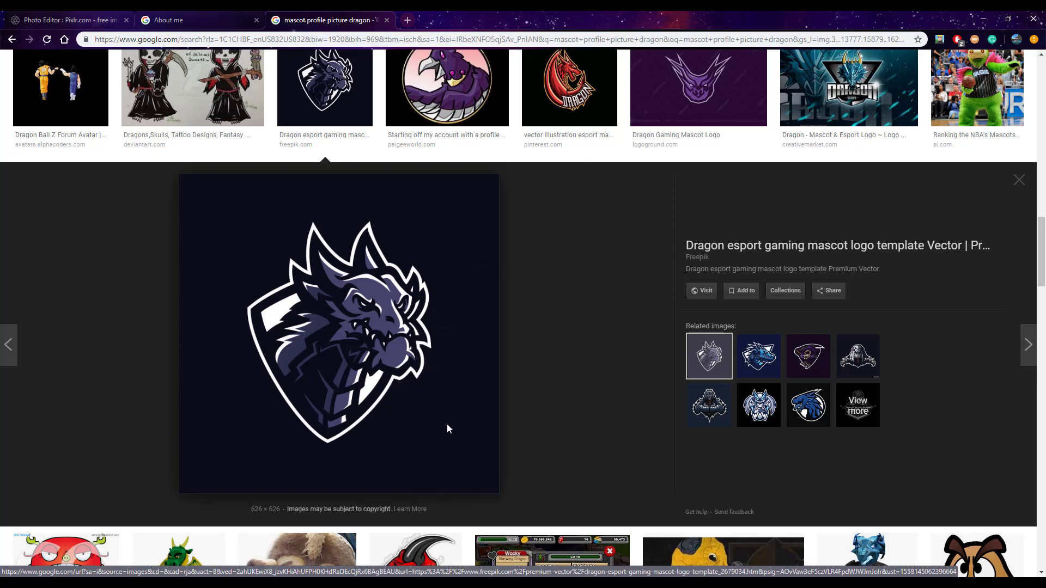
pyautogui.click(49, 106)
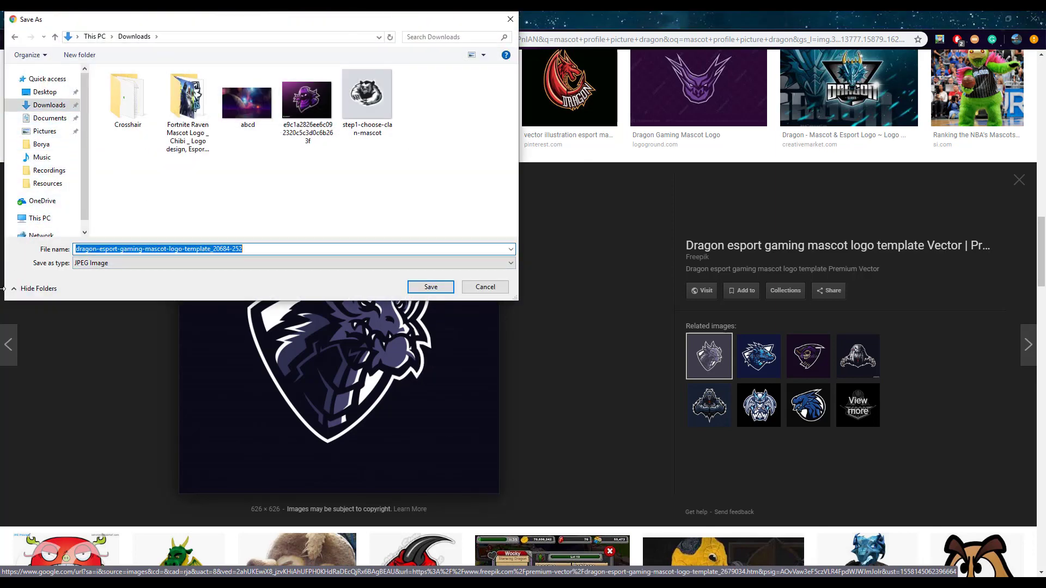
pyautogui.press('BackSpace')
pyautogui.write('ddd')
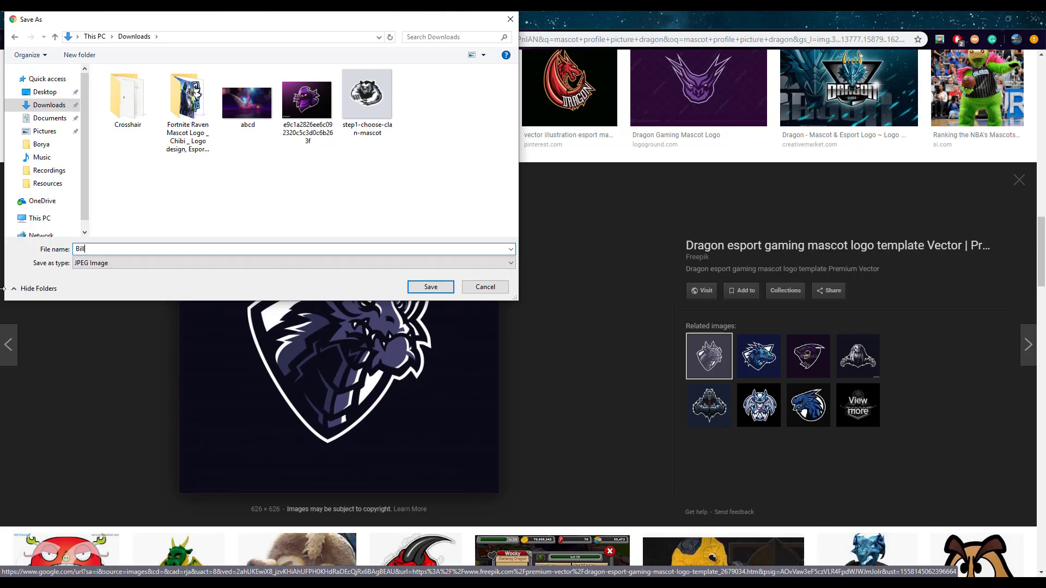
pyautogui.press('Return')
# Switch back to the Pixlr canvas and add the Bill image from the Downloads folder
pyautogui.click(180, 18)
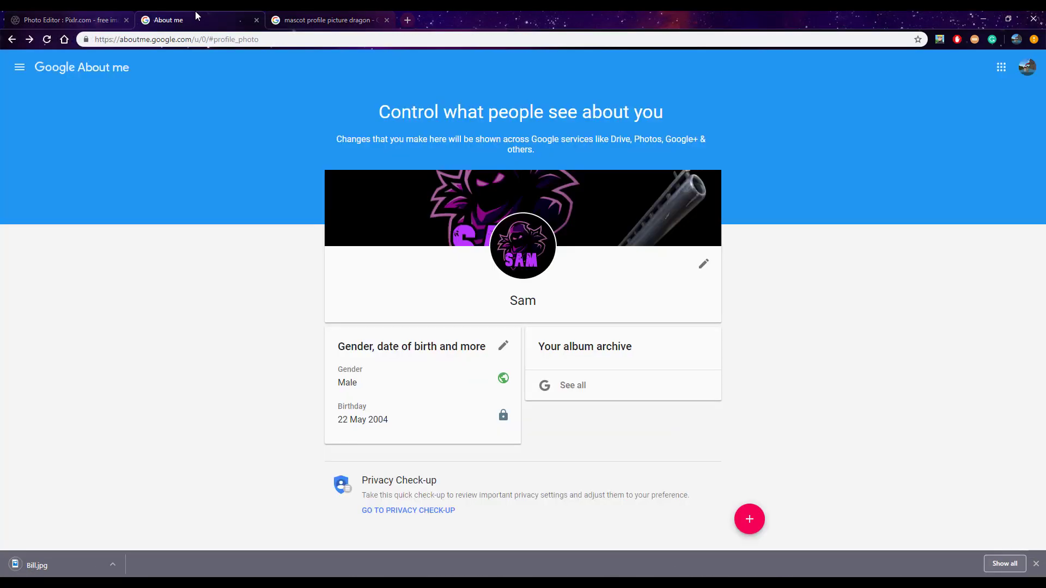
pyautogui.click(38, 15)
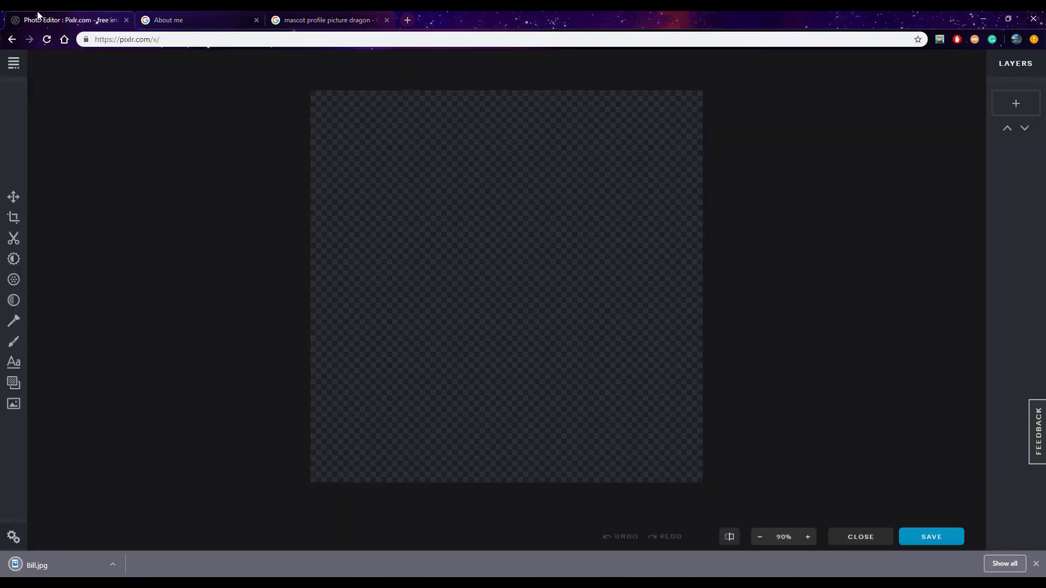
pyautogui.click(12, 404)
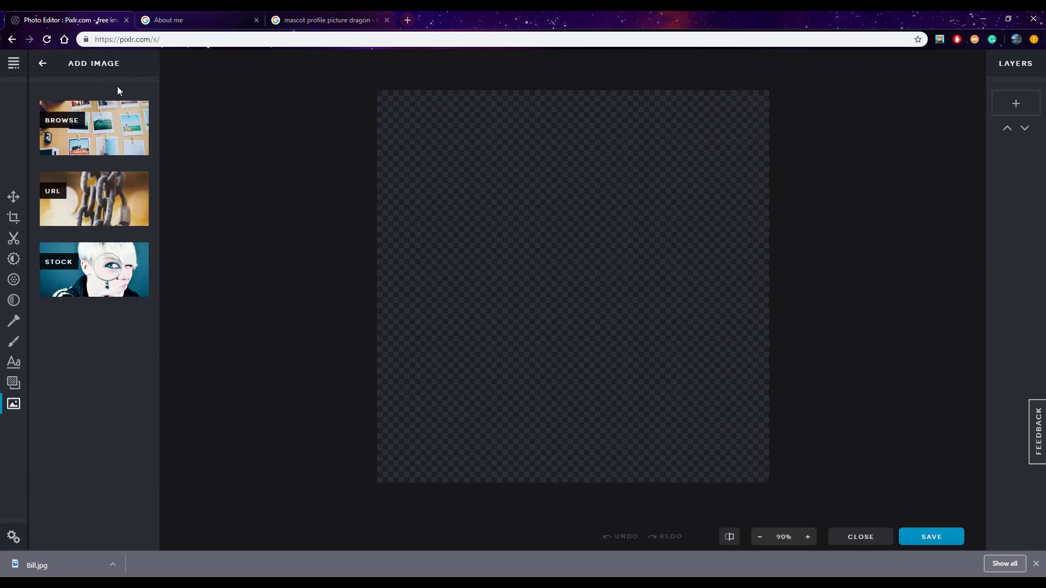
pyautogui.click(104, 121)
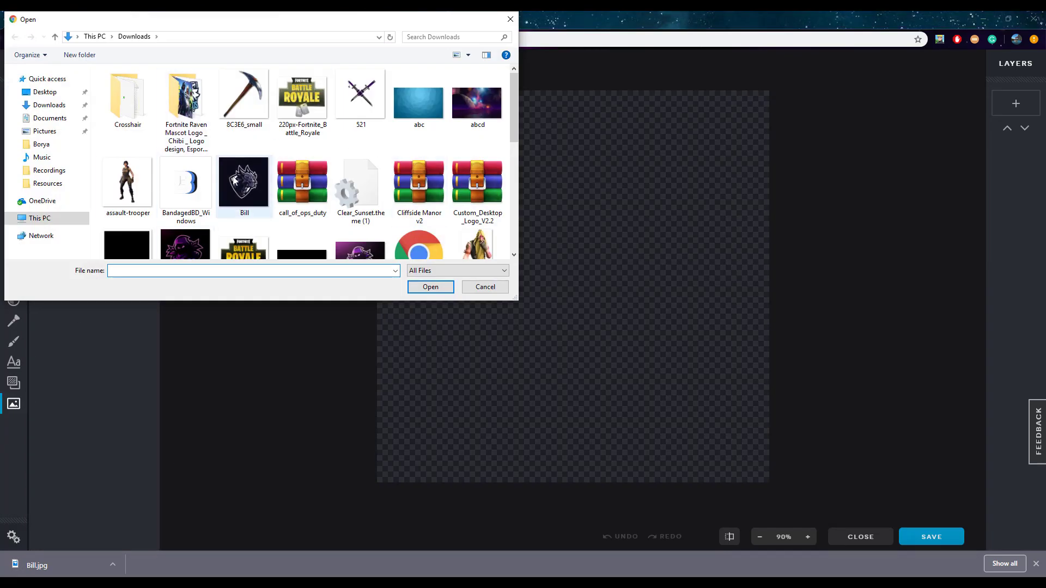
pyautogui.scroll(-2, 247, 163)
pyautogui.scroll(3, 244, 164)
pyautogui.doubleClick(243, 171)
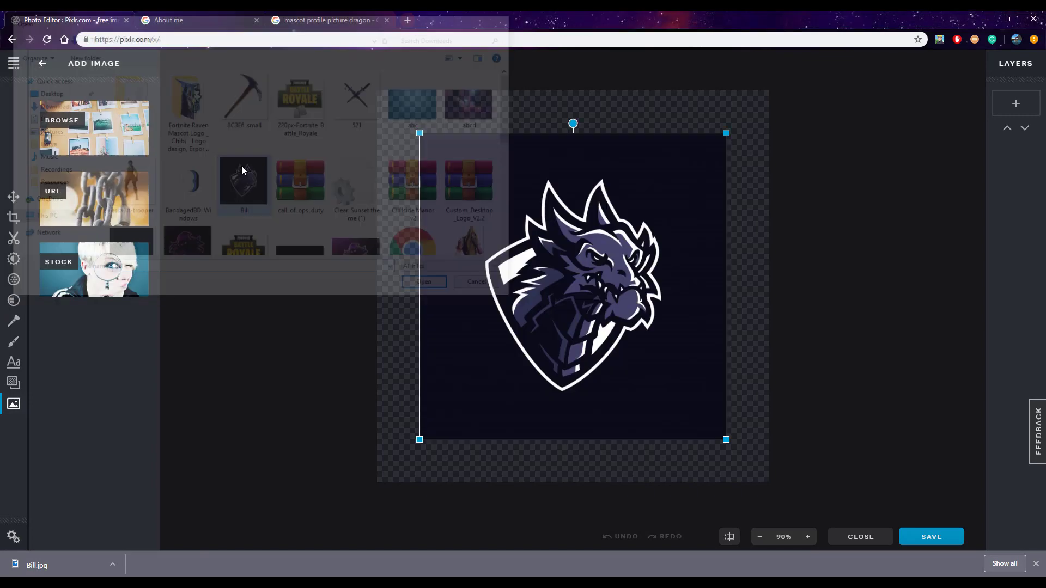
# Enlarge the dragon image from its two opposite corners until it nearly fills the canvas
pyautogui.moveTo(418, 133); pyautogui.dragTo(377, 91)
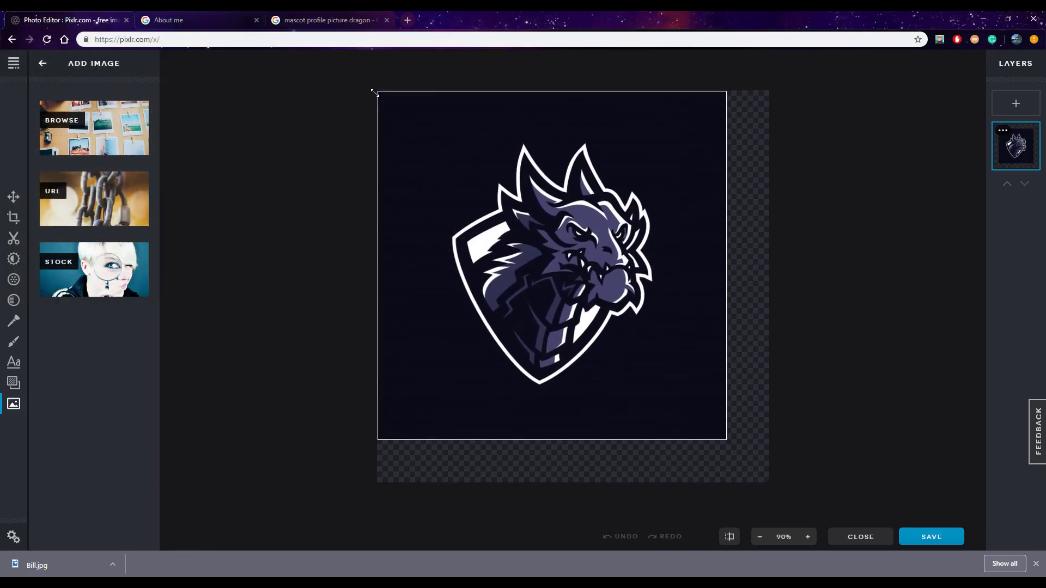
pyautogui.moveTo(726, 439); pyautogui.dragTo(767, 477)
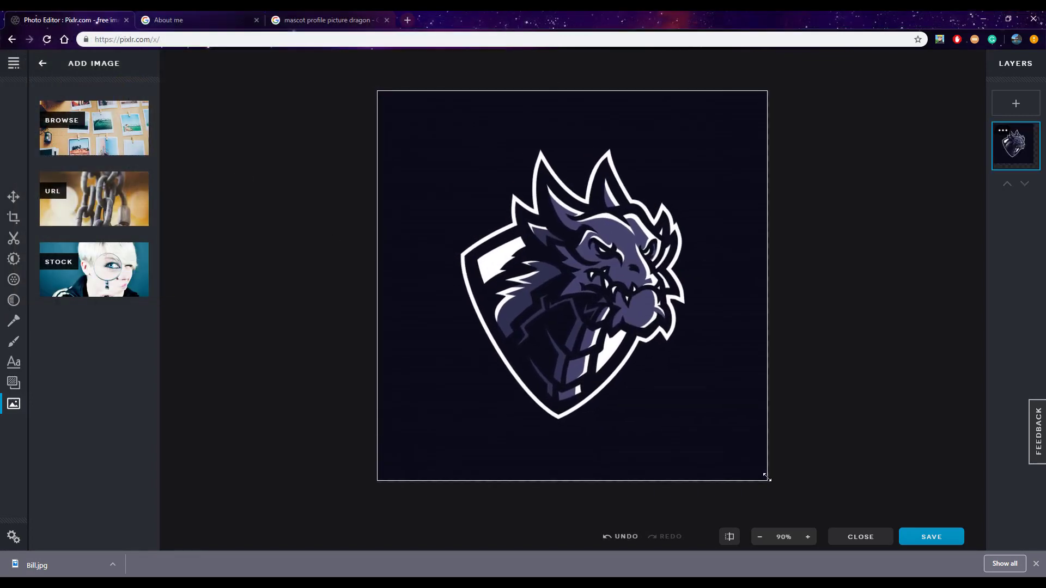
pyautogui.click(303, 17)
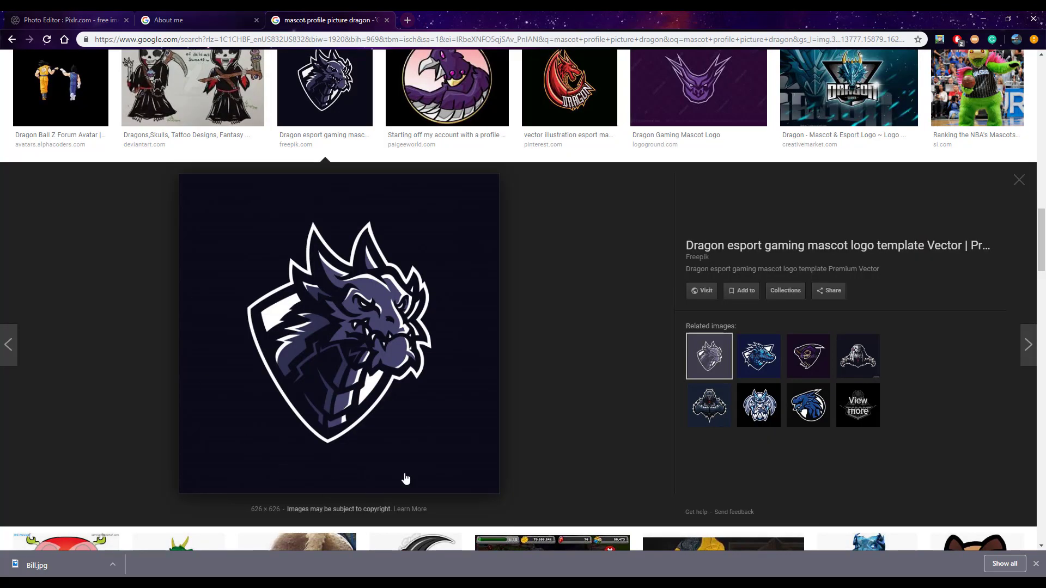
pyautogui.click(232, 19)
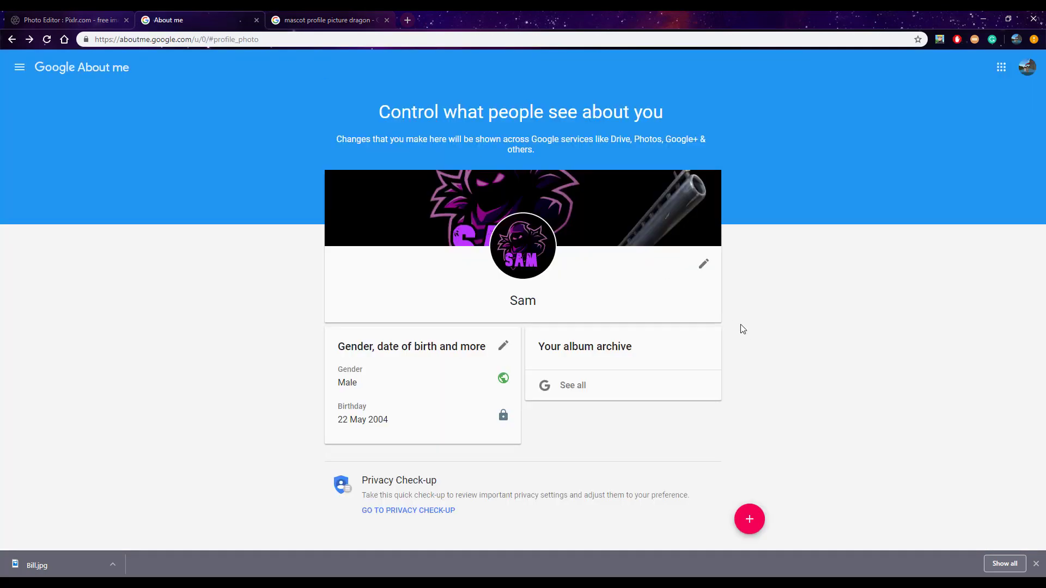
pyautogui.click(71, 19)
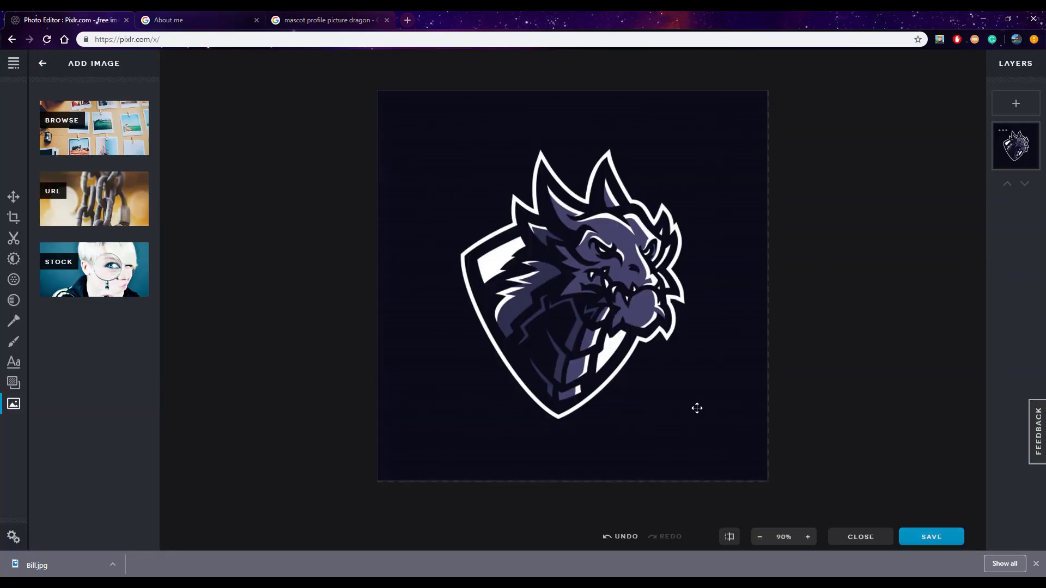
# Stretch the dragon image slightly past the canvas at the lower-right and upper-left corners to cover the remaining transparent edges
pyautogui.moveTo(768, 482); pyautogui.dragTo(772, 486)
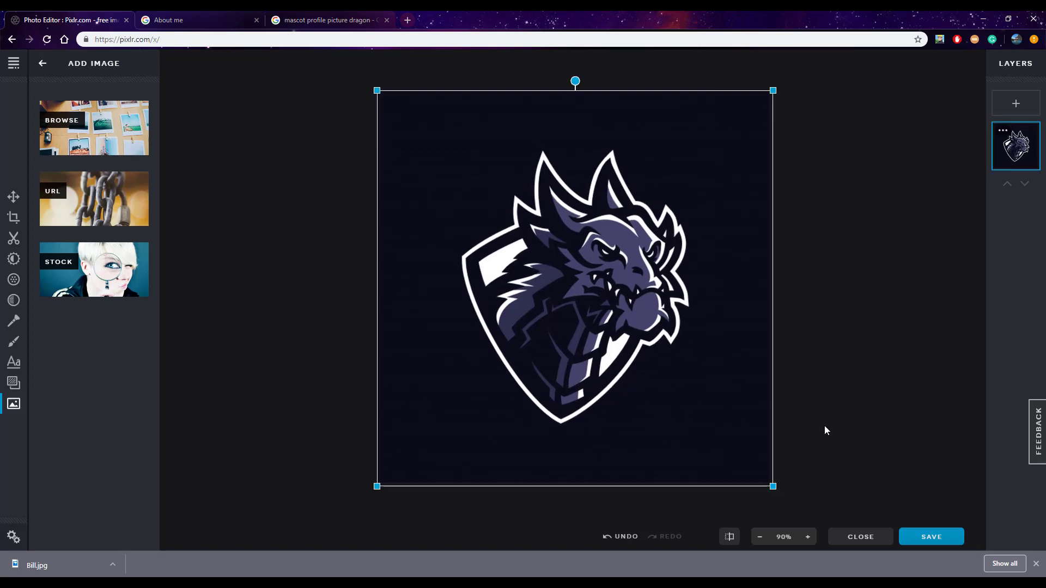
pyautogui.click(936, 309)
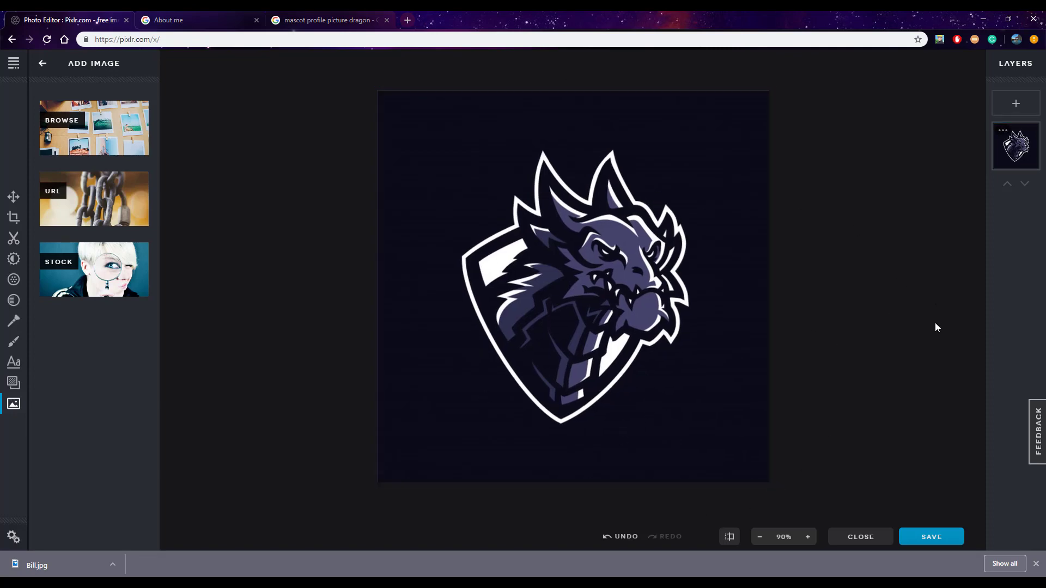
pyautogui.click(381, 301)
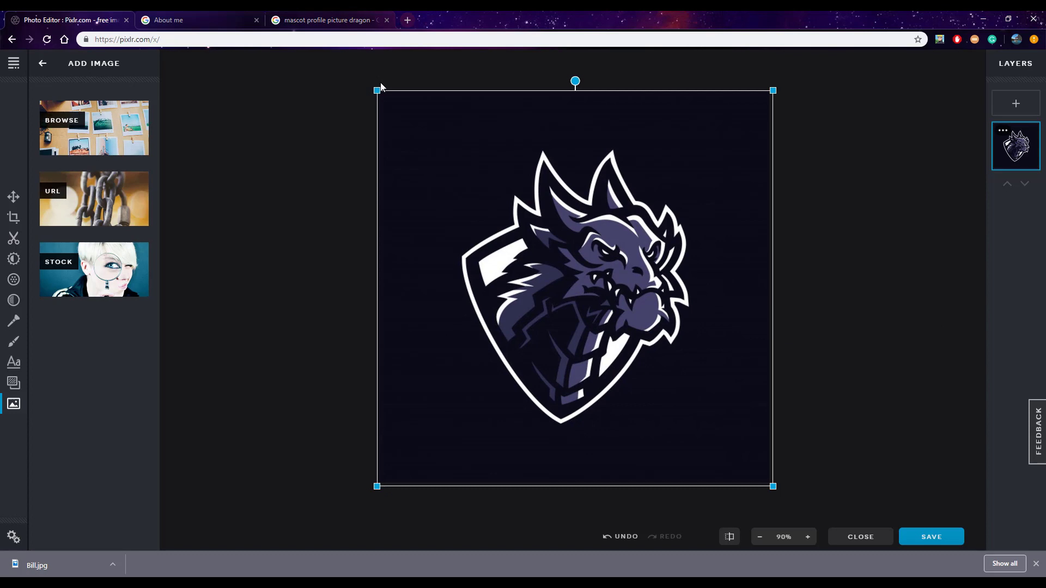
pyautogui.moveTo(374, 88); pyautogui.dragTo(369, 84)
pyautogui.click(838, 231)
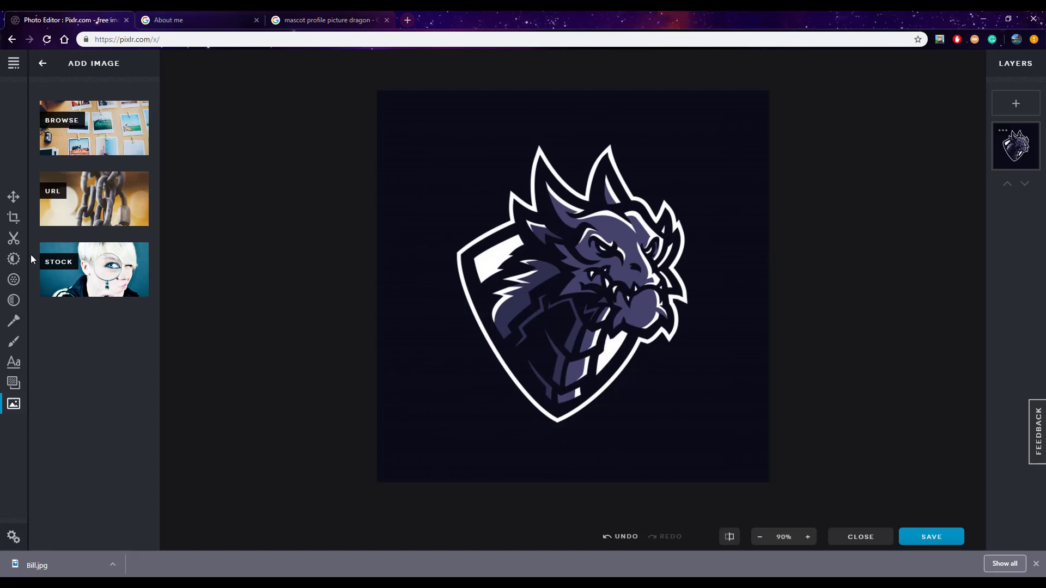
pyautogui.click(22, 324)
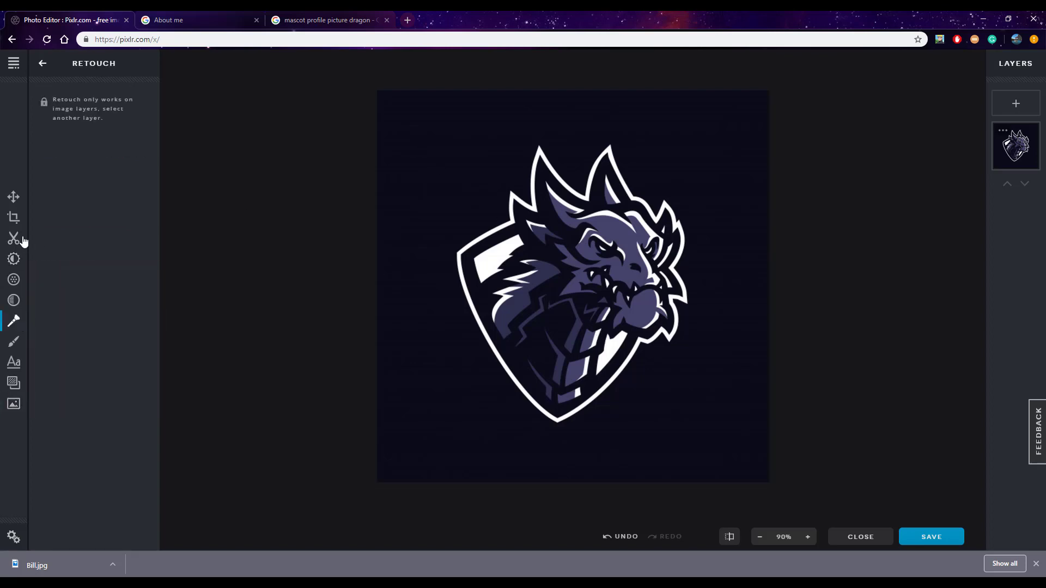
pyautogui.click(14, 206)
pyautogui.click(14, 280)
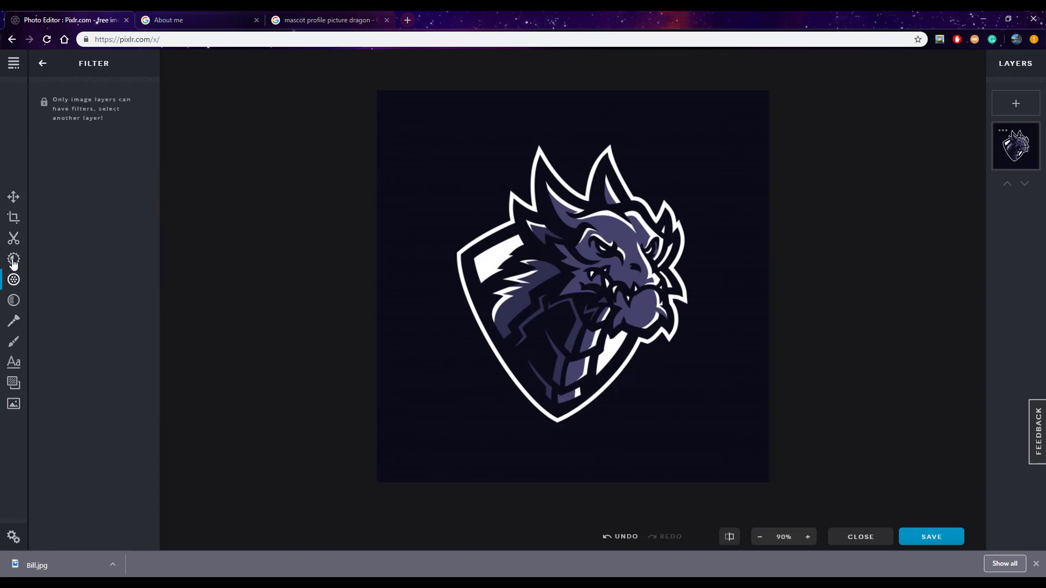
pyautogui.click(14, 238)
pyautogui.click(12, 217)
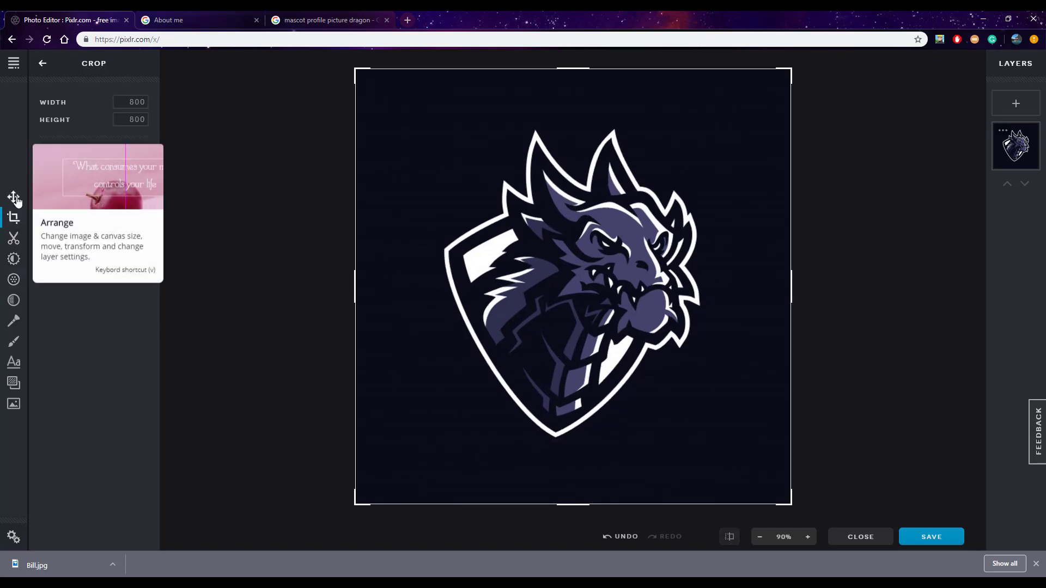
# Add a new text layer over the dragon image and open its font choices
pyautogui.click(14, 364)
pyautogui.click(80, 129)
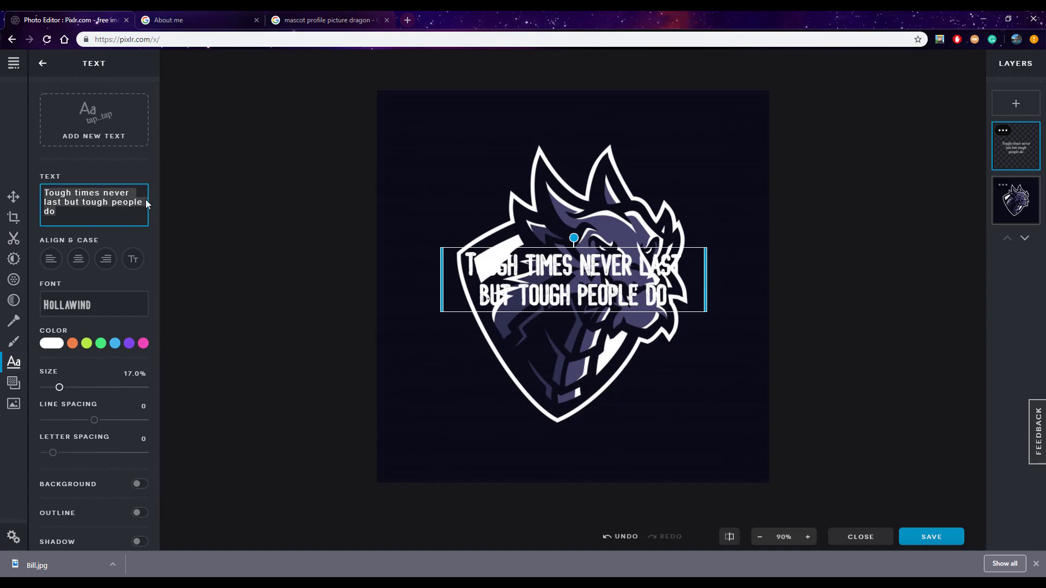
pyautogui.click(116, 304)
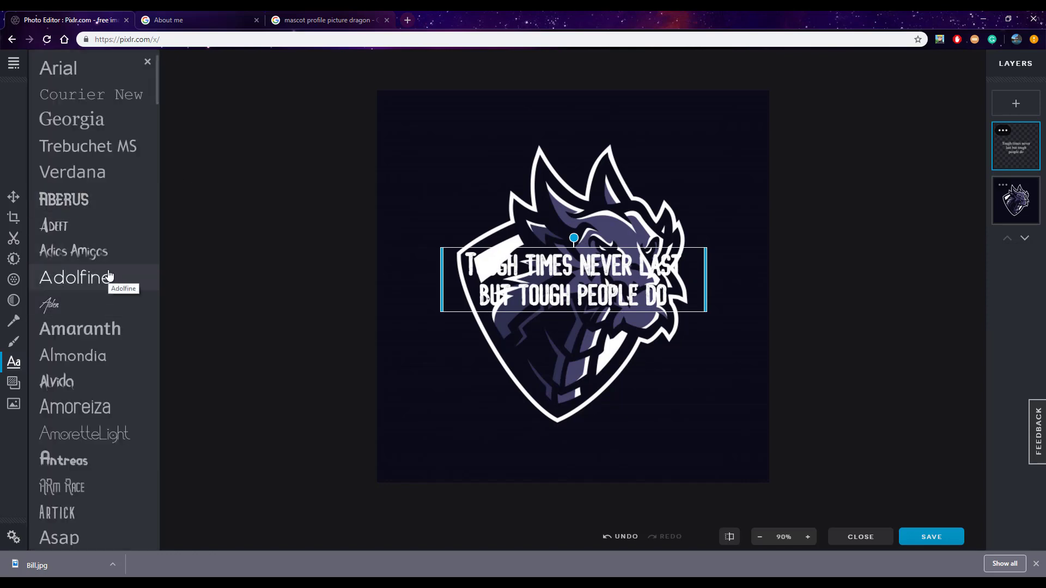
pyautogui.click(199, 16)
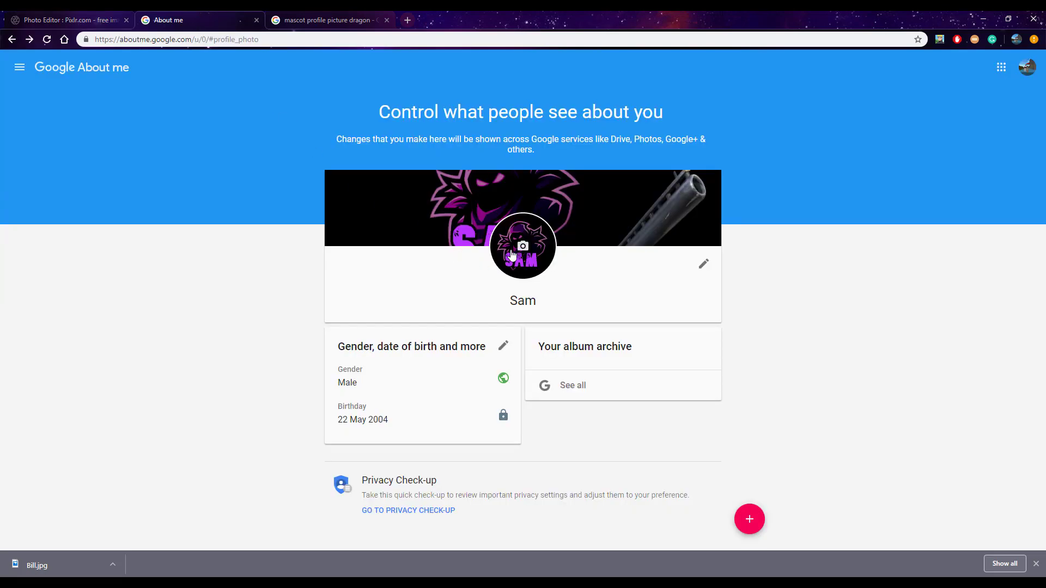
pyautogui.click(327, 20)
pyautogui.click(71, 19)
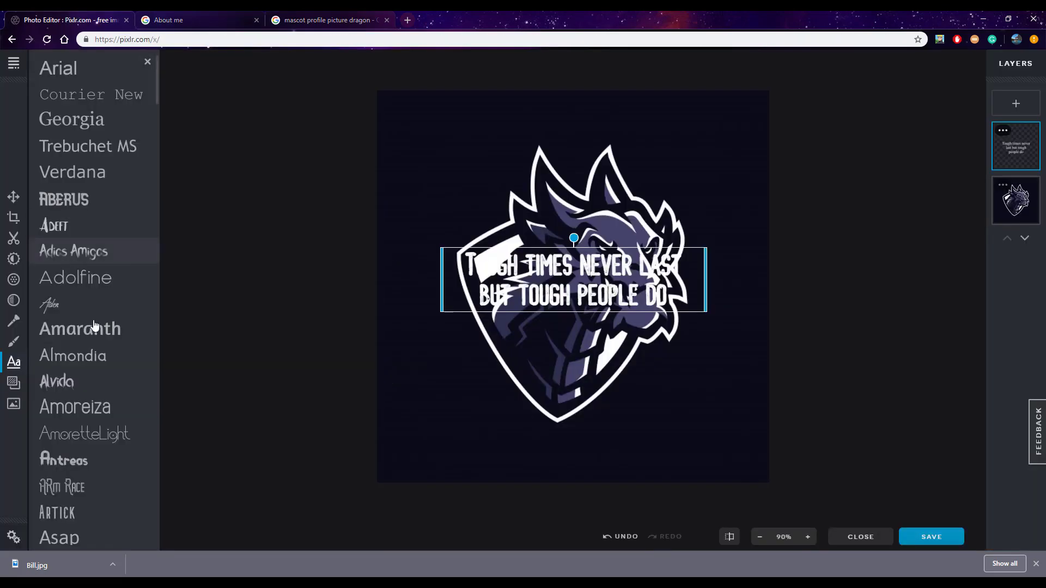
# Try the Antreas font on the new text, and browse further fonts to set it to Emery
pyautogui.scroll(-2, 93, 400)
pyautogui.click(93, 351)
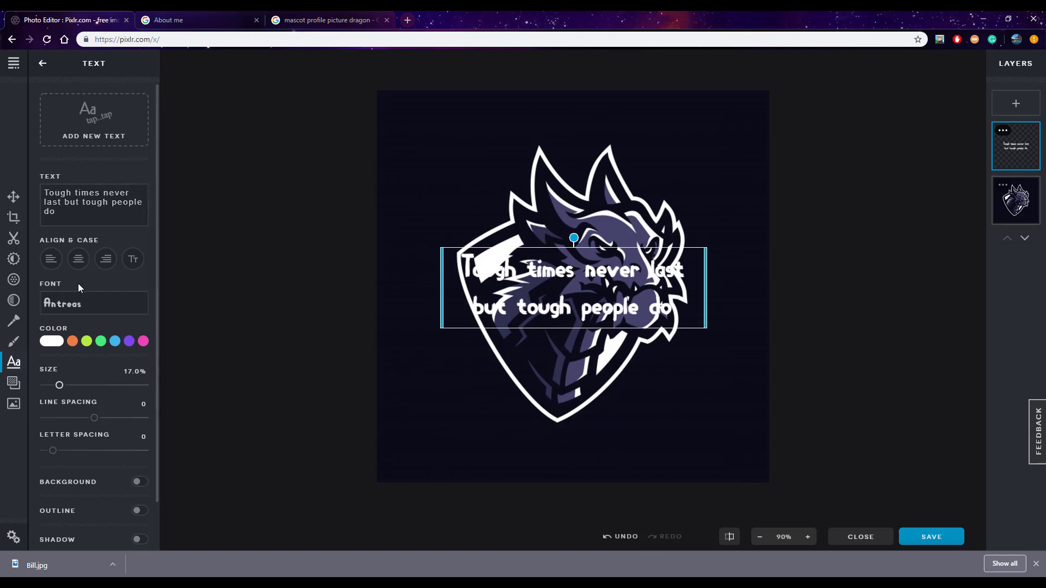
pyautogui.click(89, 304)
pyautogui.scroll(-4, 107, 229)
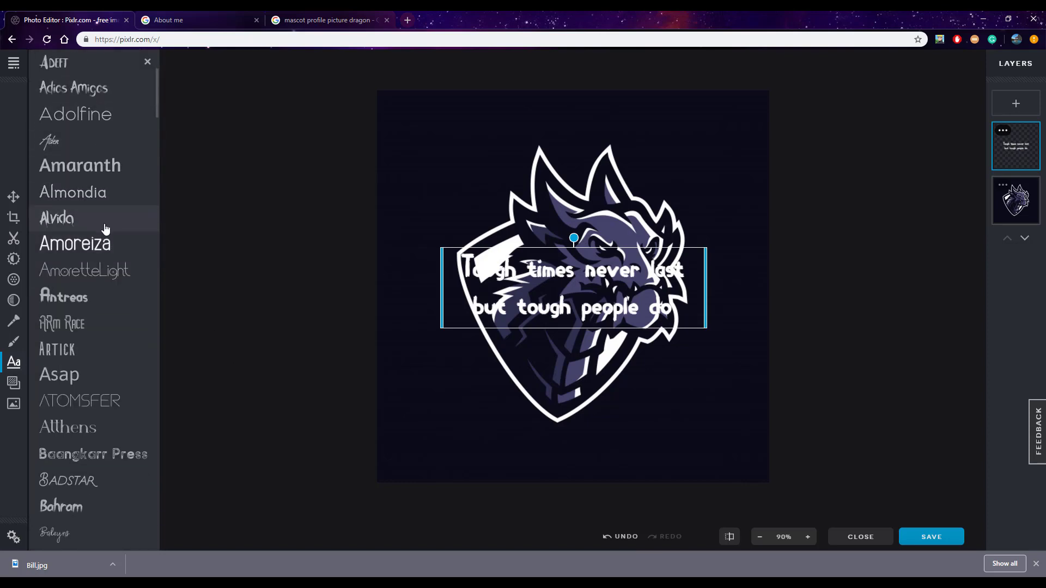
pyautogui.scroll(-2, 116, 283)
pyautogui.scroll(-5, 110, 390)
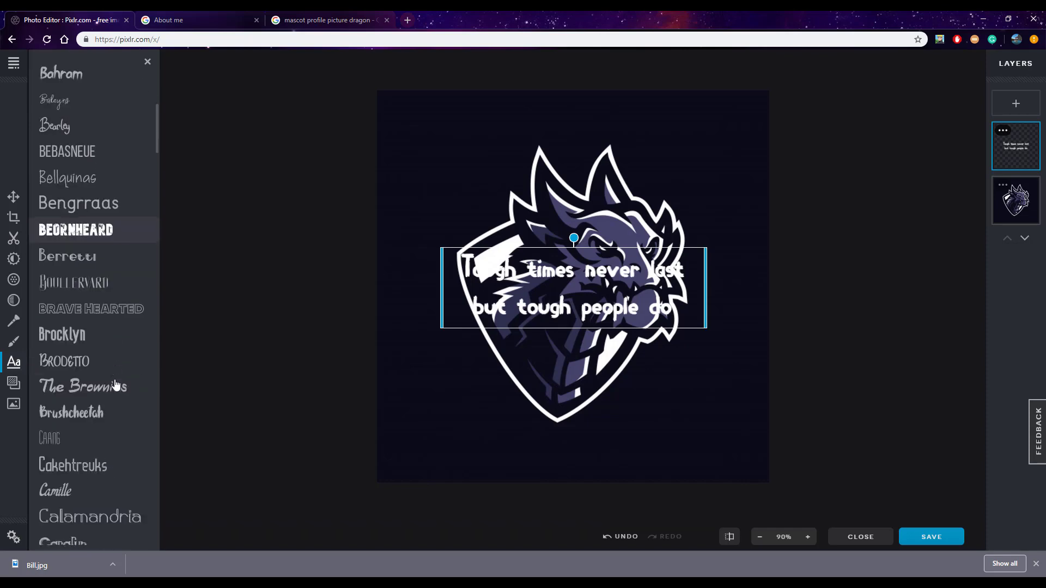
pyautogui.scroll(-6, 106, 338)
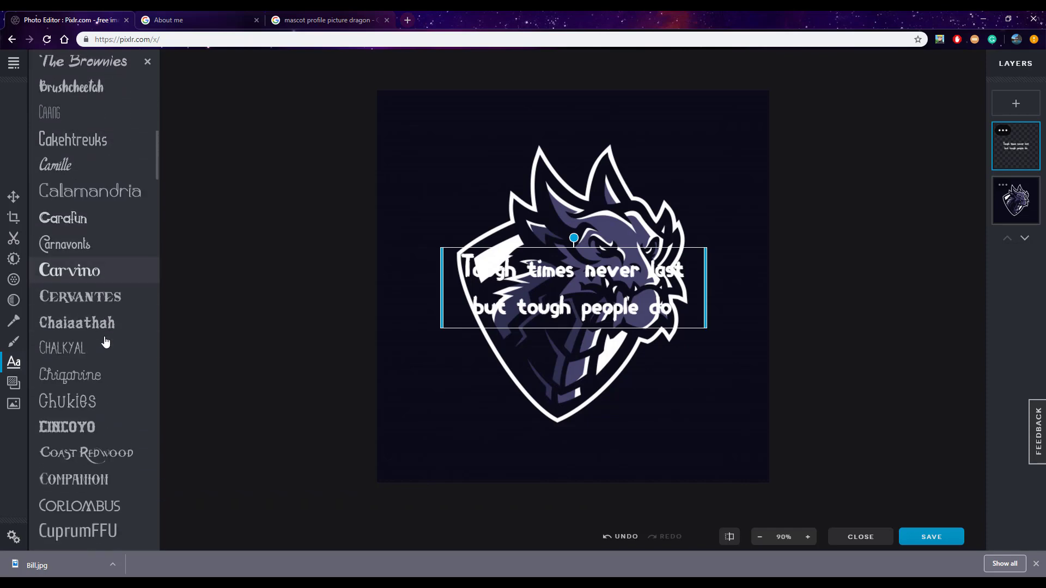
pyautogui.scroll(-9, 104, 334)
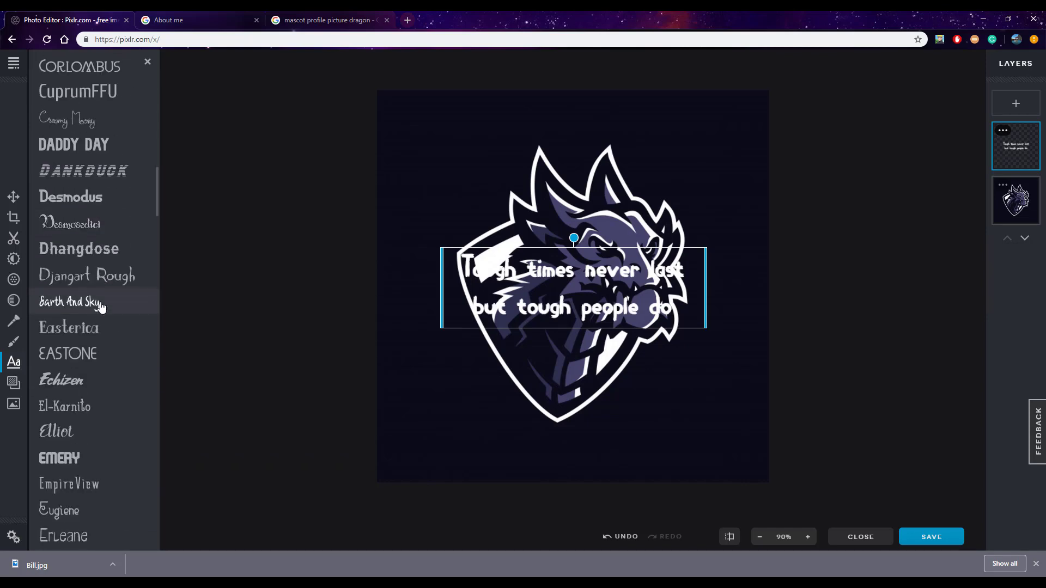
pyautogui.click(92, 289)
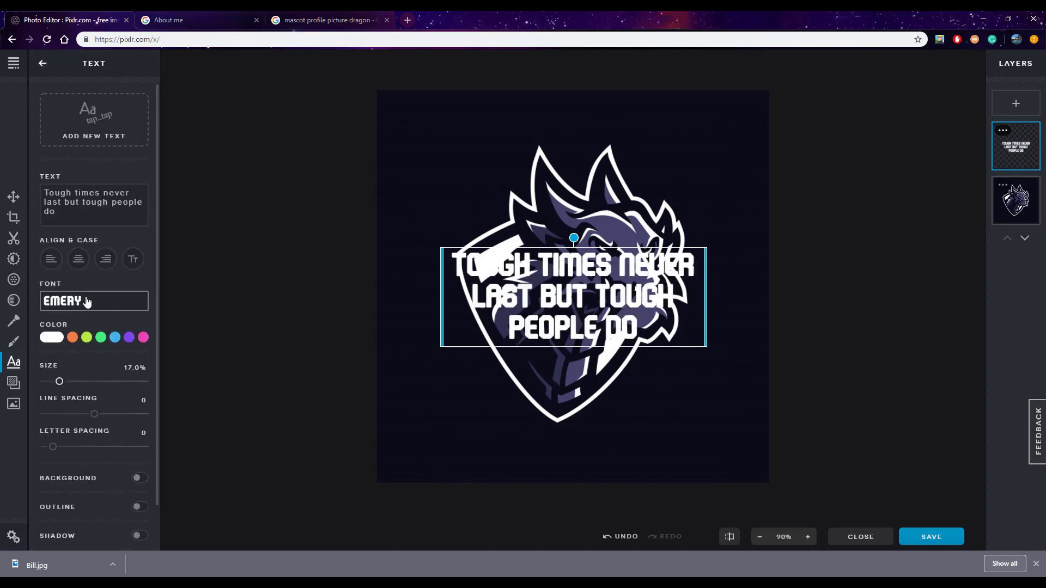
# Replace the placeholder text with the profile's first name in capitals and move it down to the tip of the shield
pyautogui.moveTo(56, 212); pyautogui.dragTo(31, 186)
pyautogui.press('BackSpace')
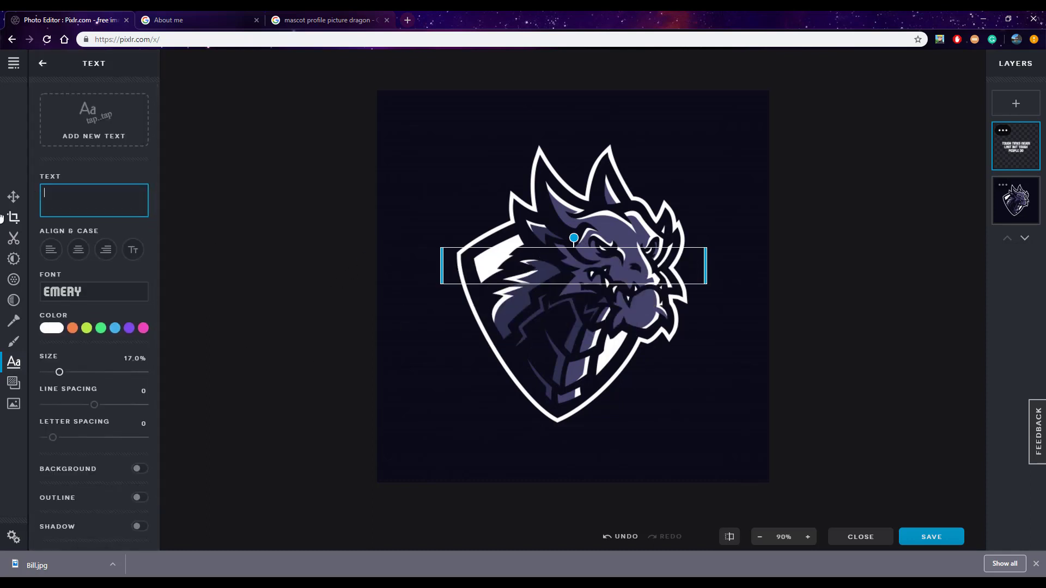
pyautogui.write('Sam')
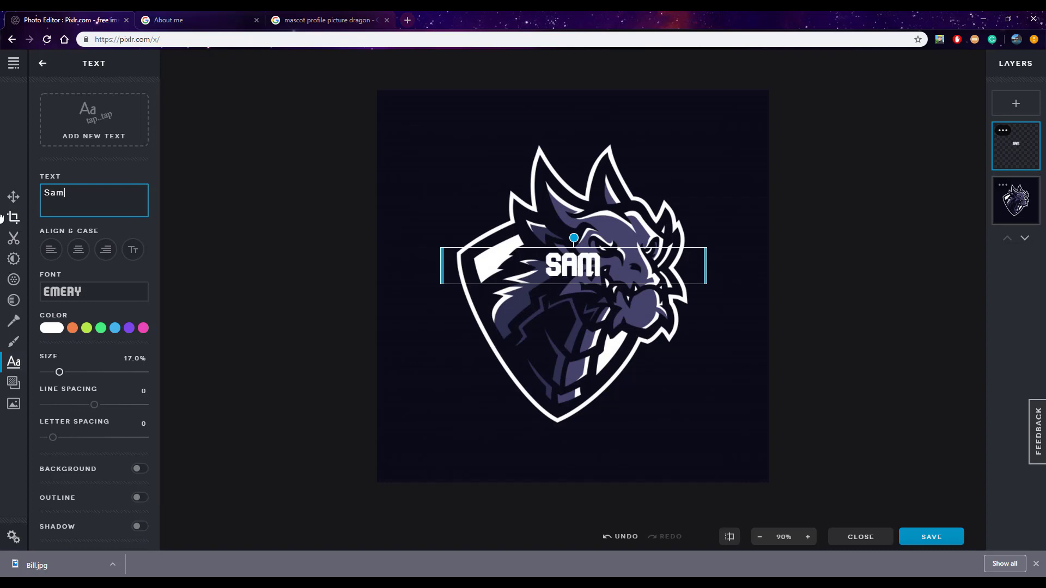
pyautogui.press('BackSpace')
pyautogui.press('BackSpace')
pyautogui.write('AM')
pyautogui.moveTo(576, 275); pyautogui.dragTo(567, 400)
# Set the name text's size to 48% and place it over the lower part of the shield
pyautogui.scroll(-1, 87, 287)
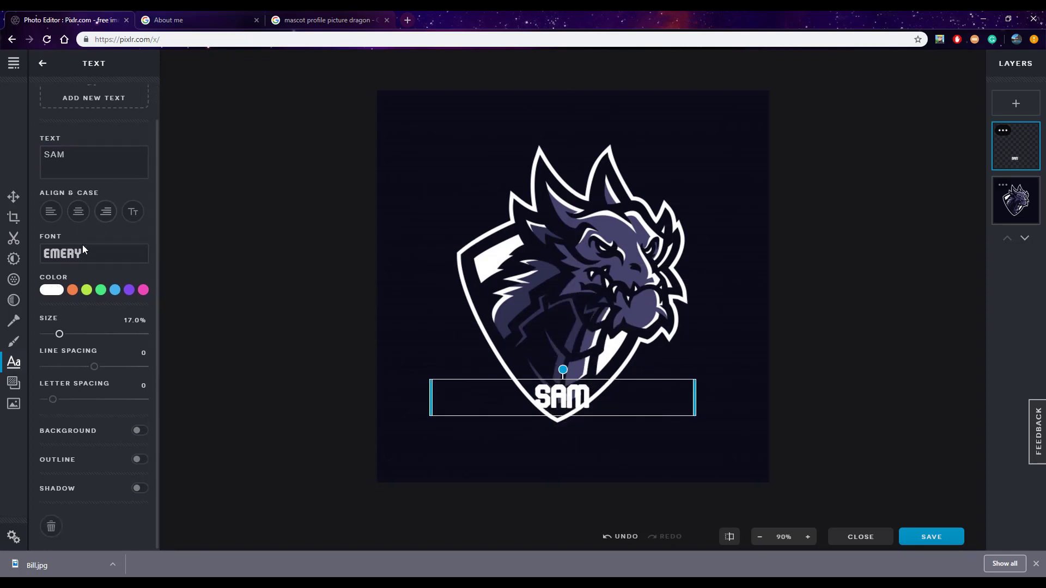
pyautogui.click(51, 290)
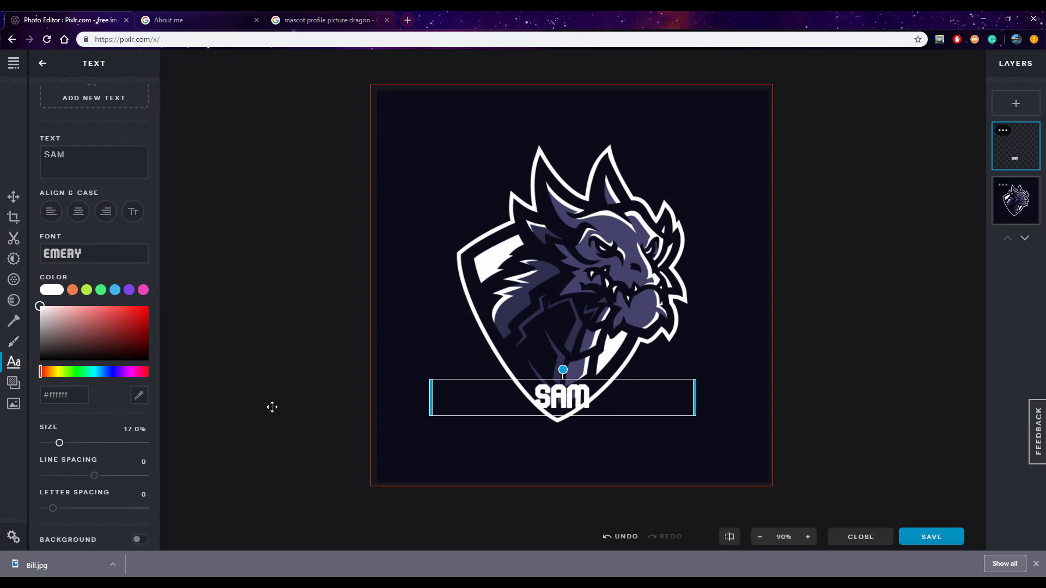
pyautogui.scroll(-2, 70, 409)
pyautogui.scroll(3, 88, 308)
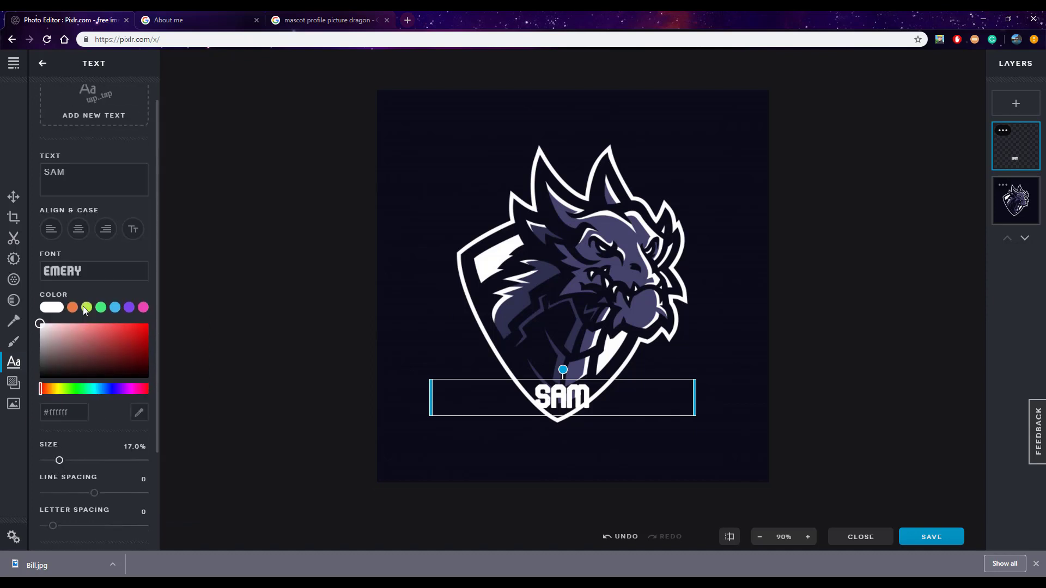
pyautogui.scroll(-3, 96, 408)
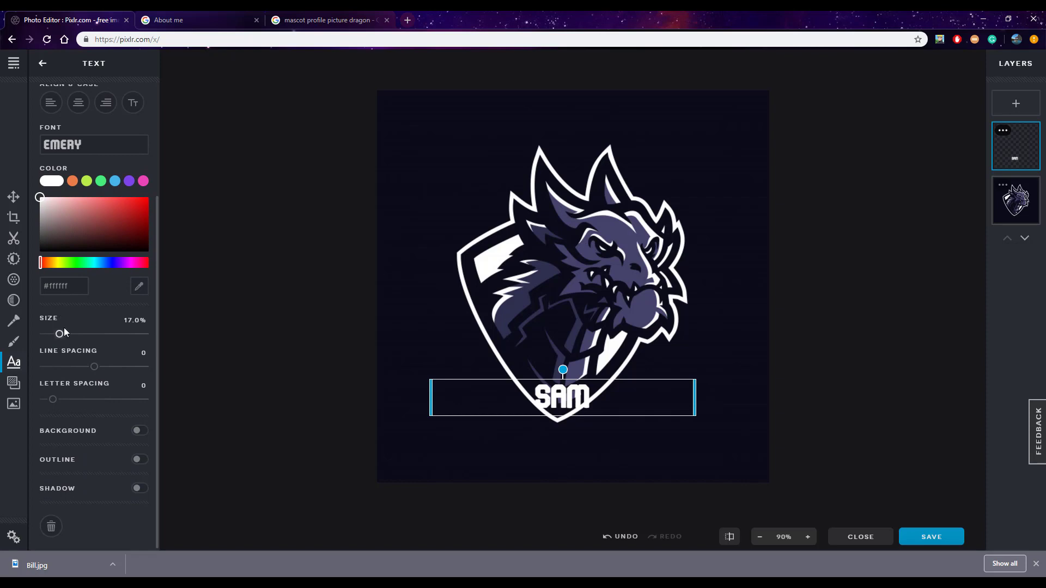
pyautogui.moveTo(132, 341); pyautogui.dragTo(91, 337)
pyautogui.moveTo(497, 442); pyautogui.dragTo(532, 393)
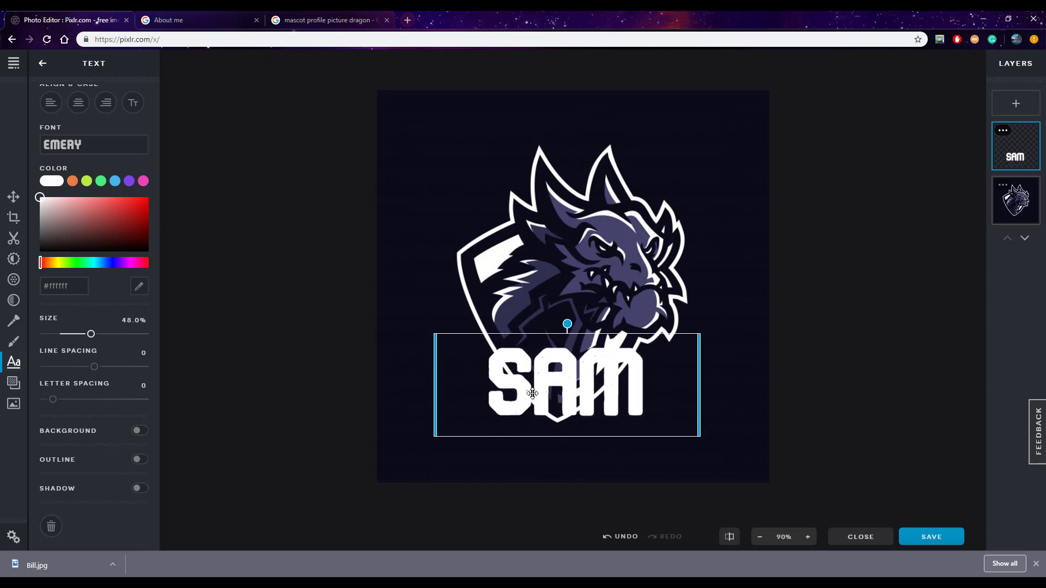
# Turn on the name text's outline in black (#000000) and center the text horizontally on the canvas
pyautogui.click(140, 459)
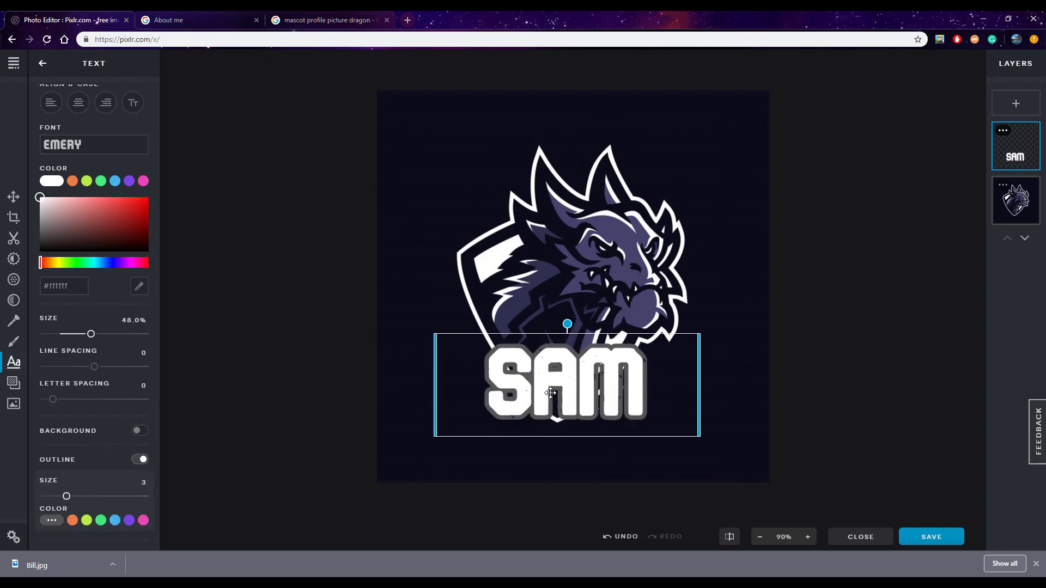
pyautogui.moveTo(546, 401); pyautogui.dragTo(553, 404)
pyautogui.scroll(-1, 105, 489)
pyautogui.click(64, 455)
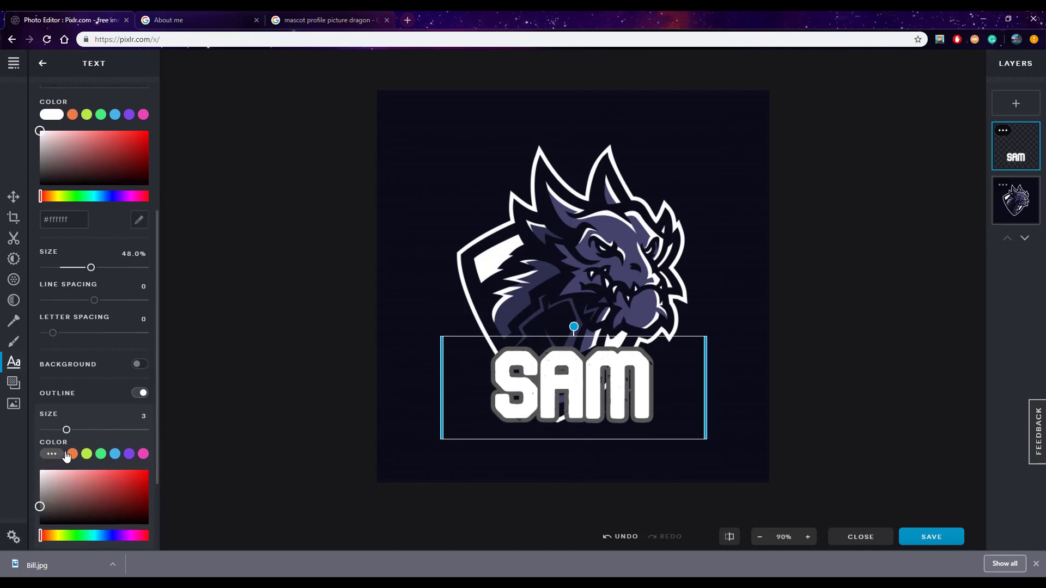
pyautogui.moveTo(123, 482); pyautogui.dragTo(162, 540)
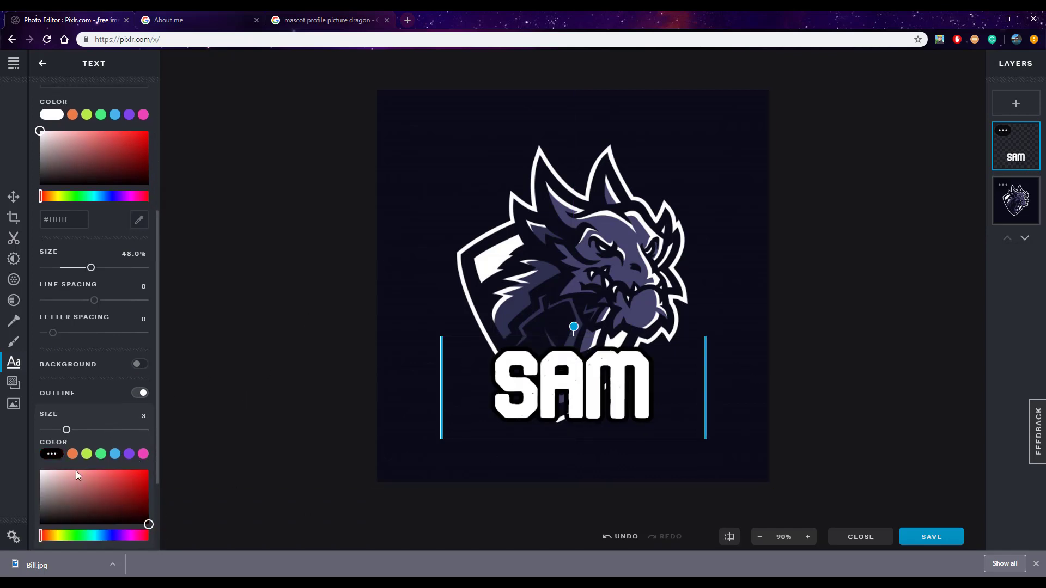
# Set the name text's outline size to 6
pyautogui.scroll(-1, 78, 417)
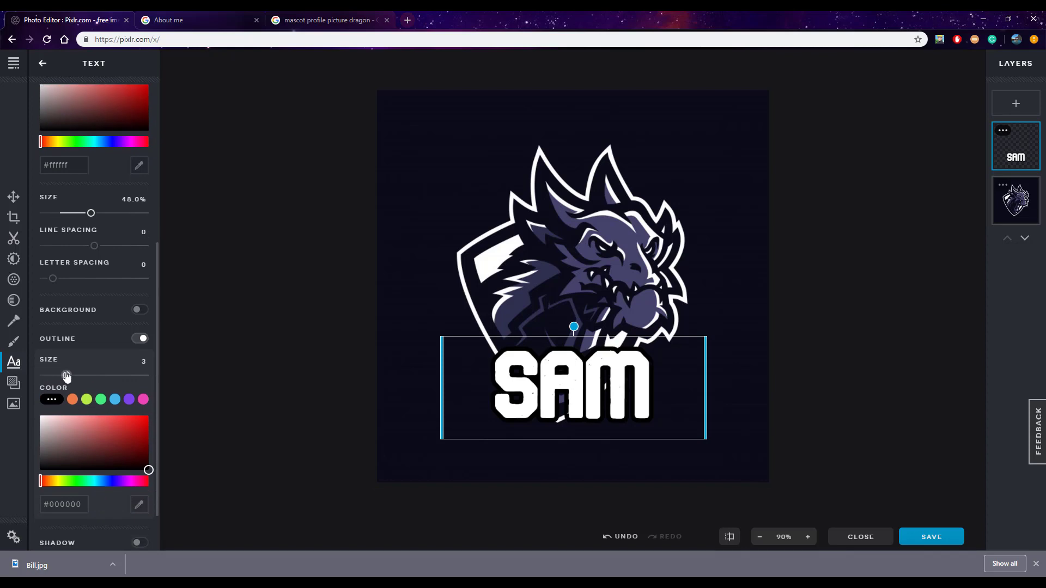
pyautogui.moveTo(67, 375); pyautogui.dragTo(89, 400)
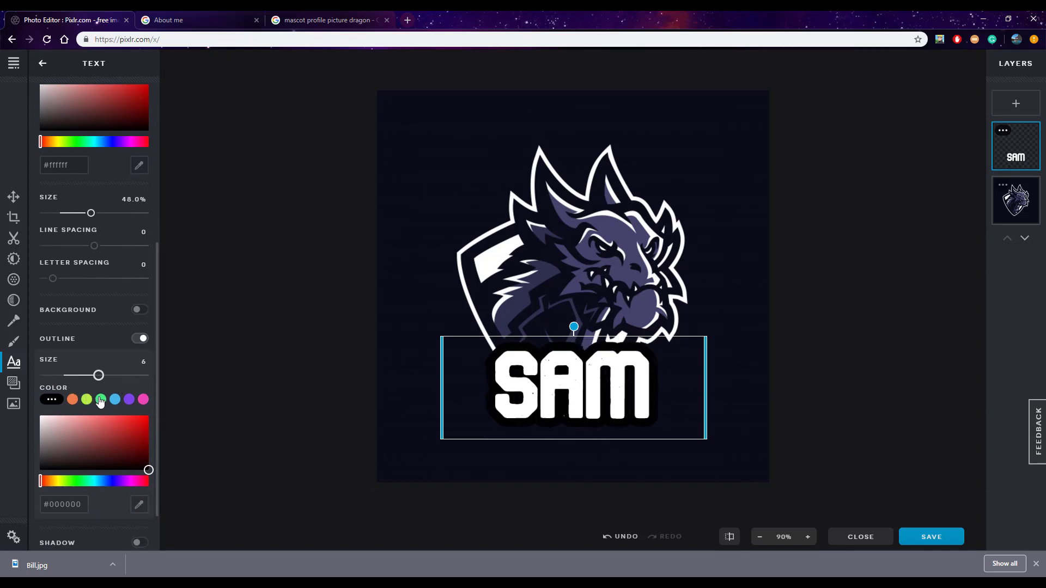
pyautogui.scroll(-1, 95, 368)
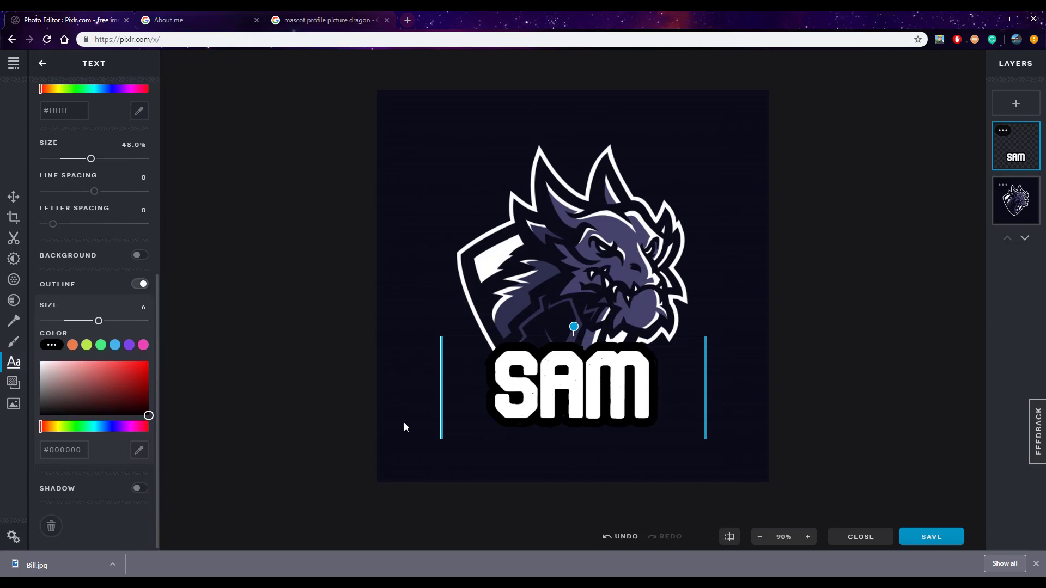
# Try a shadow with a blur of 100 on the name text and reposition the text over the shield's tip
pyautogui.moveTo(544, 397); pyautogui.dragTo(550, 399)
pyautogui.moveTo(545, 401); pyautogui.dragTo(533, 398)
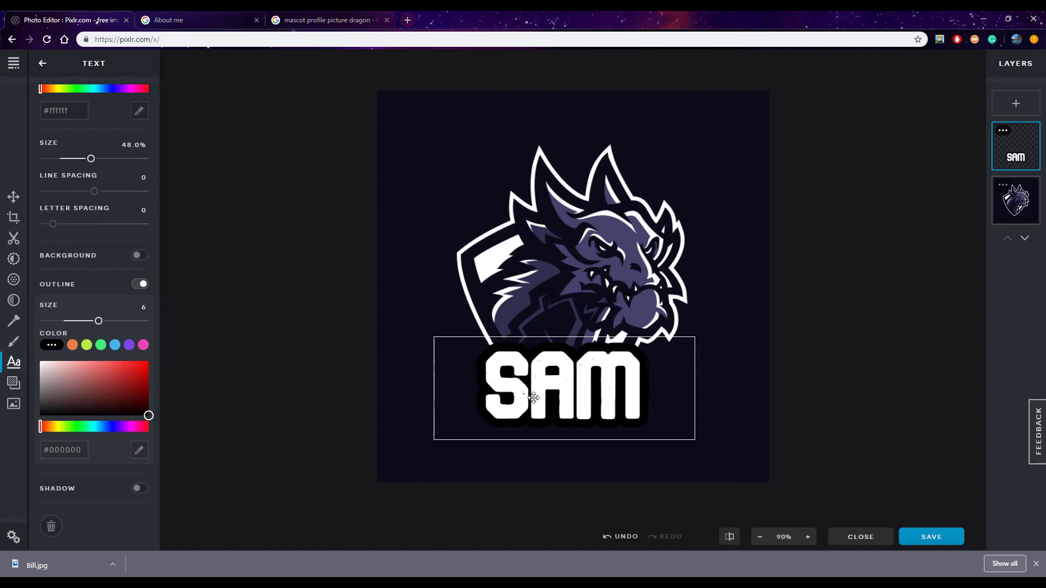
pyautogui.click(140, 488)
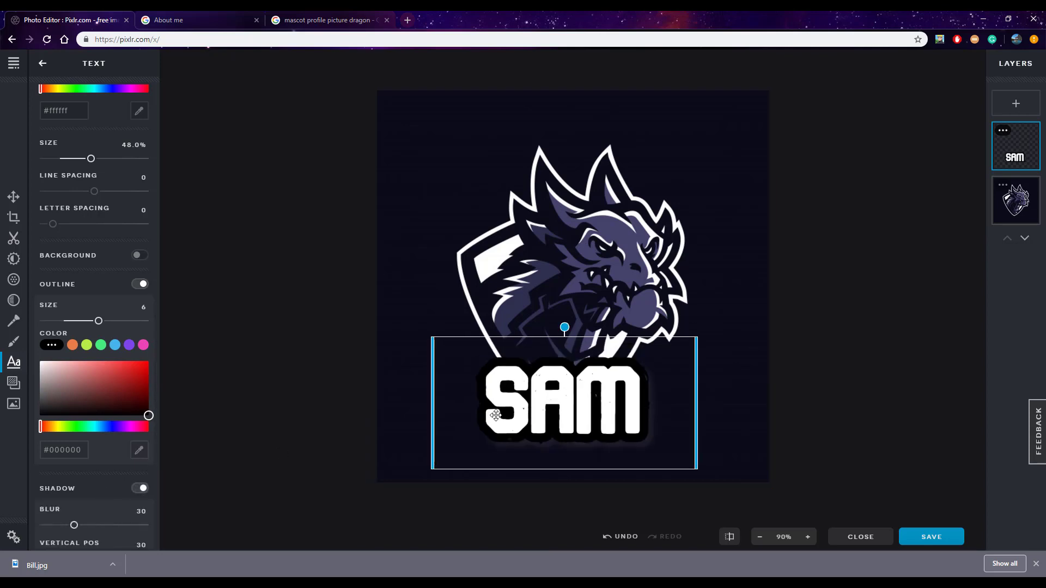
pyautogui.moveTo(496, 415); pyautogui.dragTo(492, 394)
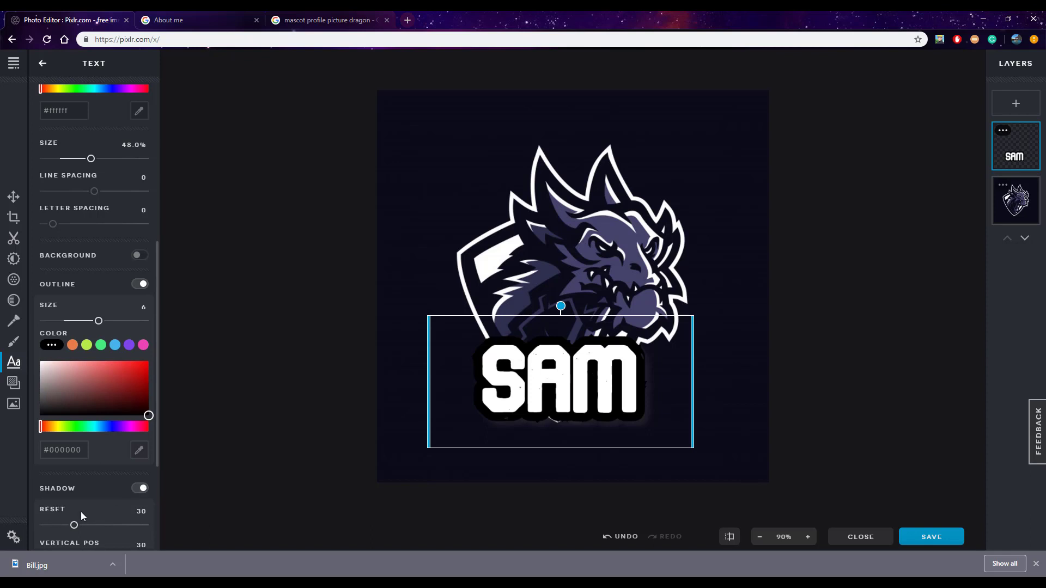
pyautogui.click(139, 488)
pyautogui.click(139, 488)
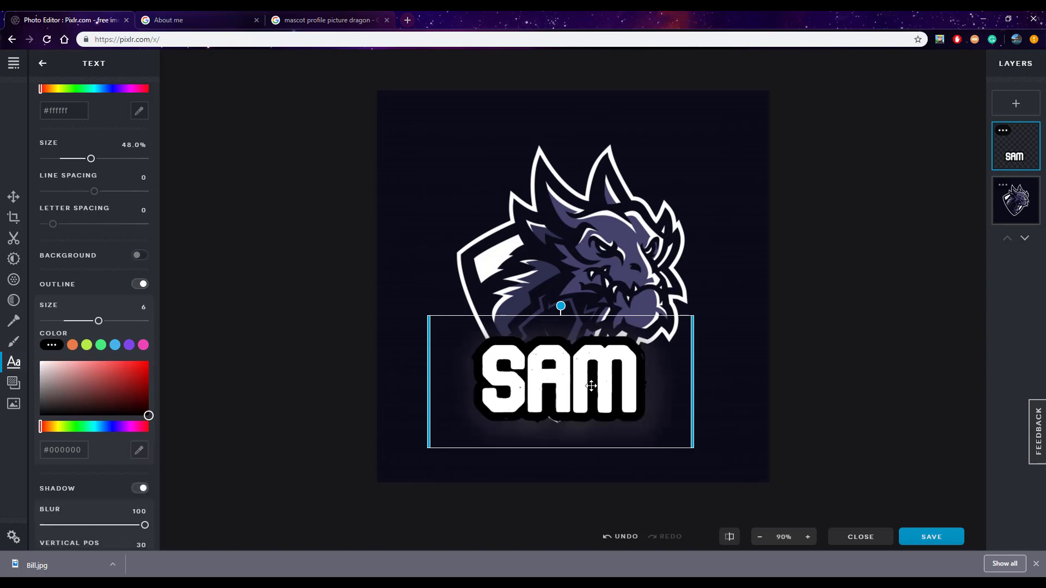
pyautogui.moveTo(588, 386)
pyautogui.mouseDown()
pyautogui.moveTo(594, 190)
pyautogui.moveTo(591, 412)
pyautogui.moveTo(592, 395)
pyautogui.mouseUp()
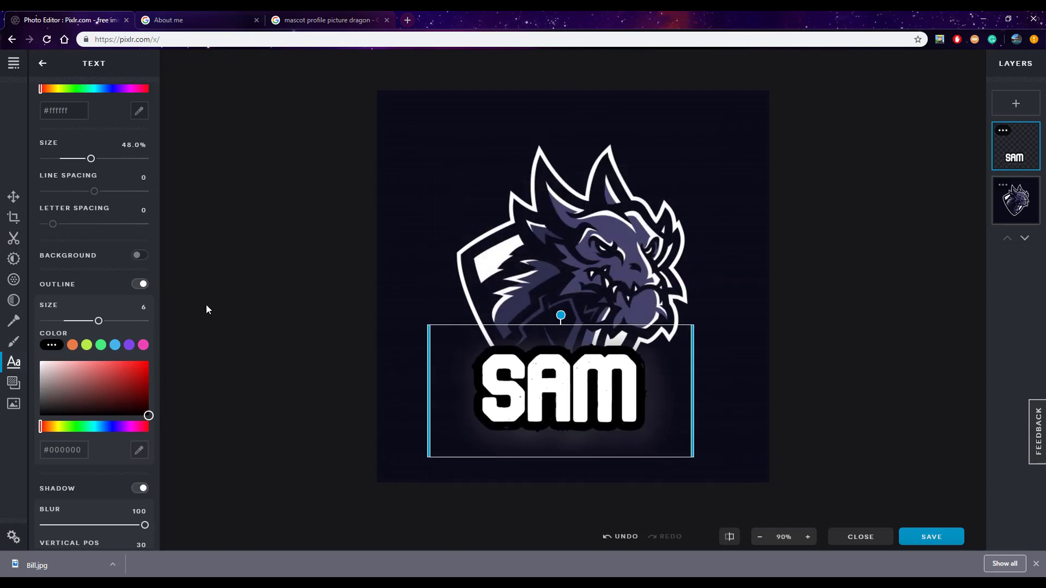
# Compare the name text without and with its black outline, and shift it slightly over the shield
pyautogui.click(87, 286)
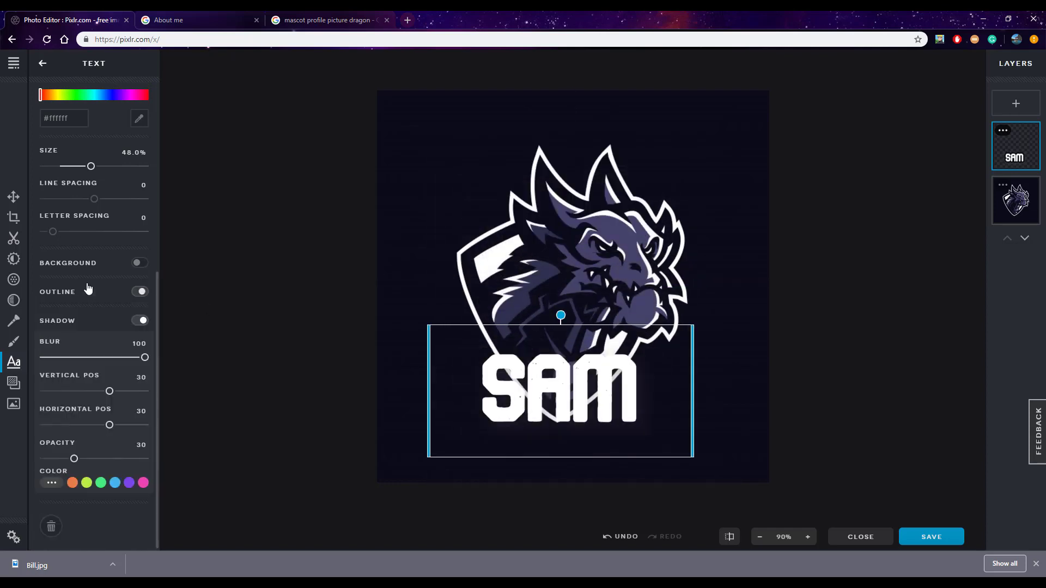
pyautogui.click(759, 359)
pyautogui.moveTo(609, 392)
pyautogui.mouseDown()
pyautogui.moveTo(623, 396)
pyautogui.moveTo(617, 388)
pyautogui.mouseUp()
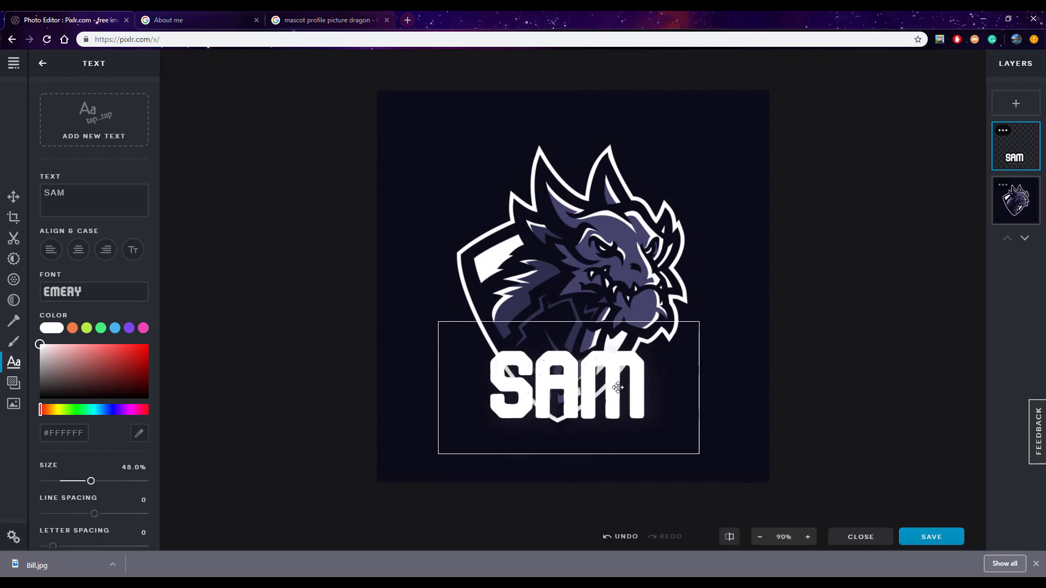
pyautogui.scroll(-4, 115, 488)
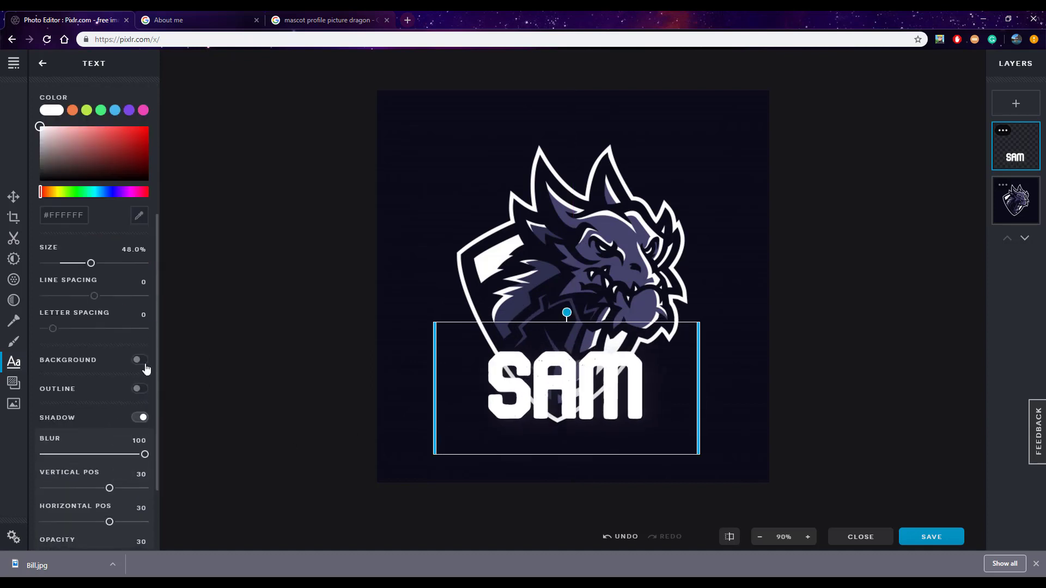
pyautogui.click(138, 388)
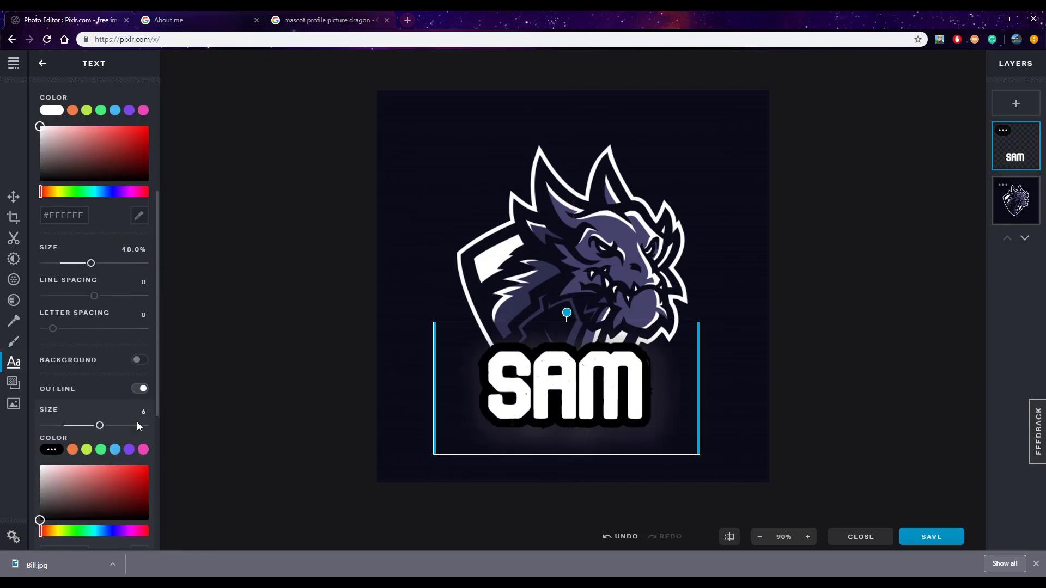
# Turn off the name text's shadow and move the text down over the shield's tip
pyautogui.scroll(-3, 136, 422)
pyautogui.click(142, 377)
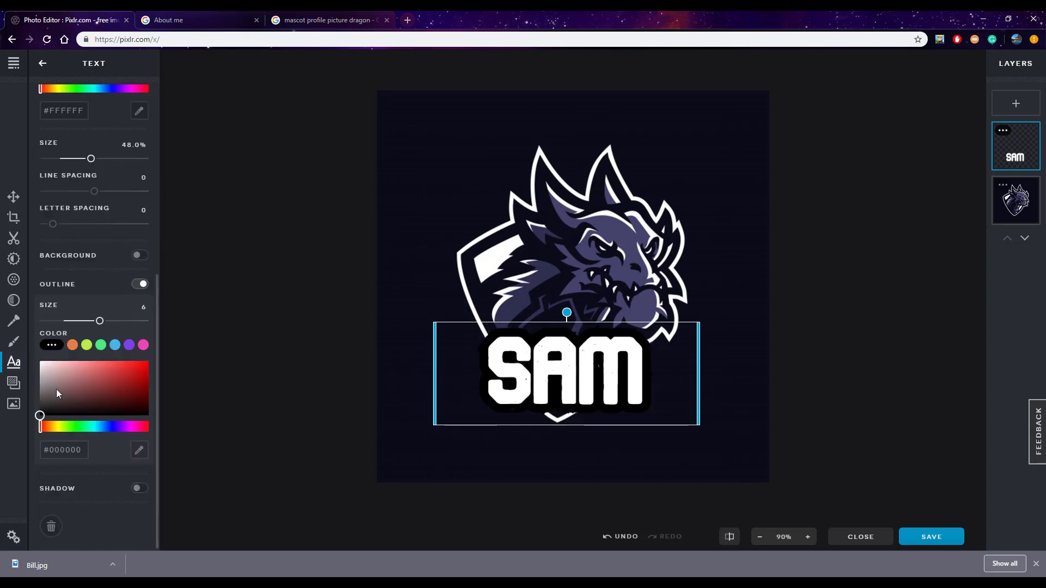
pyautogui.click(943, 364)
pyautogui.moveTo(610, 370); pyautogui.dragTo(582, 381)
pyautogui.click(828, 358)
# Remove the dark background around the dragon logo on its layer with the Magic cutout tool at tolerance 32
pyautogui.click(1001, 211)
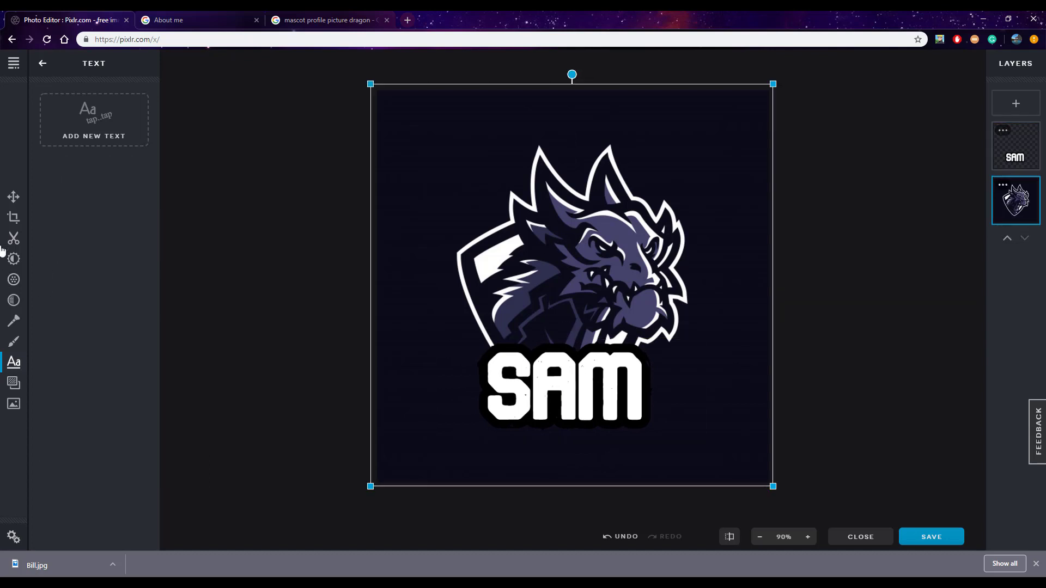
pyautogui.click(21, 242)
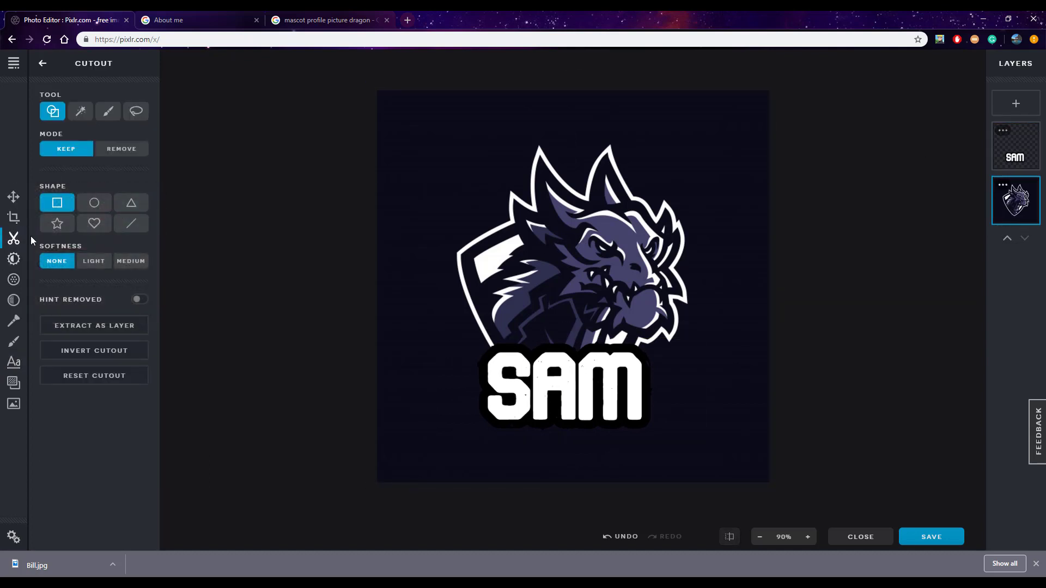
pyautogui.click(82, 115)
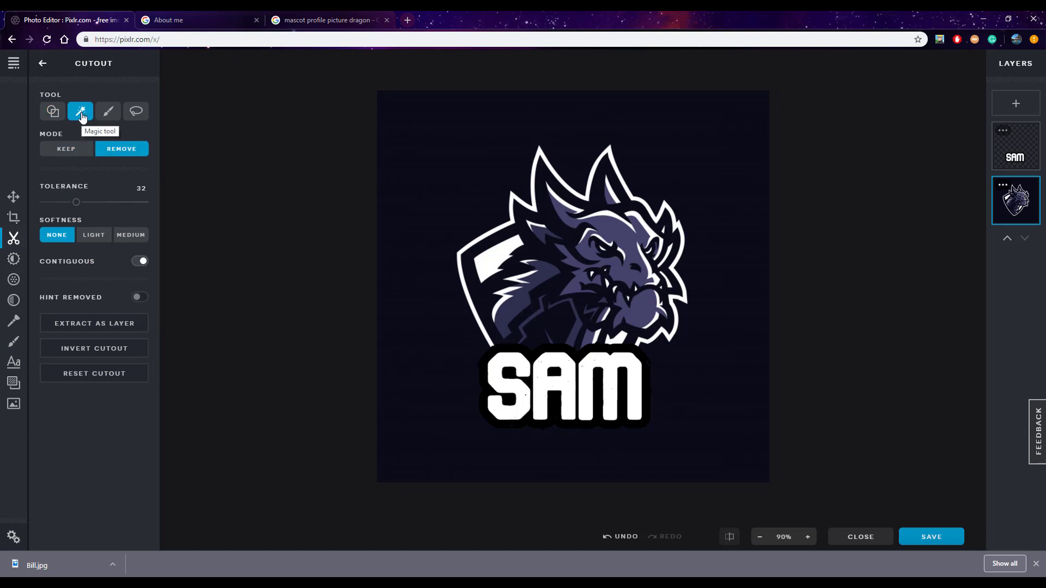
pyautogui.click(404, 172)
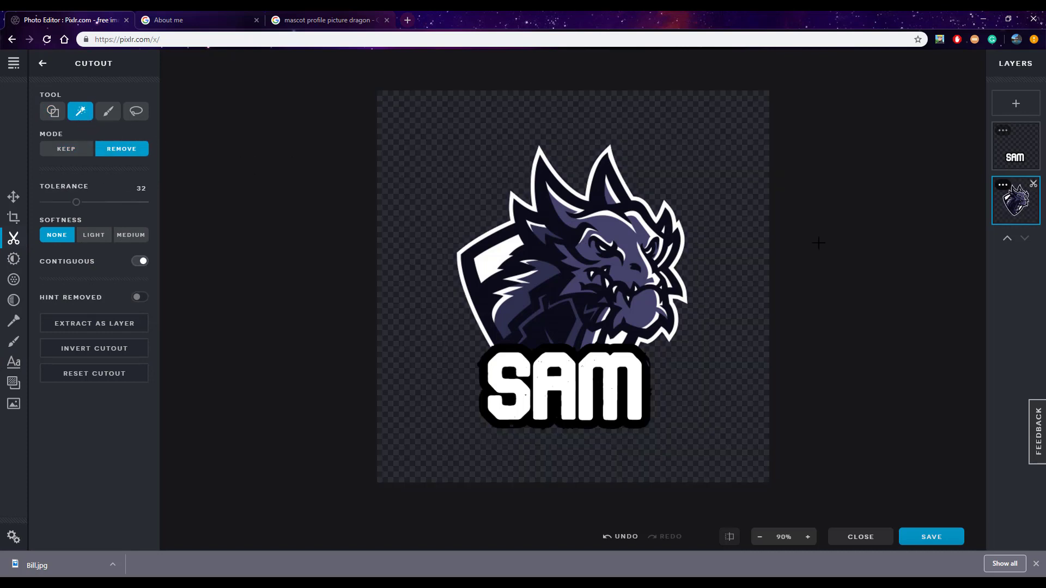
# Switch to the Google search and show the image results for "cool background 800x800"
pyautogui.click(331, 11)
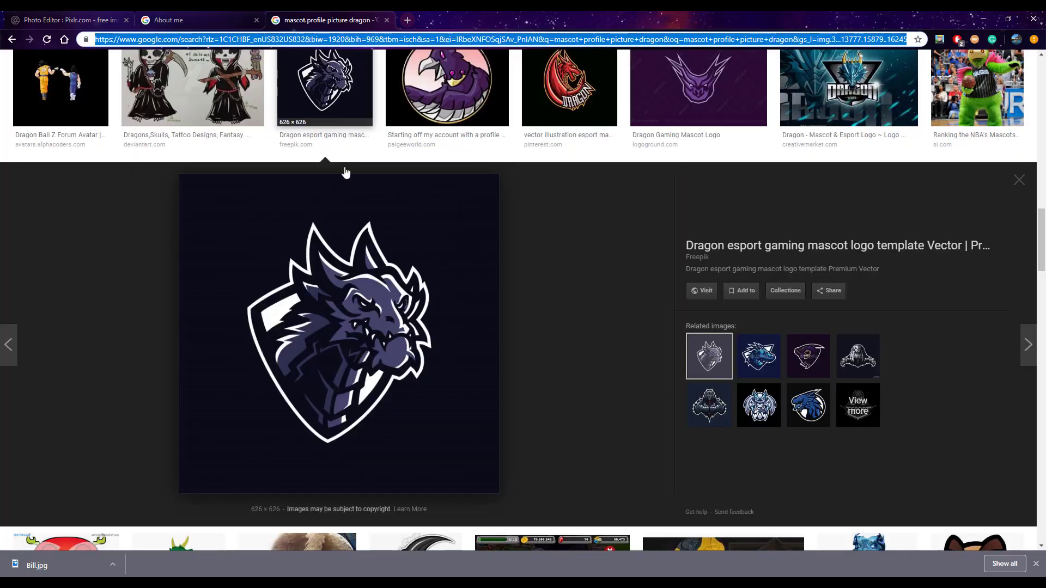
pyautogui.scroll(10, 364, 198)
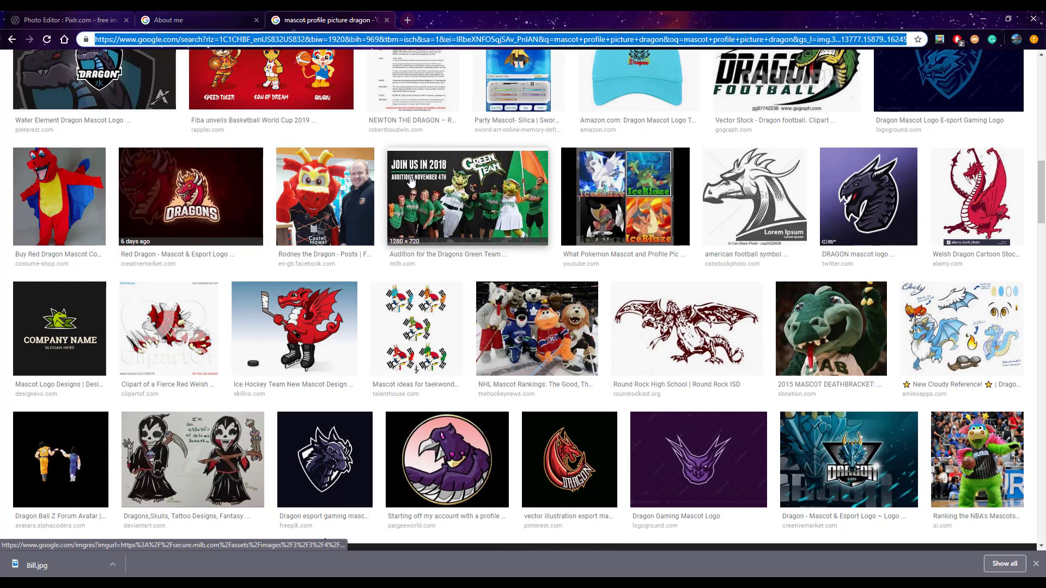
pyautogui.write('cool ba')
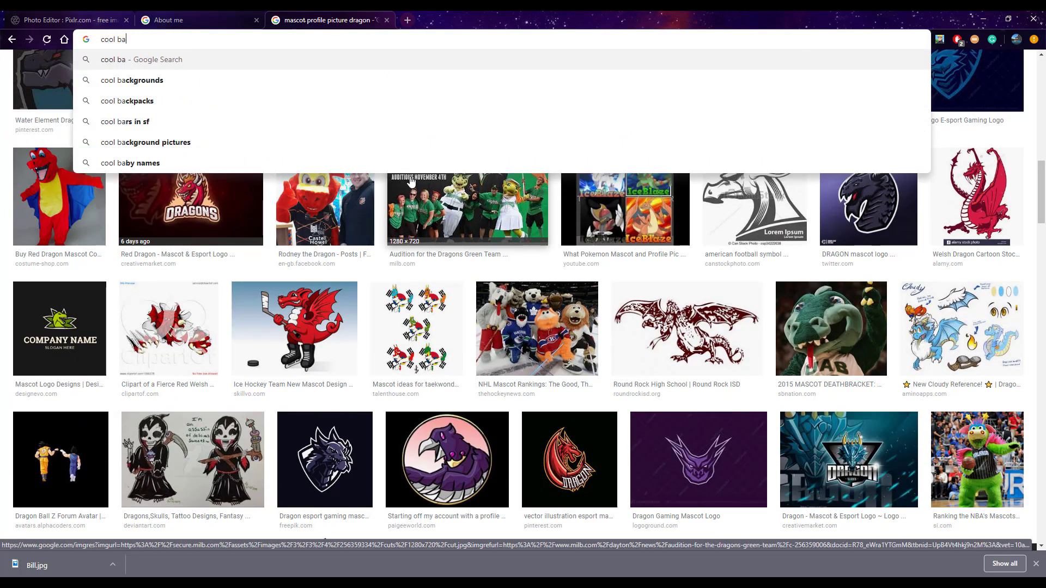
pyautogui.write('ckground')
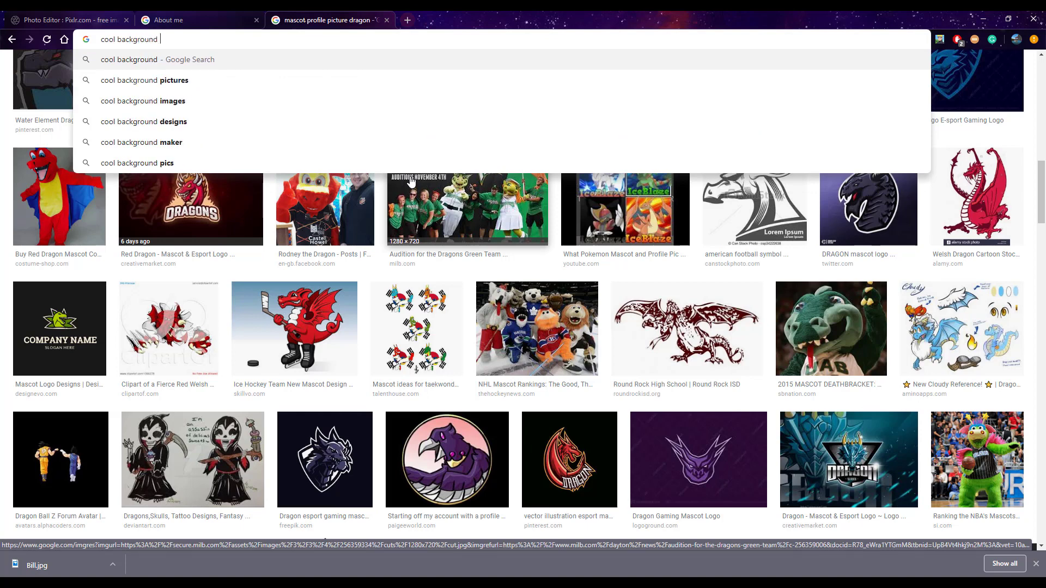
pyautogui.write(' 500')
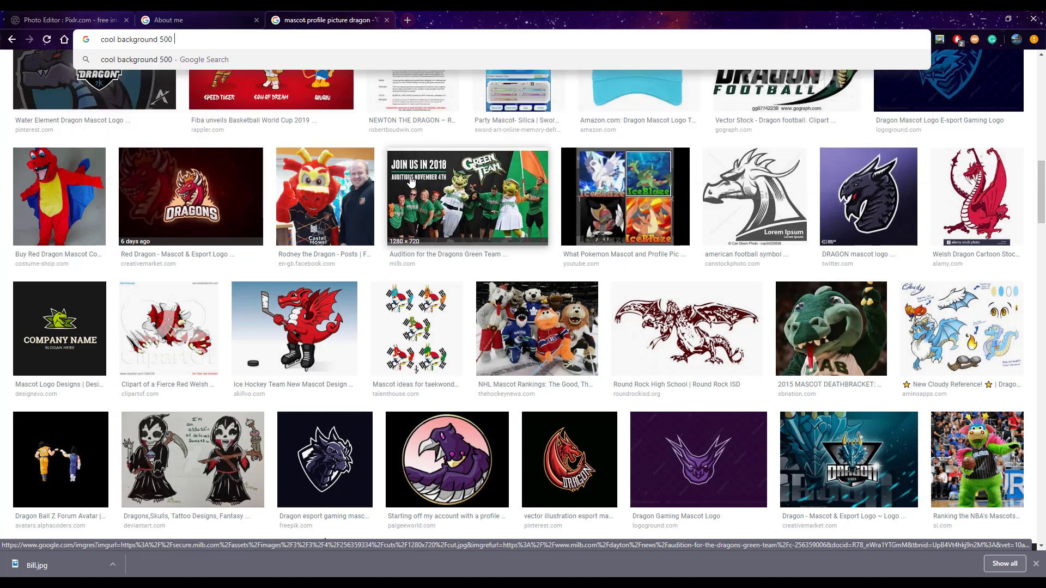
pyautogui.press('BackSpace')
pyautogui.press('BackSpace')
pyautogui.write('80')
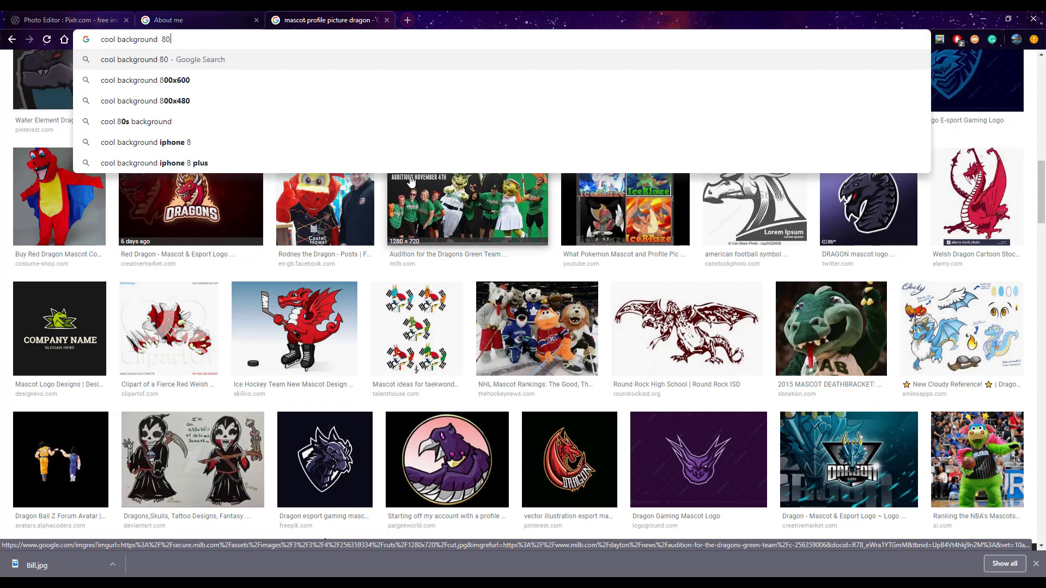
pyautogui.write('0 x 80')
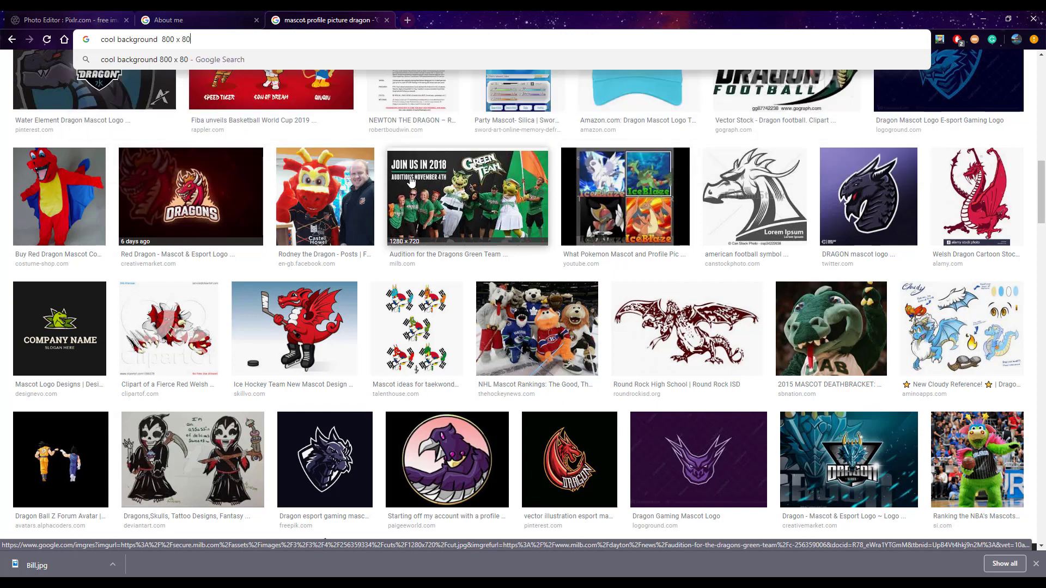
pyautogui.write('0')
pyautogui.press('Return')
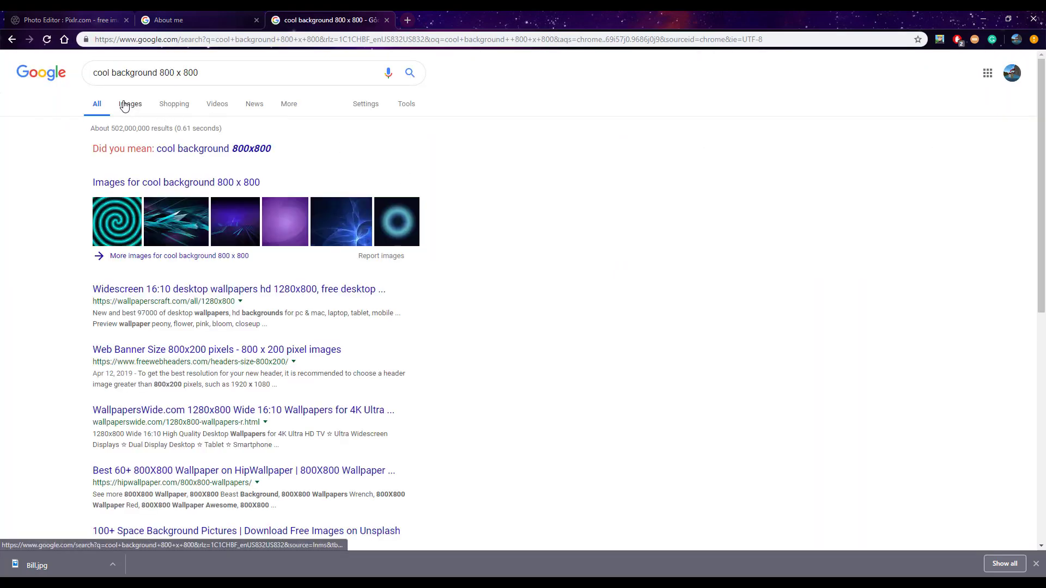
pyautogui.click(251, 154)
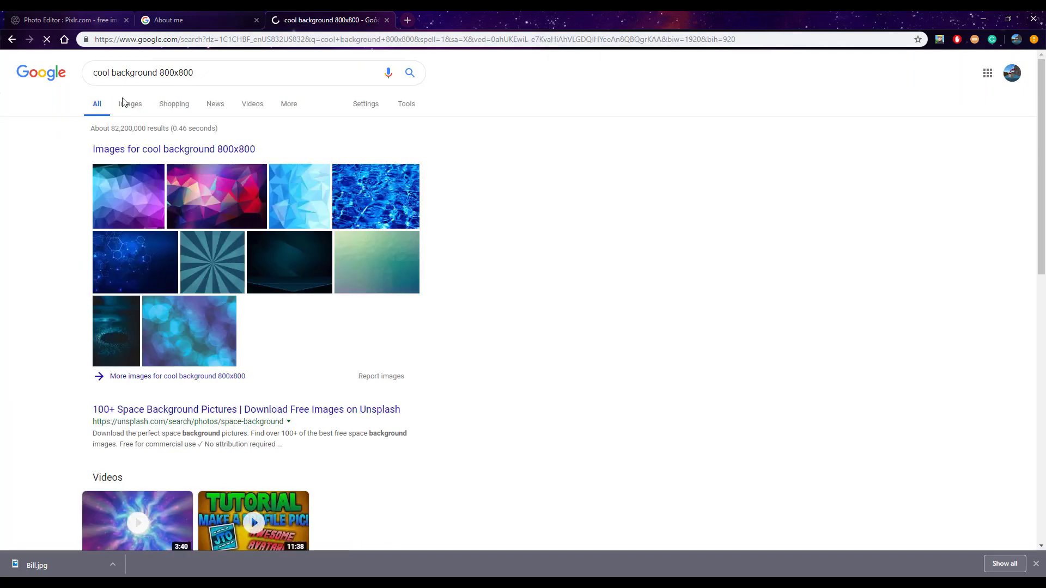
pyautogui.click(131, 104)
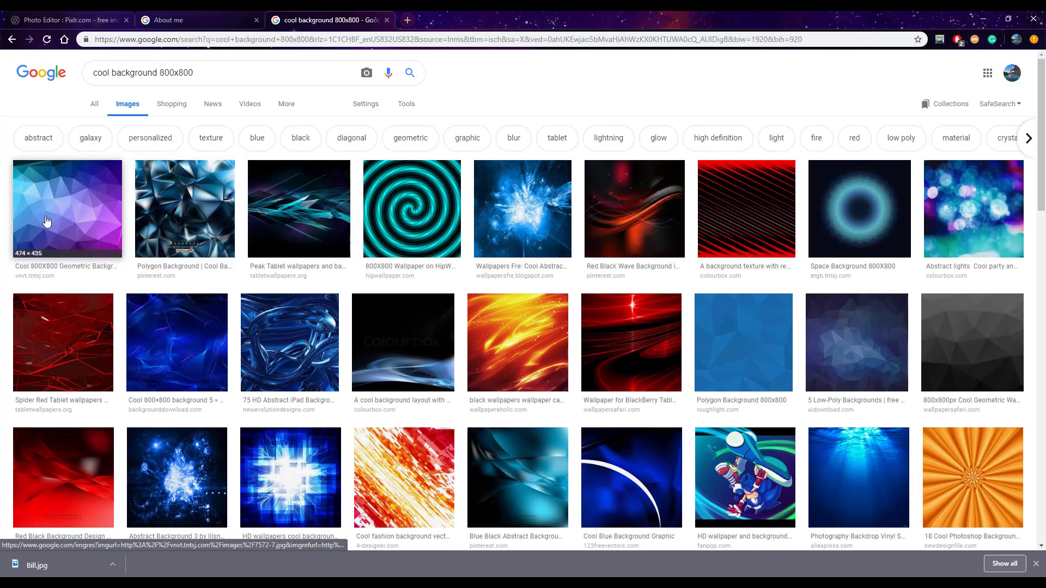
# Preview the red and black striped background, and save the 800 × 800 blue abstract explosion image to the Downloads folder
pyautogui.click(761, 242)
pyautogui.scroll(3, 642, 299)
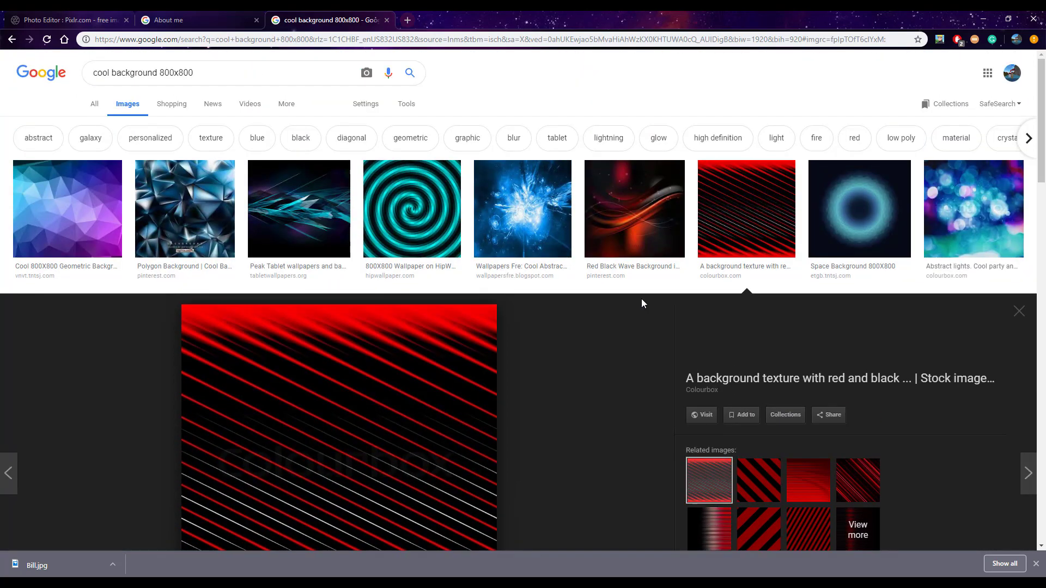
pyautogui.click(522, 208)
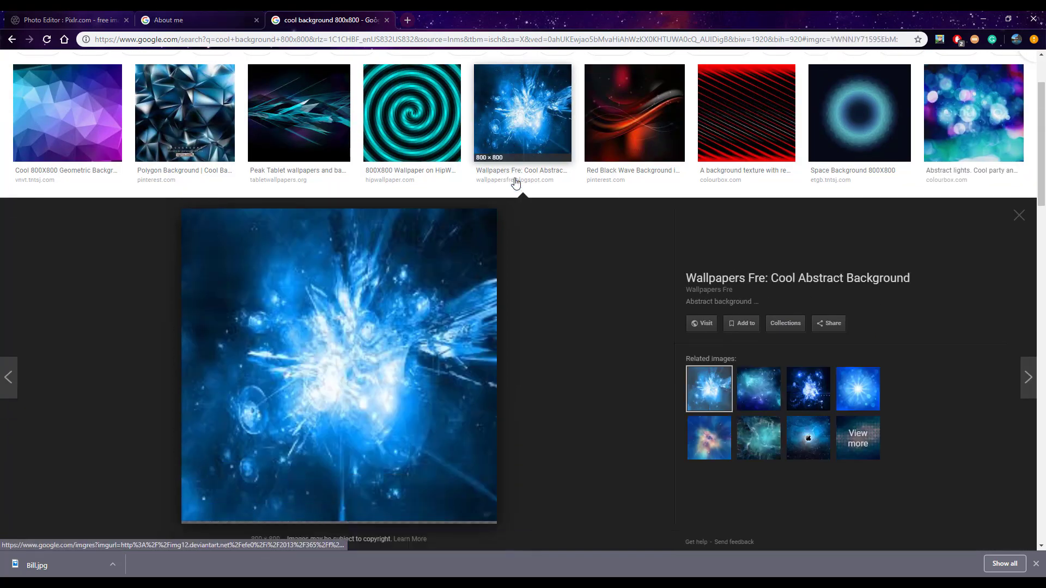
pyautogui.rightClick(388, 323)
pyautogui.click(429, 419)
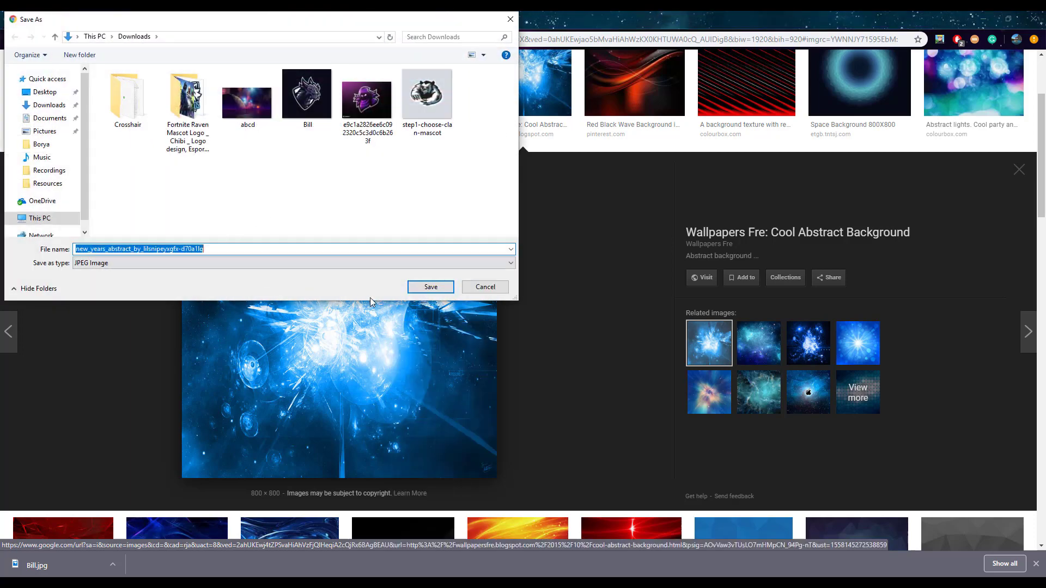
pyautogui.click(431, 287)
# Return to Pixlr, add the downloaded blue abstract image as a layer and place it beneath the dragon layer
pyautogui.click(174, 20)
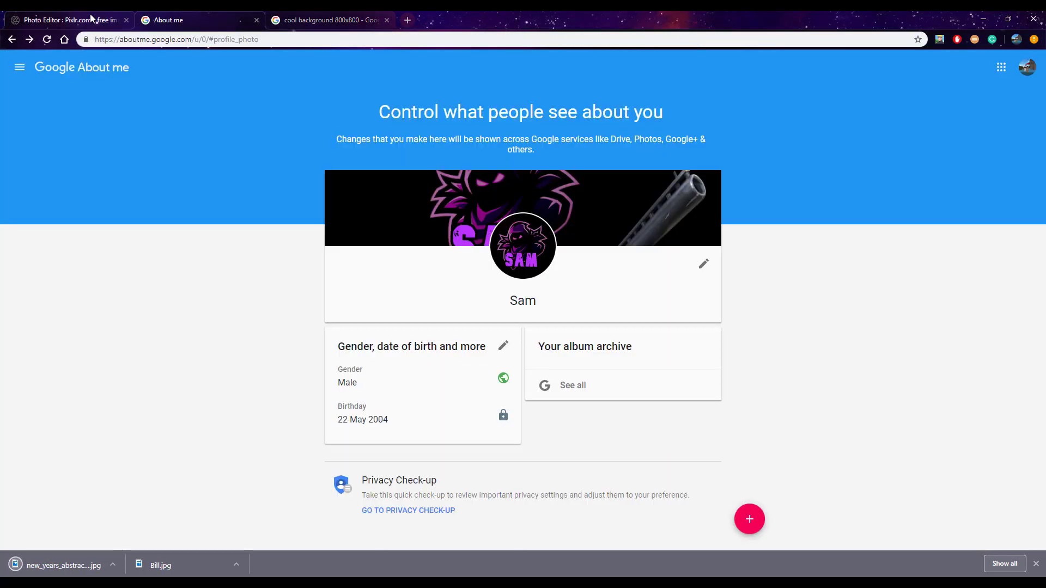
pyautogui.click(71, 20)
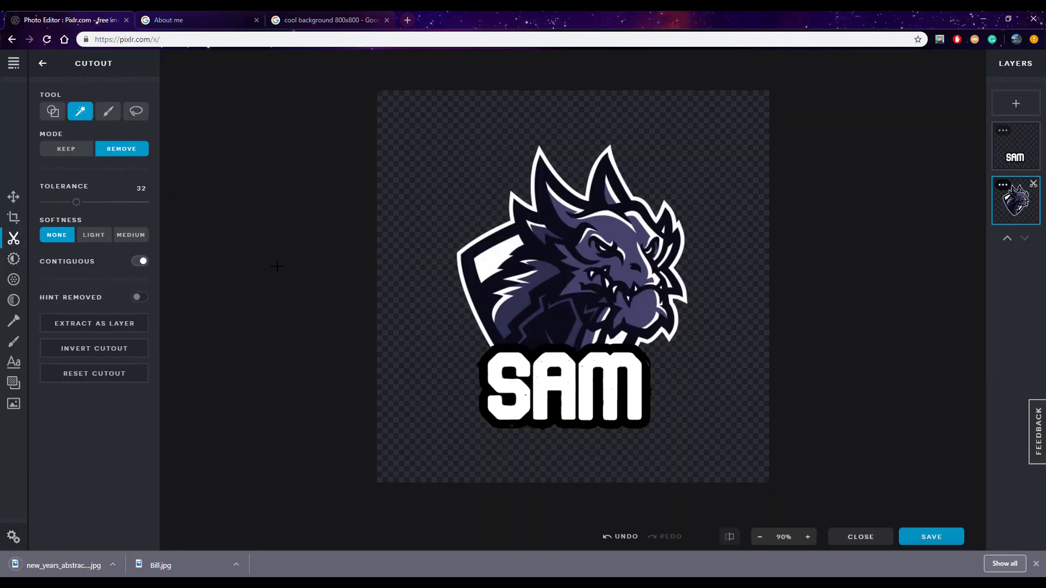
pyautogui.click(1036, 565)
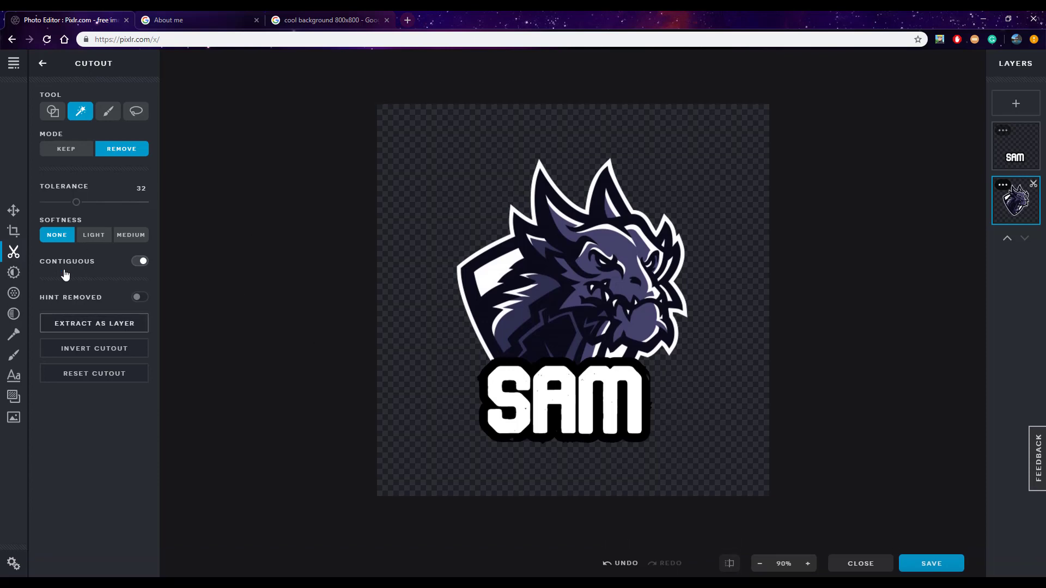
pyautogui.click(14, 417)
pyautogui.click(81, 150)
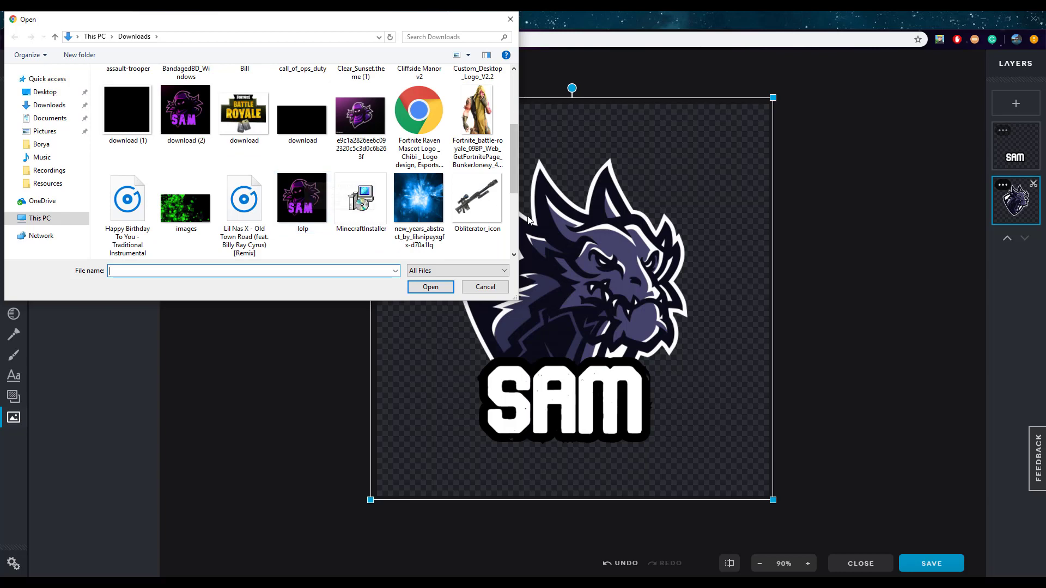
pyautogui.doubleClick(418, 198)
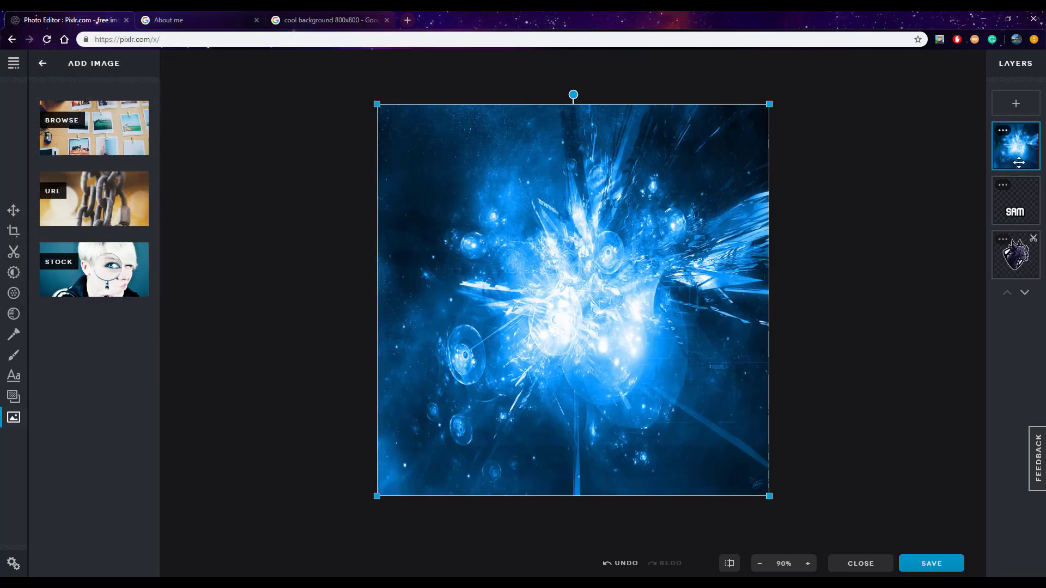
pyautogui.moveTo(1019, 162); pyautogui.dragTo(1025, 262)
pyautogui.click(877, 266)
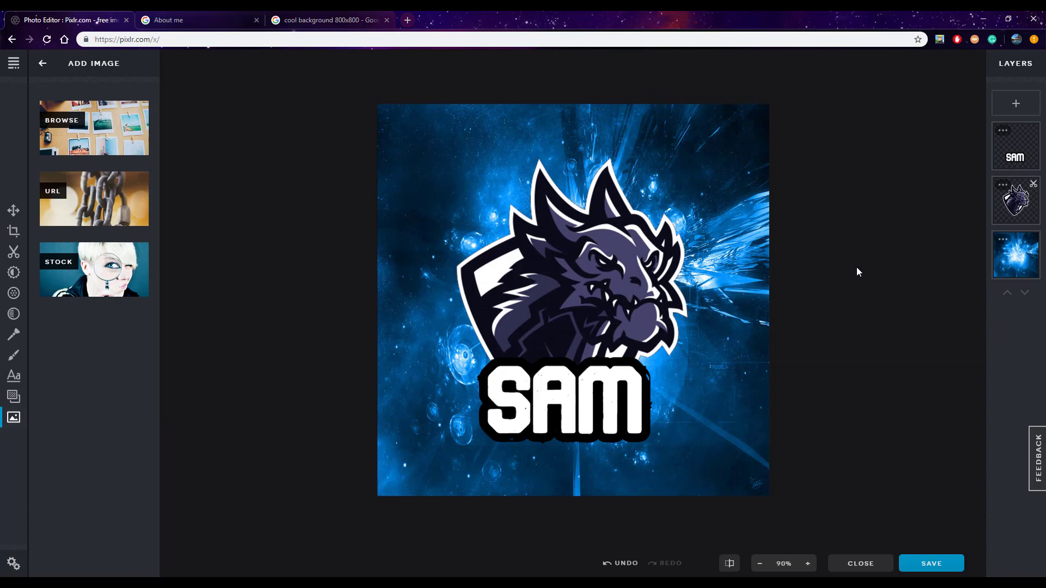
# Delete the blue abstract background layer
pyautogui.click(755, 251)
pyautogui.click(1022, 267)
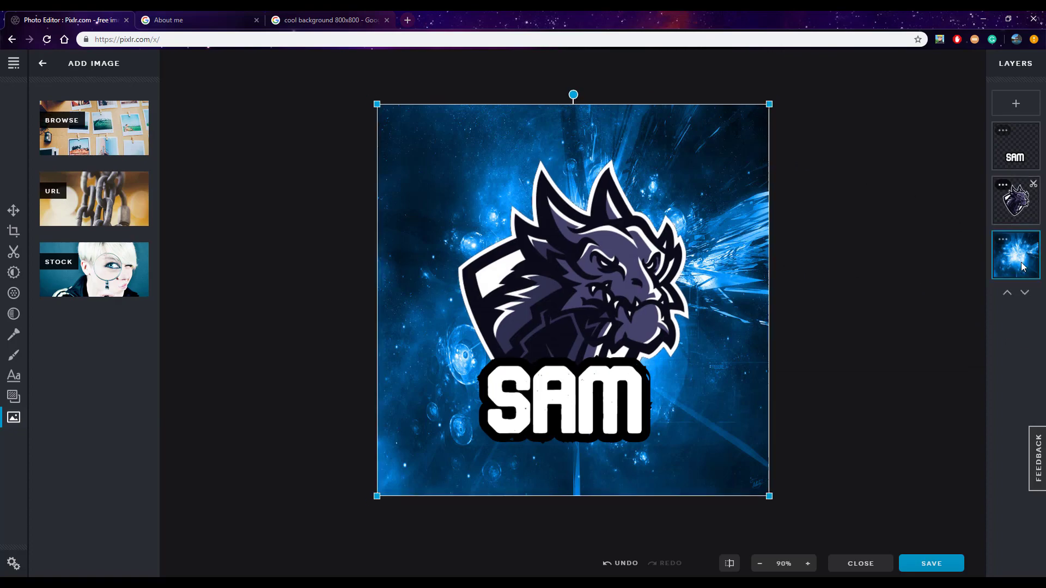
pyautogui.press('Delete')
# Switch to the Google image results and search for "bubble background 800x800"
pyautogui.click(357, 16)
pyautogui.scroll(-3, 398, 275)
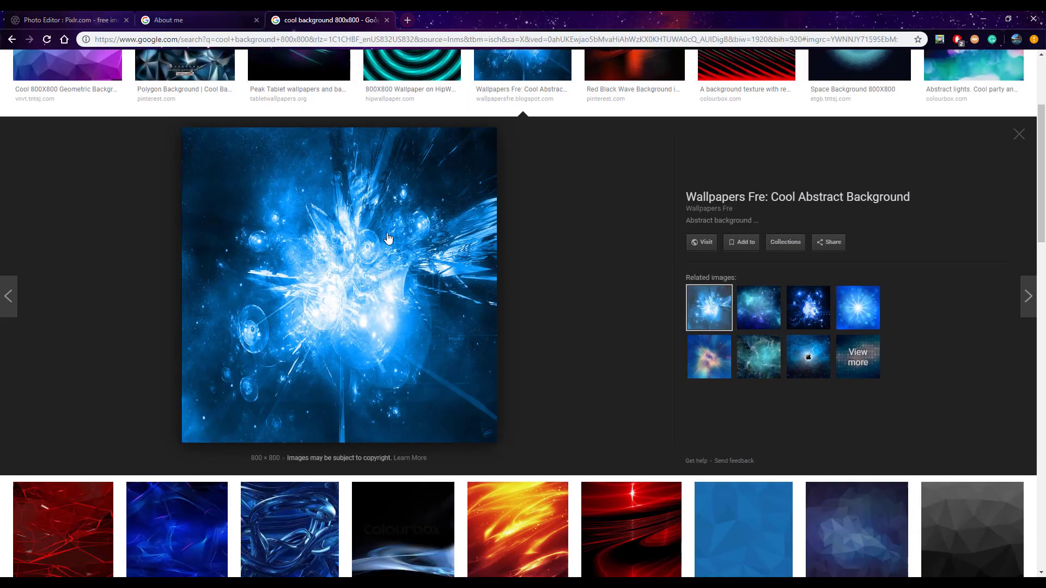
pyautogui.scroll(-1, 398, 267)
pyautogui.scroll(5, 397, 250)
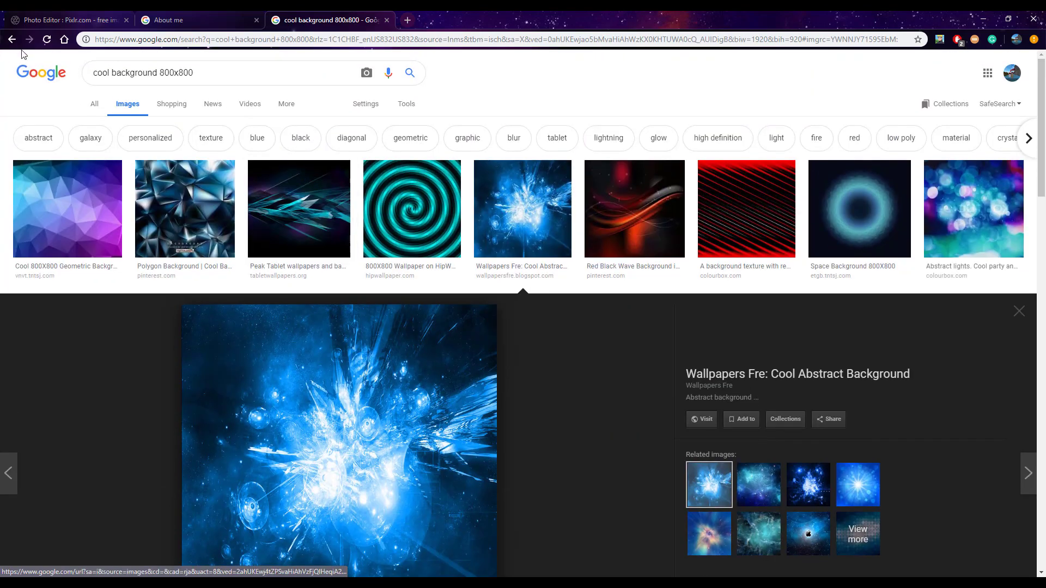
pyautogui.press('BackSpace')
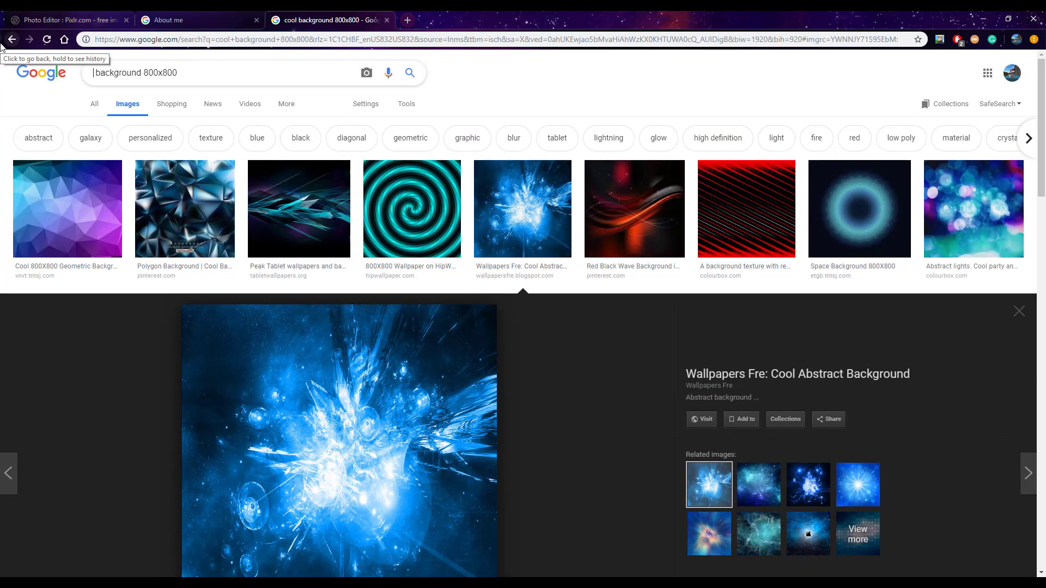
pyautogui.write('bubb')
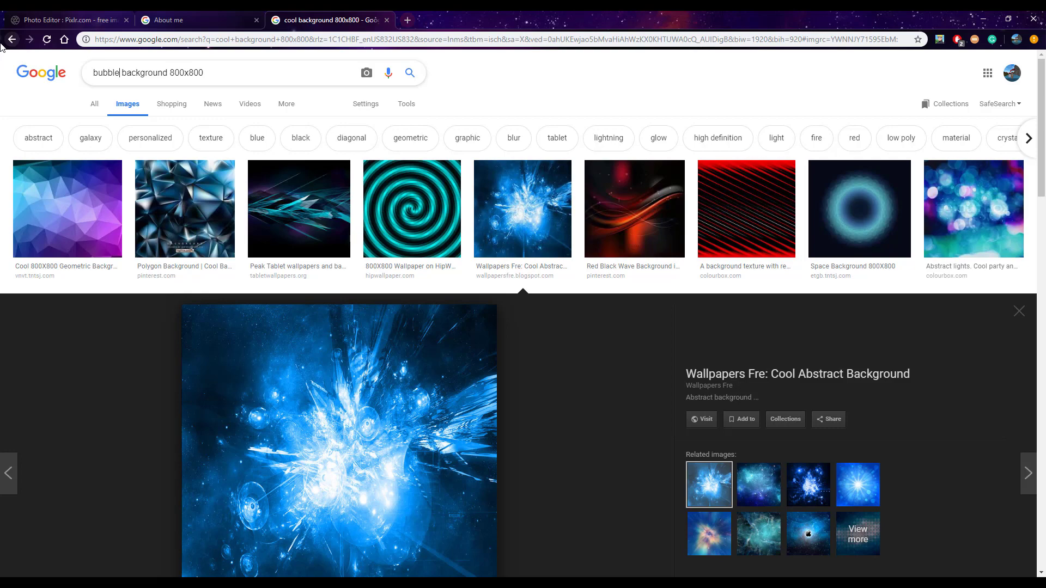
pyautogui.write('le')
pyautogui.press('Return')
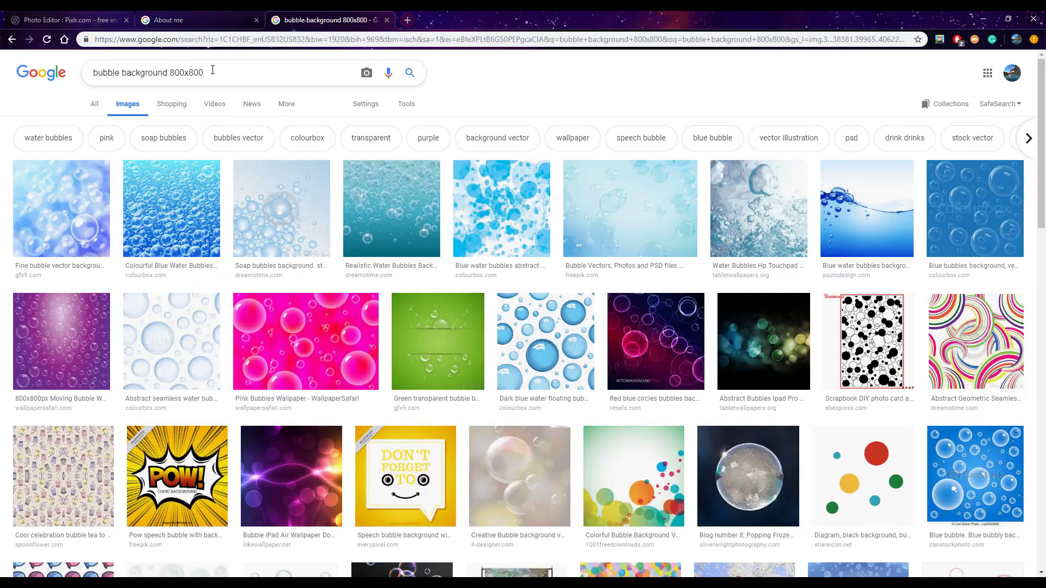
# Search images for "bubble background" and save the 1280 × 720 purple bubbles picture to the Downloads folder as maxresdefault
pyautogui.press('BackSpace')
pyautogui.press('Return')
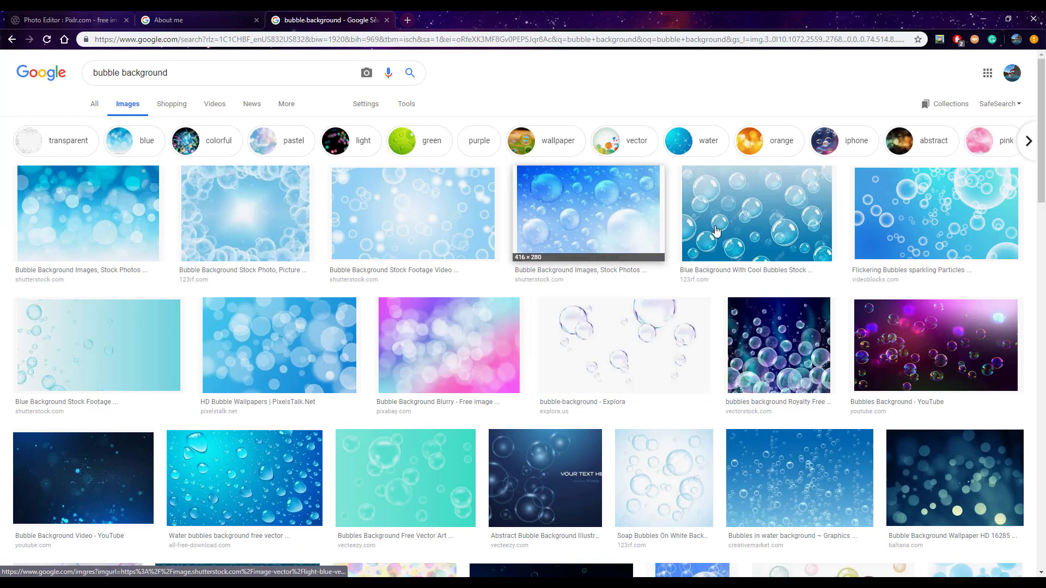
pyautogui.click(981, 354)
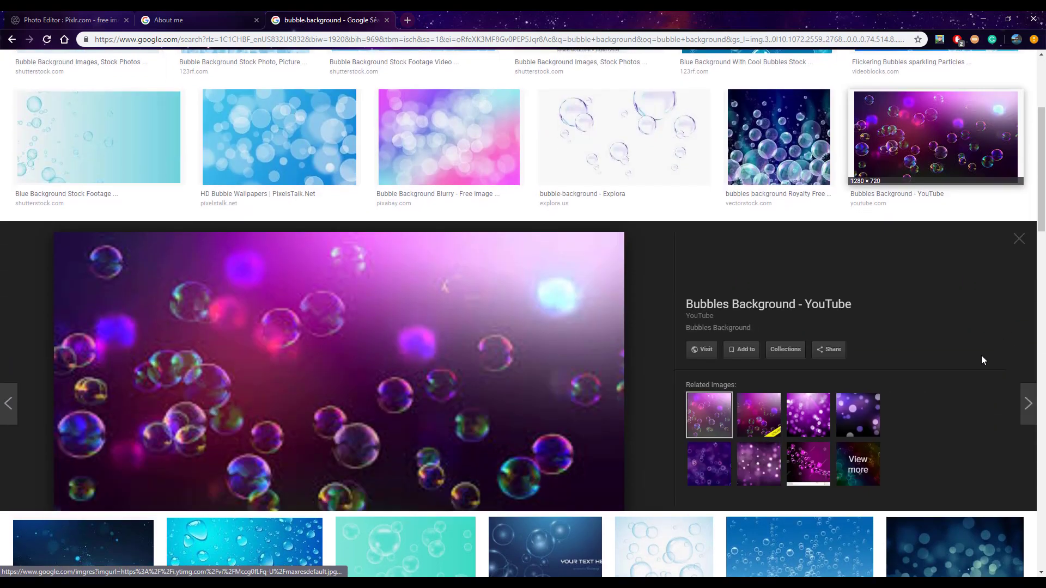
pyautogui.rightClick(339, 252)
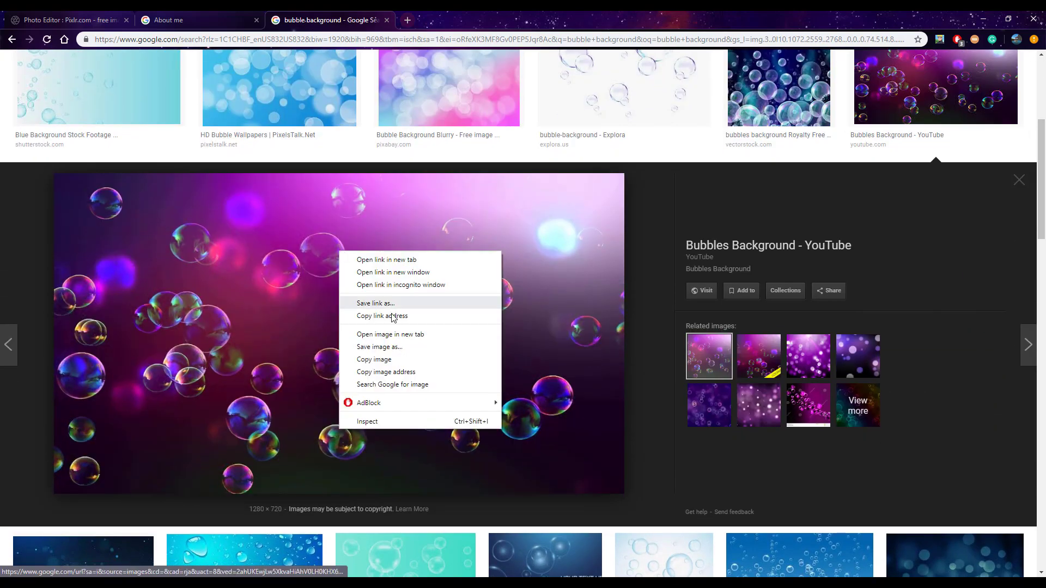
pyautogui.click(396, 347)
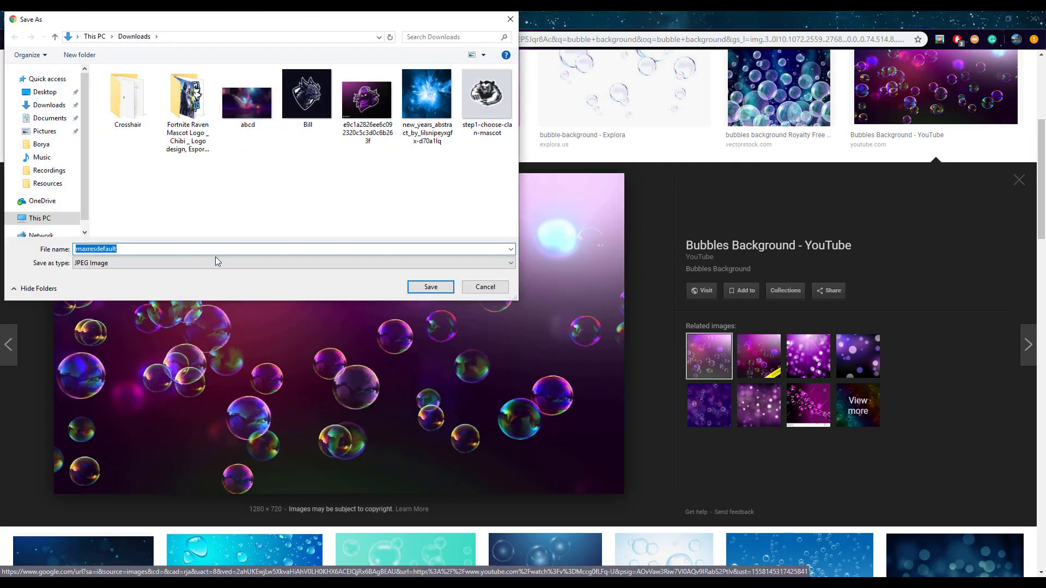
pyautogui.click(422, 291)
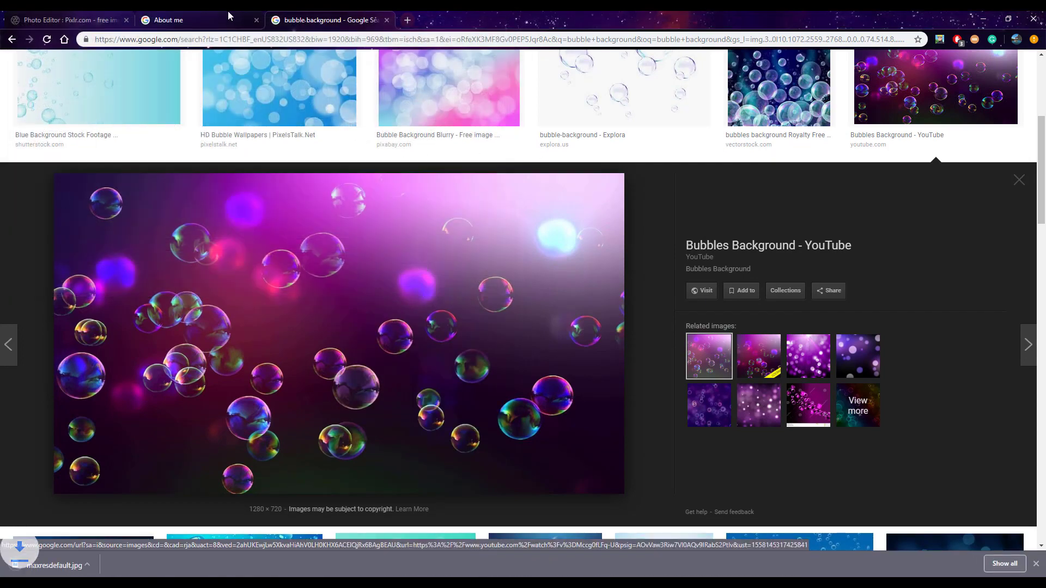
# Return to Pixlr and add the downloaded maxresdefault image from the Downloads folder as a layer
pyautogui.click(224, 17)
pyautogui.click(67, 19)
pyautogui.click(1036, 565)
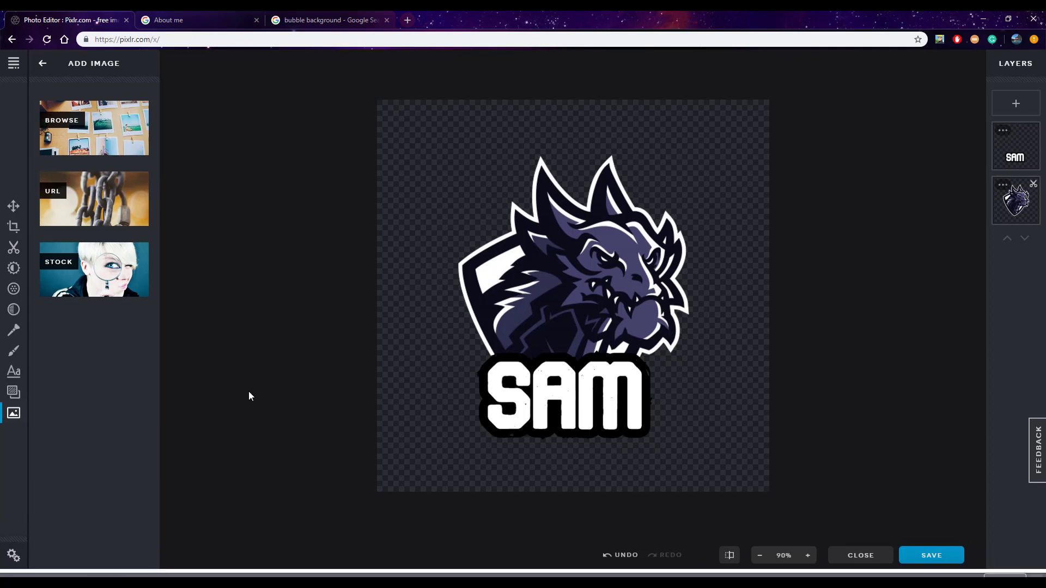
pyautogui.click(130, 125)
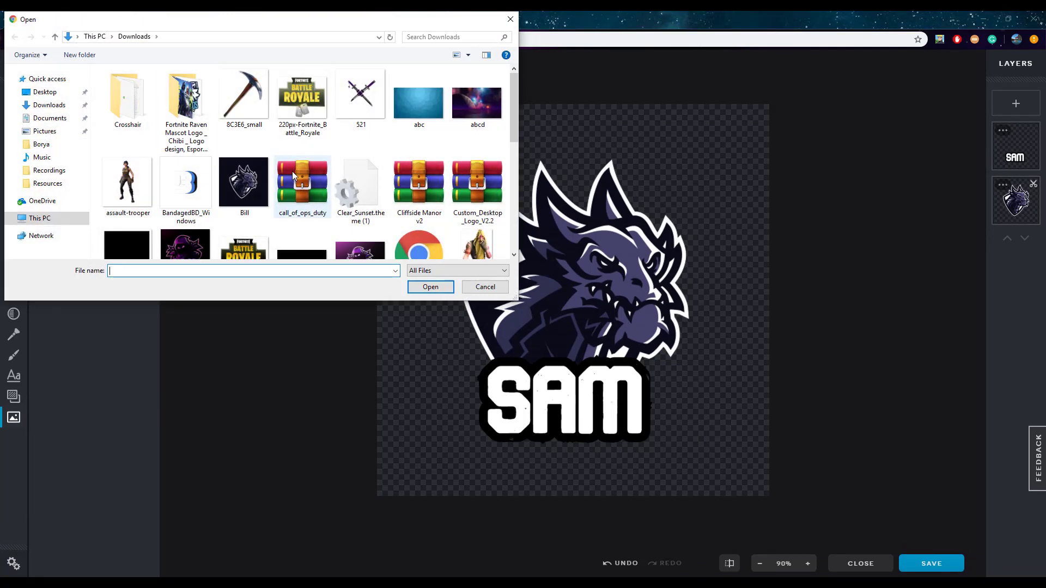
pyautogui.scroll(-1, 292, 171)
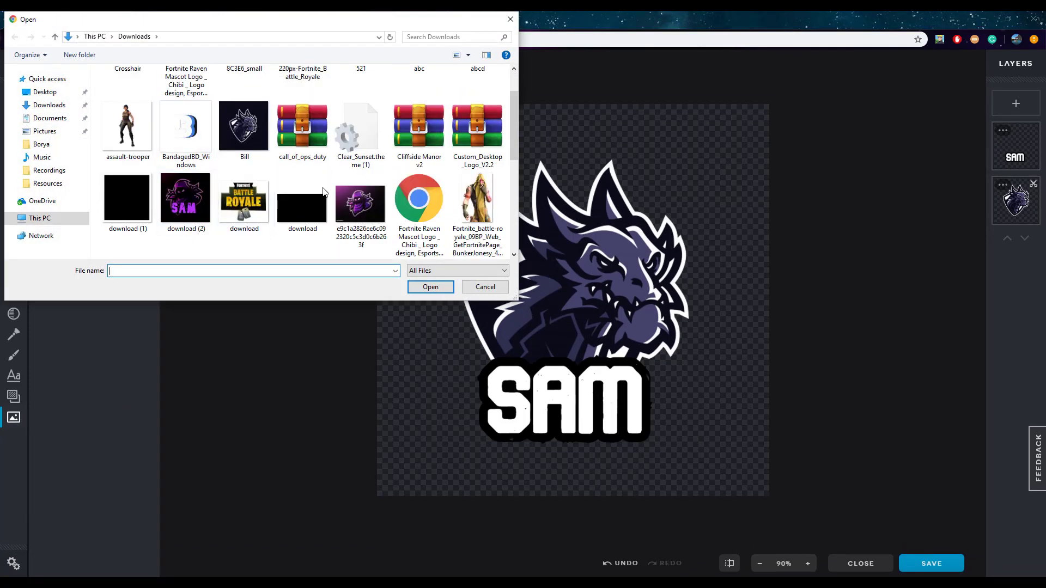
pyautogui.scroll(1, 348, 163)
pyautogui.scroll(-2, 174, 141)
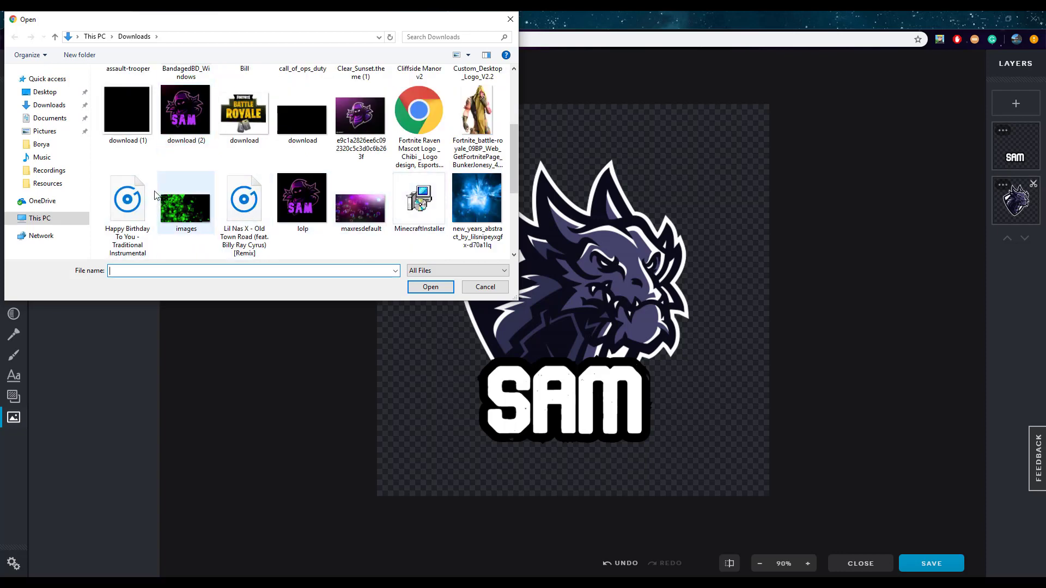
pyautogui.scroll(2, 147, 193)
pyautogui.scroll(-1, 146, 189)
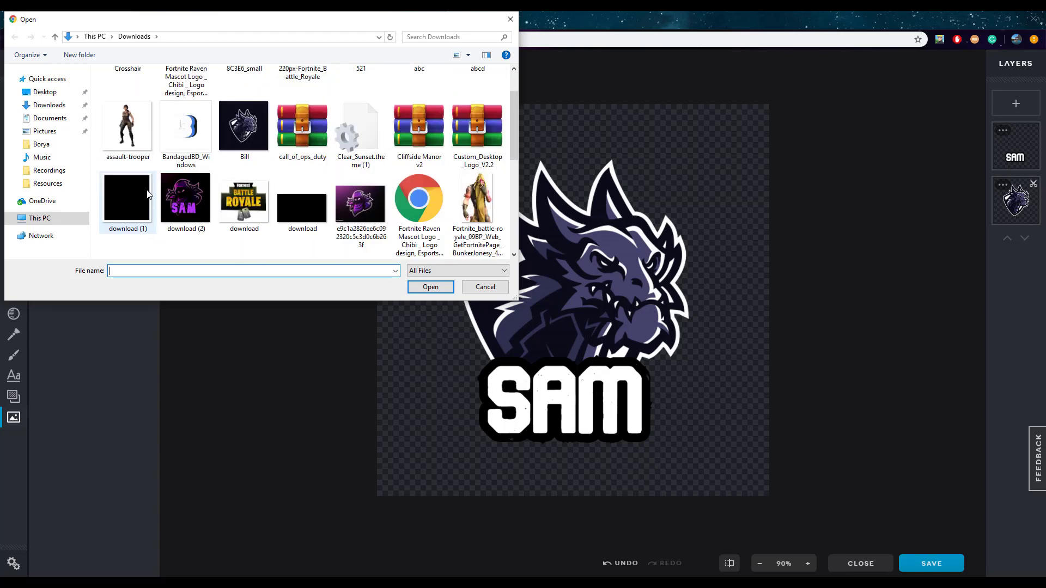
pyautogui.scroll(1, 272, 161)
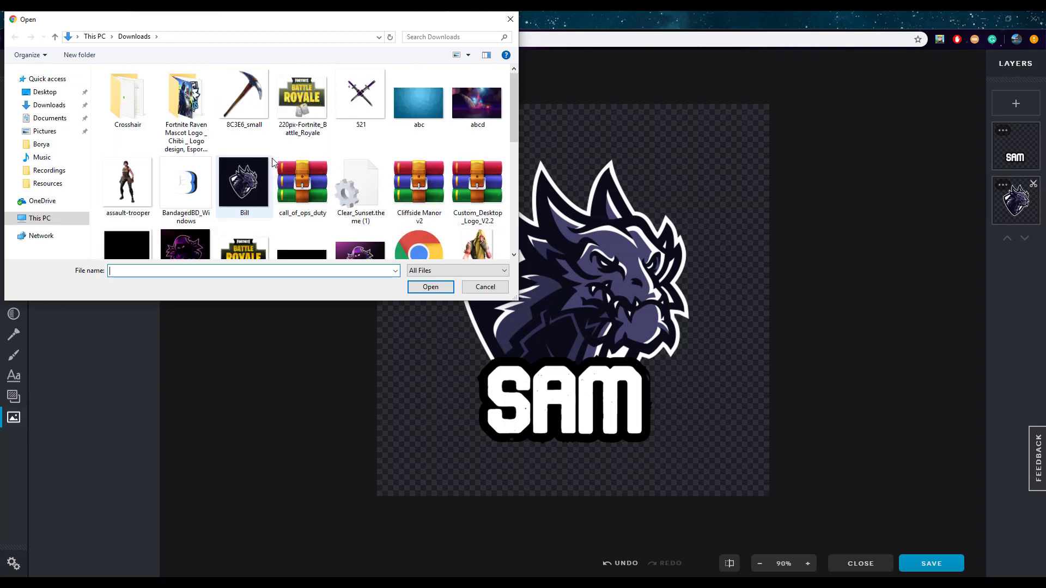
pyautogui.scroll(-4, 272, 162)
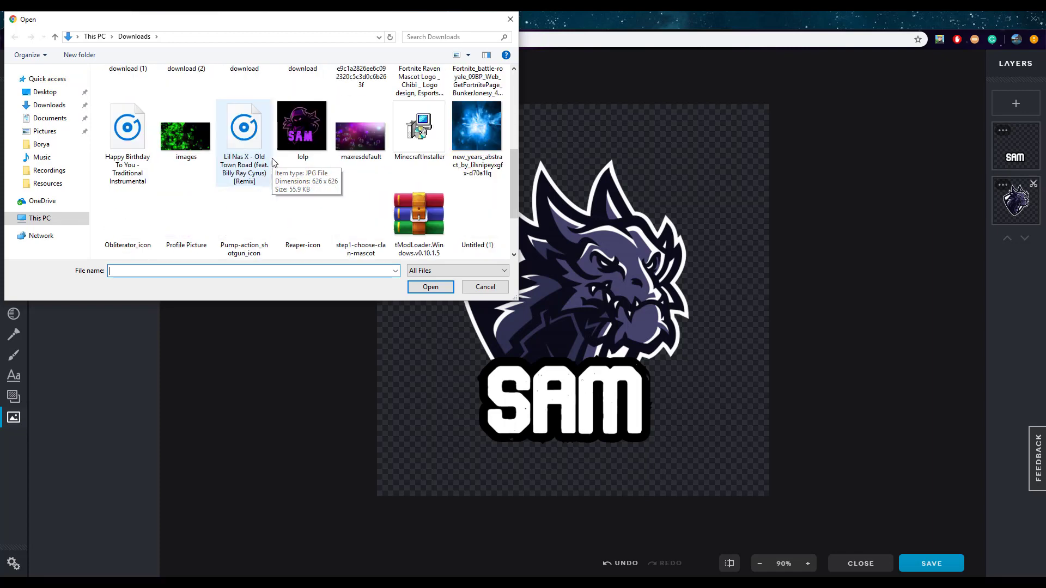
pyautogui.scroll(-1, 274, 163)
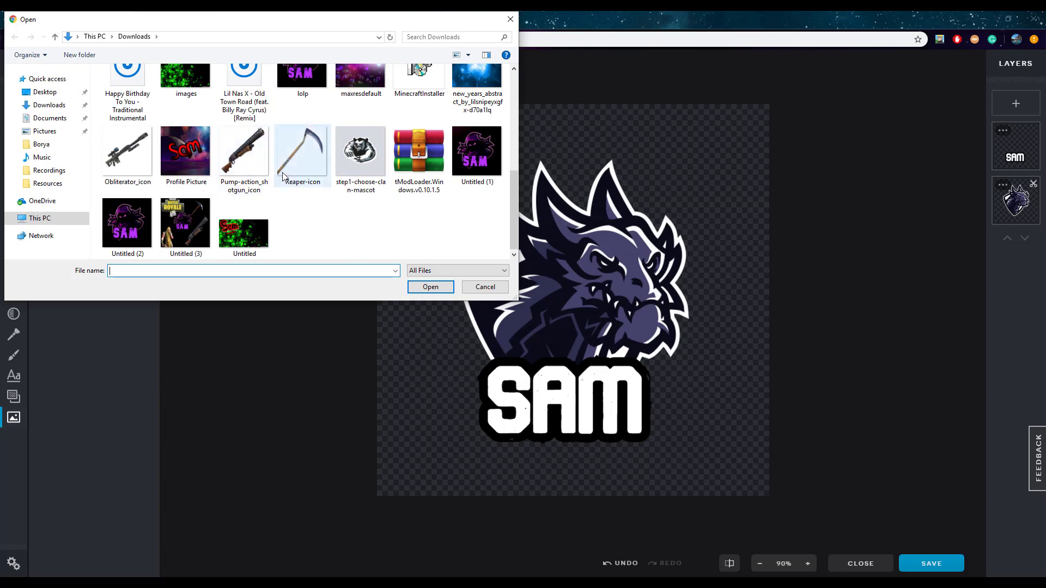
pyautogui.scroll(2, 287, 175)
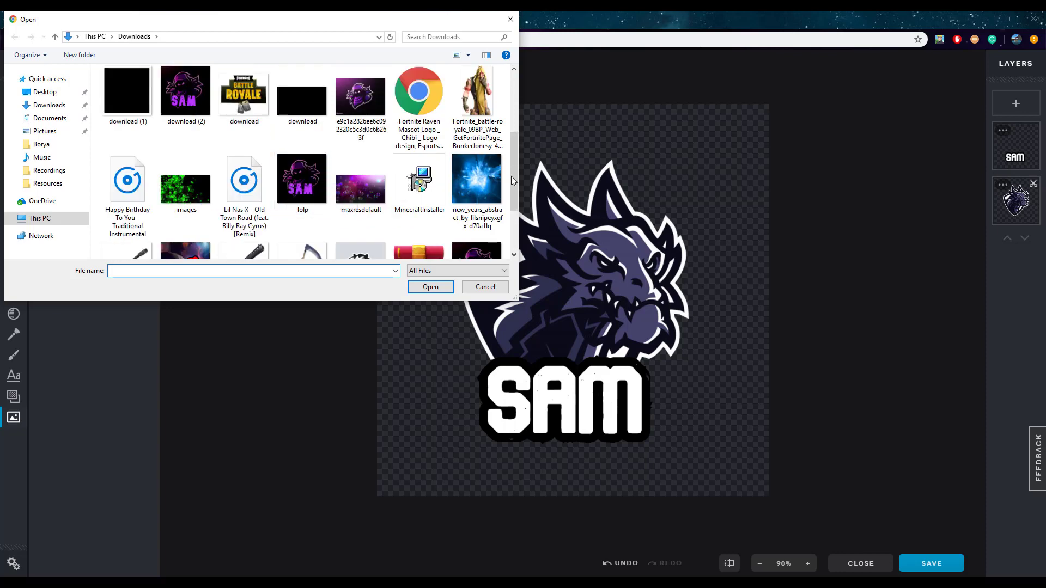
pyautogui.doubleClick(359, 187)
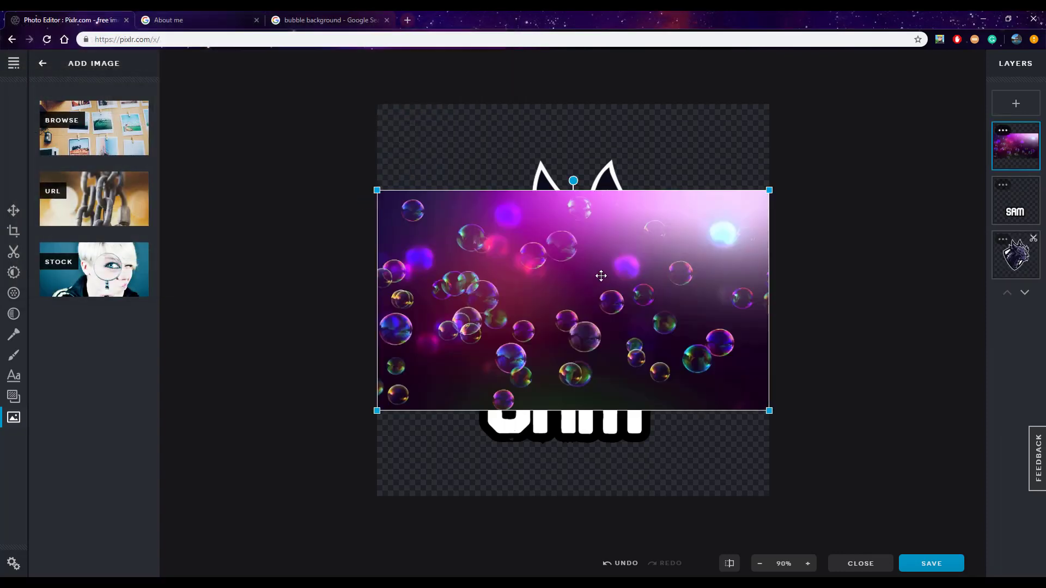
# Place the bubble image beneath the dragon layer and enlarge it until it covers the whole canvas
pyautogui.moveTo(1016, 143); pyautogui.dragTo(1016, 255)
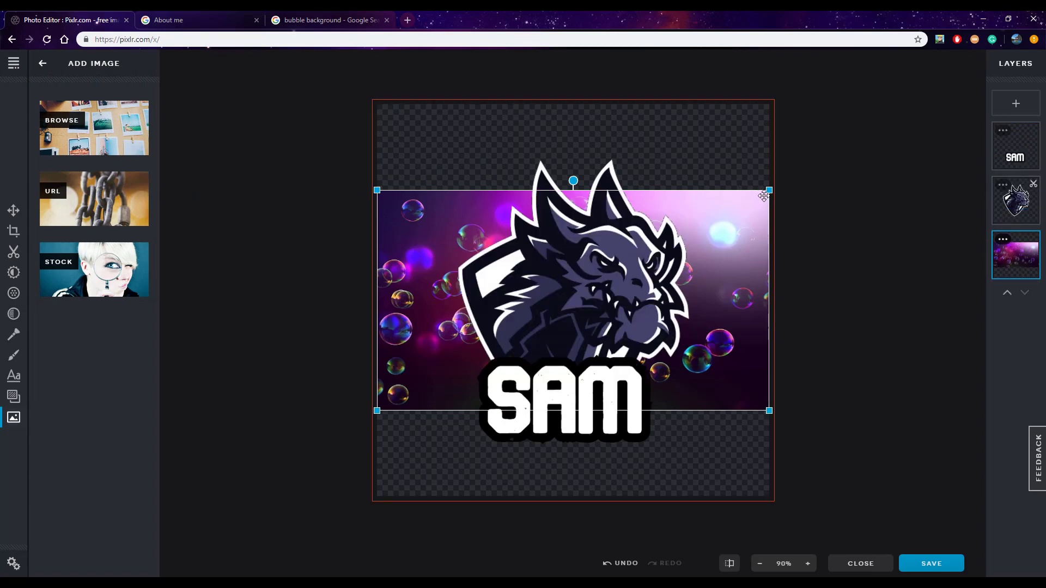
pyautogui.moveTo(769, 190); pyautogui.dragTo(955, 86)
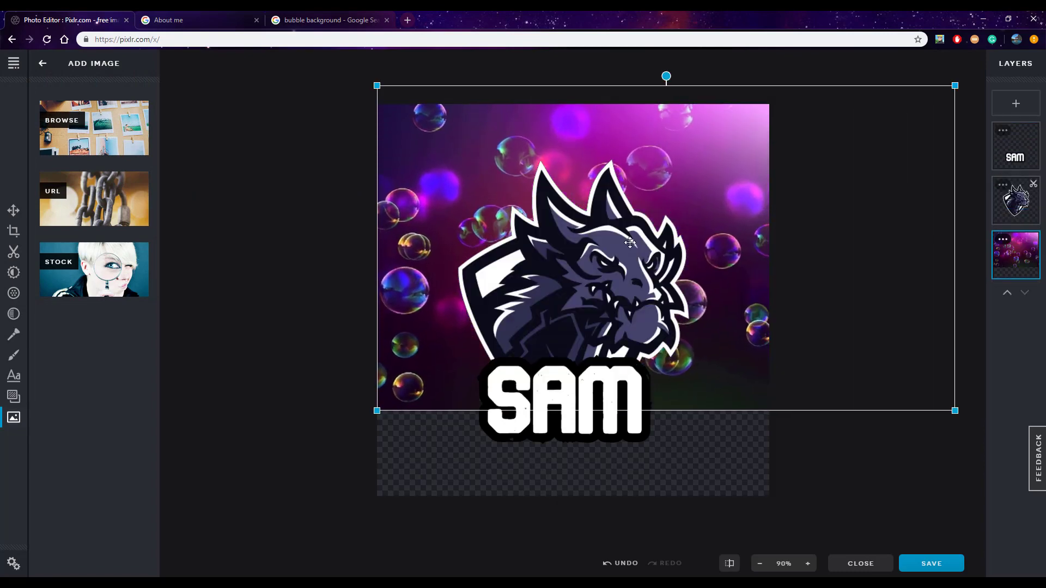
pyautogui.moveTo(377, 410); pyautogui.dragTo(166, 529)
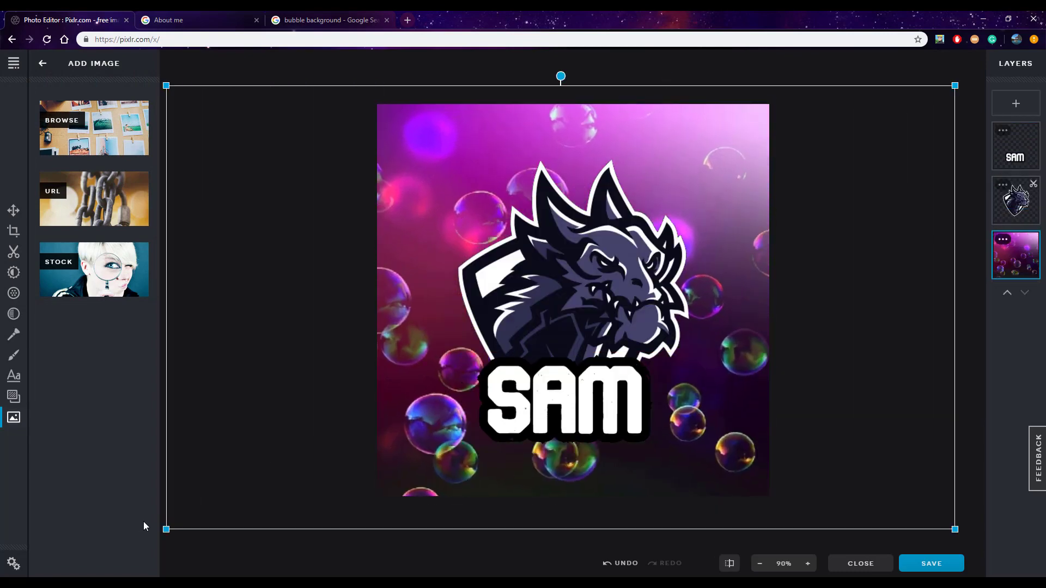
# Delete the bubble background layer
pyautogui.click(757, 186)
pyautogui.click(788, 200)
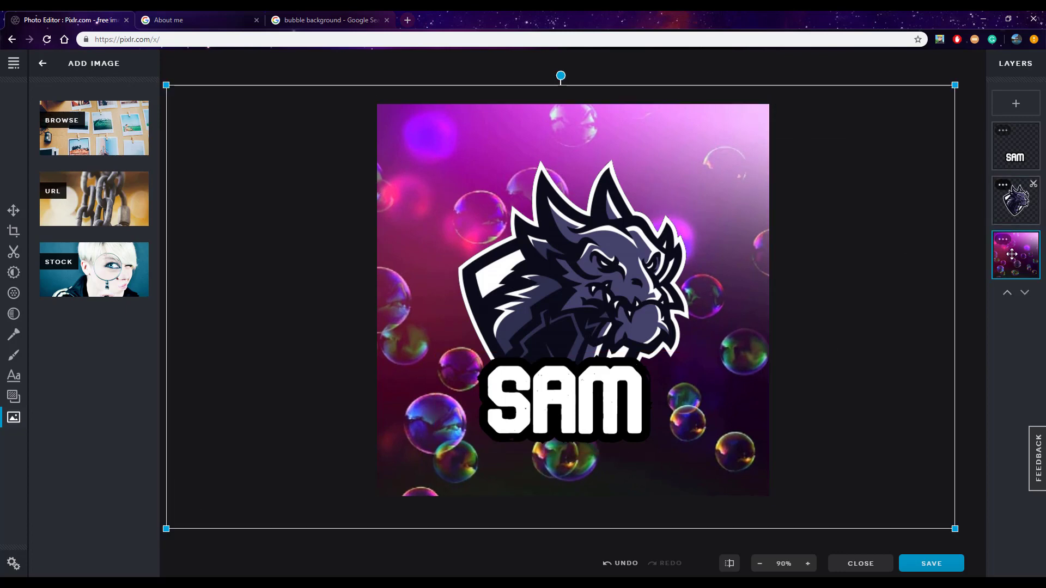
pyautogui.press('Delete')
# Switch to the Google search page and search for "fading background"
pyautogui.click(322, 20)
pyautogui.click(316, 36)
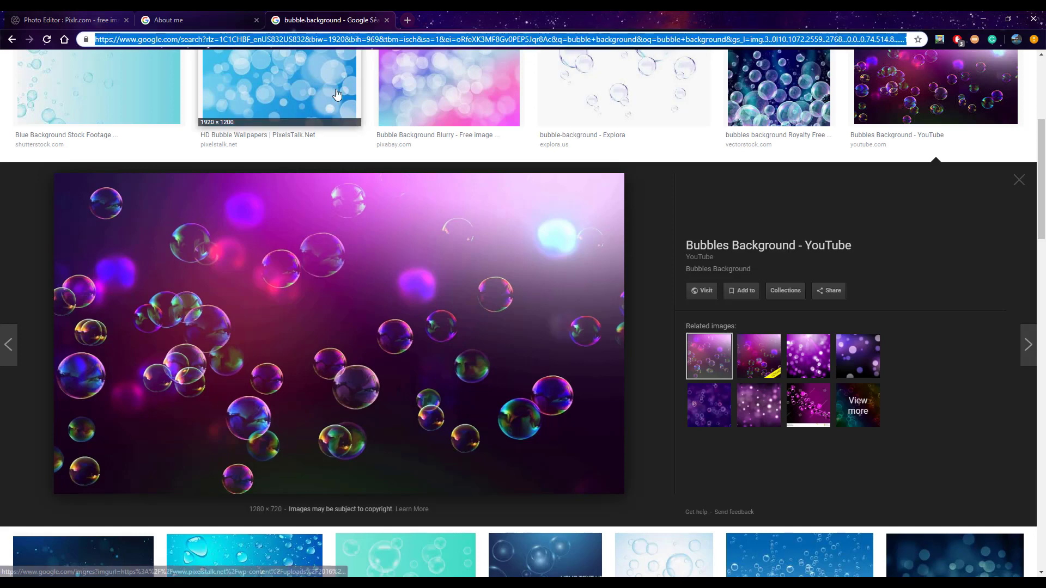
pyautogui.write('faceing')
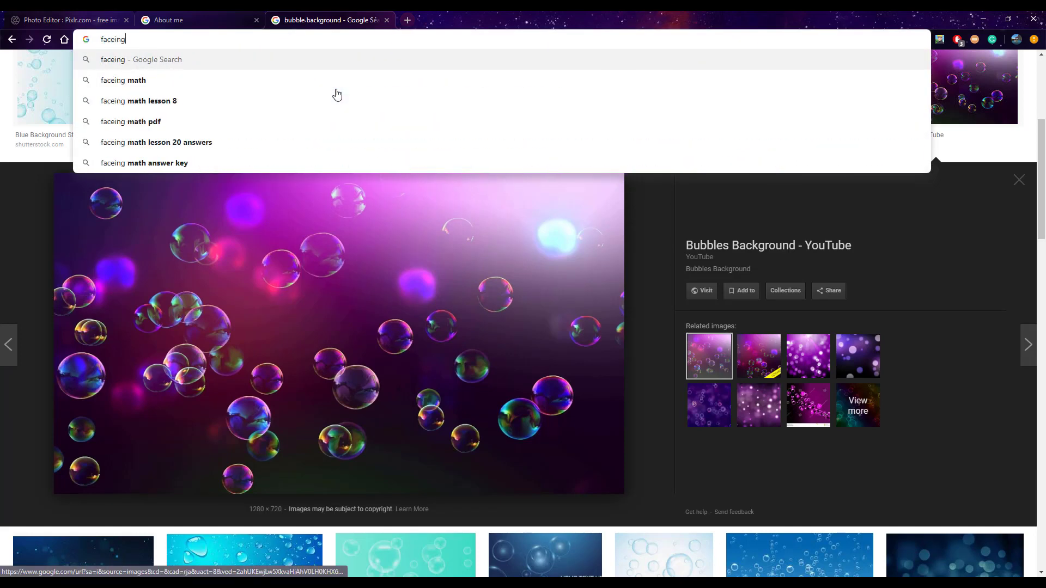
pyautogui.press('BackSpace')
pyautogui.press('BackSpace')
pyautogui.press('BackSpace')
pyautogui.press('BackSpace')
pyautogui.press('BackSpace')
pyautogui.write('ding ')
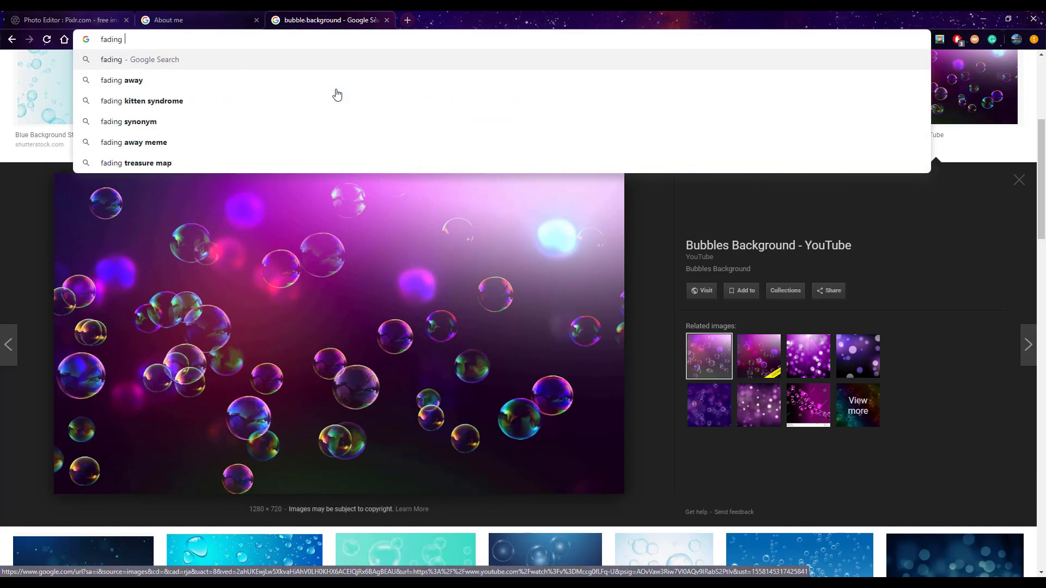
pyautogui.write('background')
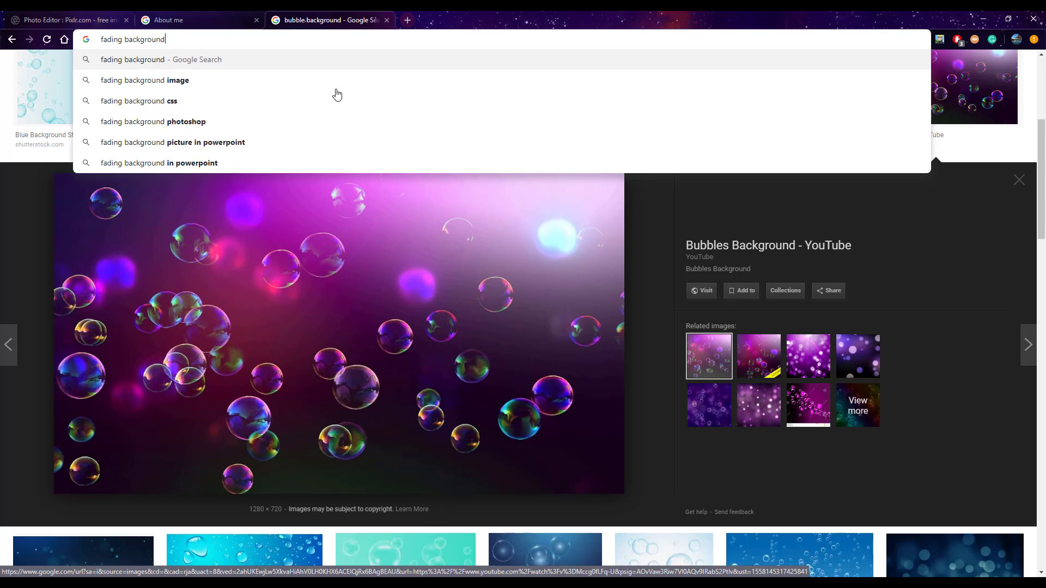
pyautogui.press('Return')
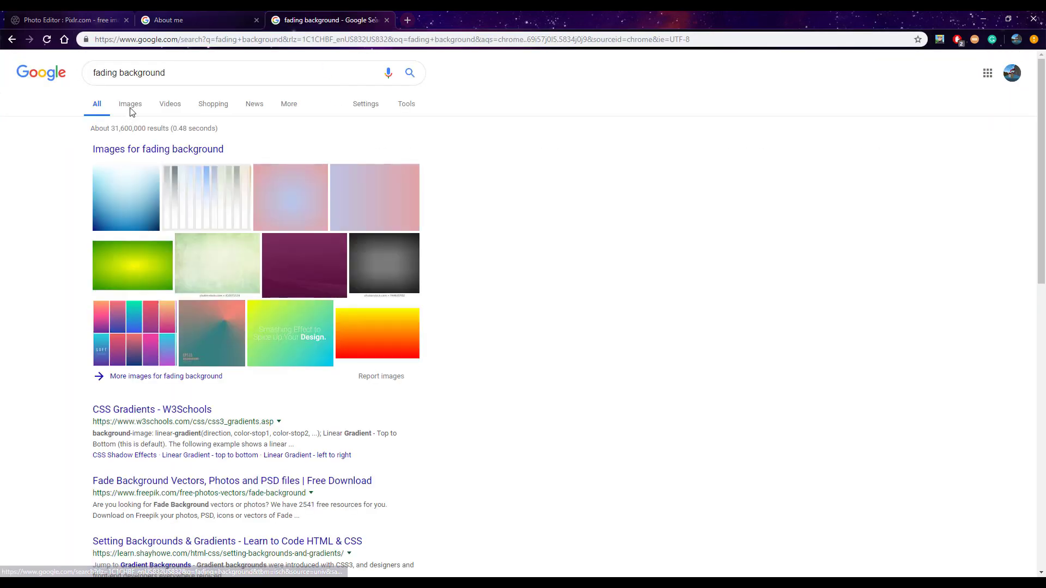
# Extend the search to "fading background purple to black" and show its image results
pyautogui.click(177, 73)
pyautogui.write('pu')
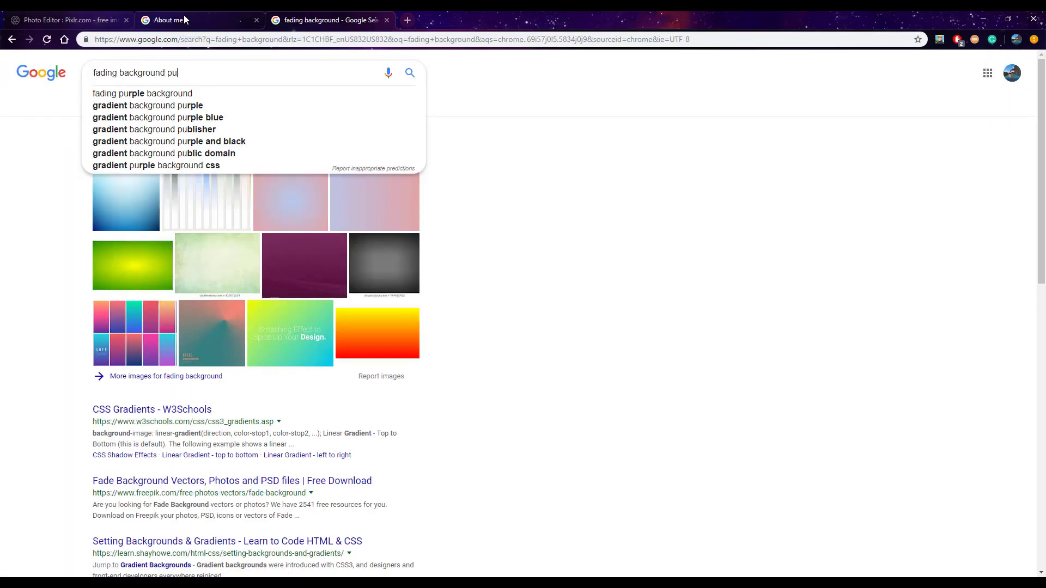
pyautogui.write('rple to ')
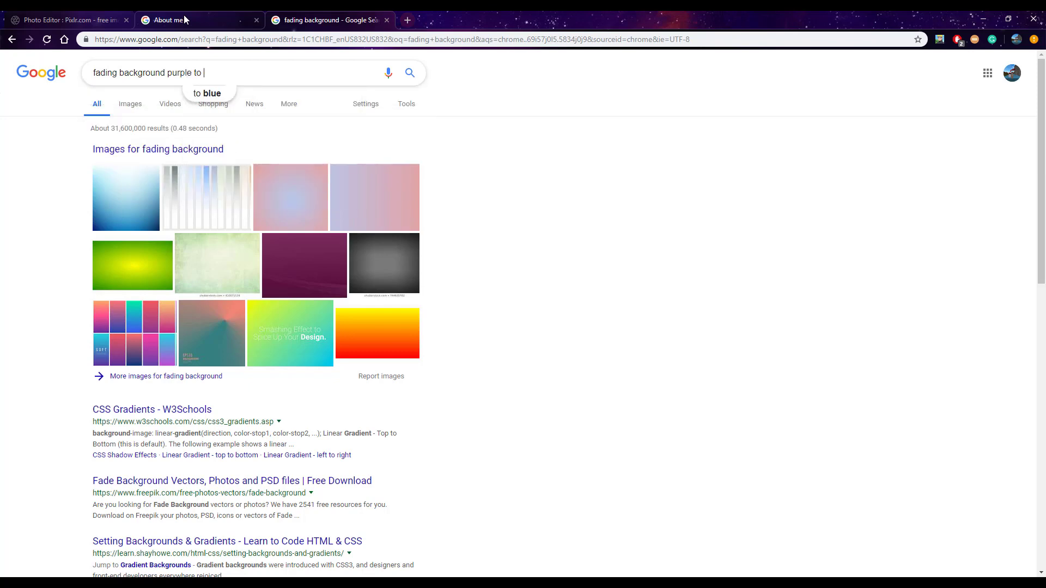
pyautogui.write('black')
pyautogui.press('Return')
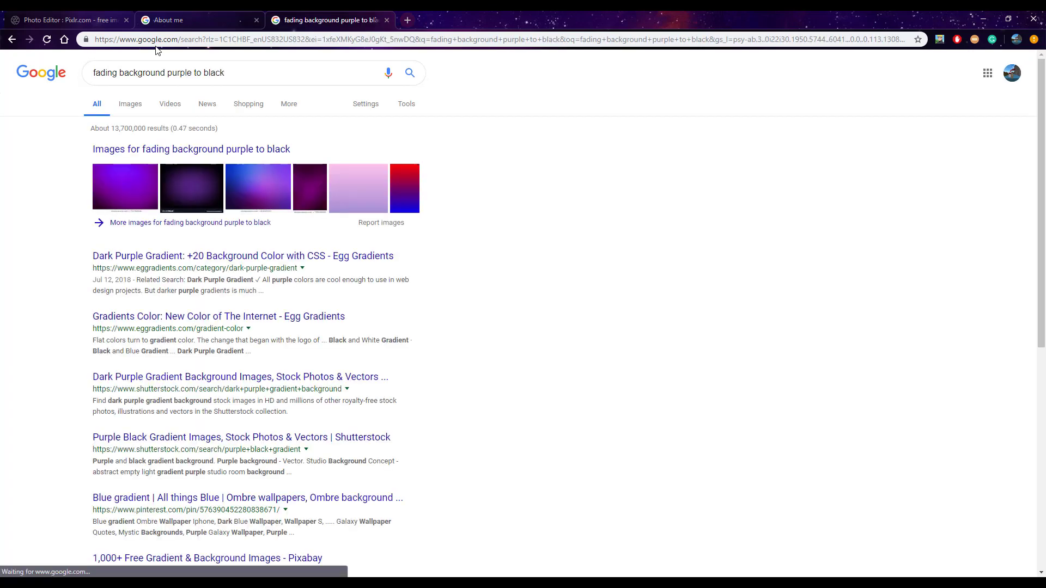
pyautogui.click(131, 103)
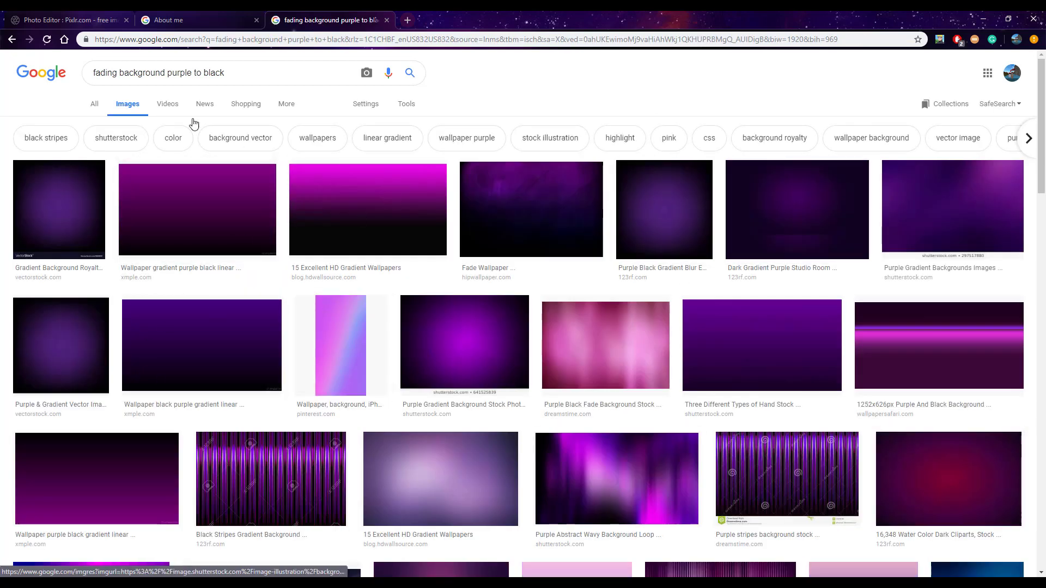
# Preview the "15 Excellent HD Gradient Wallpapers" image, compare it with related gradients, and return to it
pyautogui.click(359, 215)
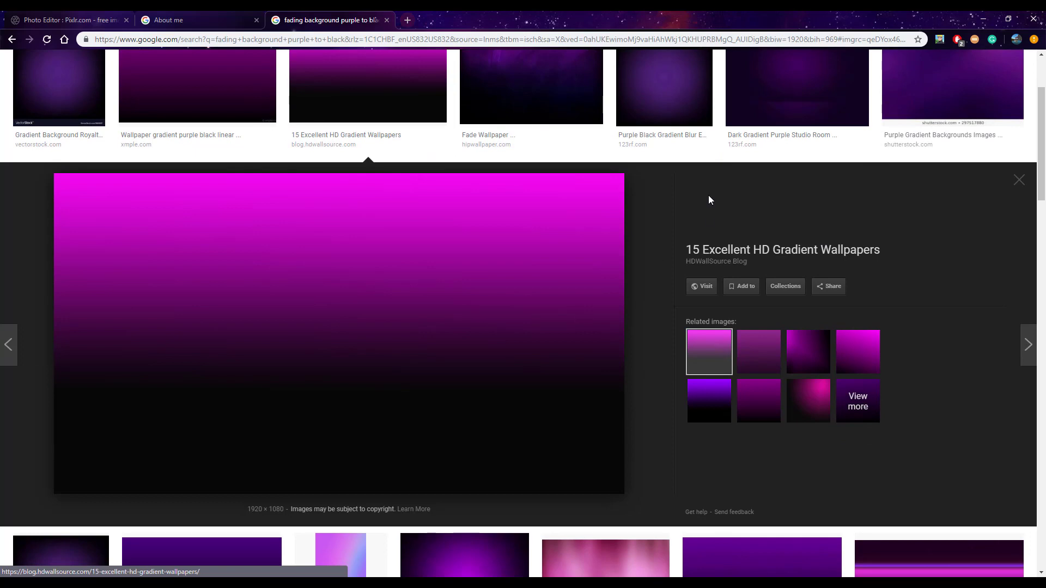
pyautogui.click(810, 351)
pyautogui.click(747, 347)
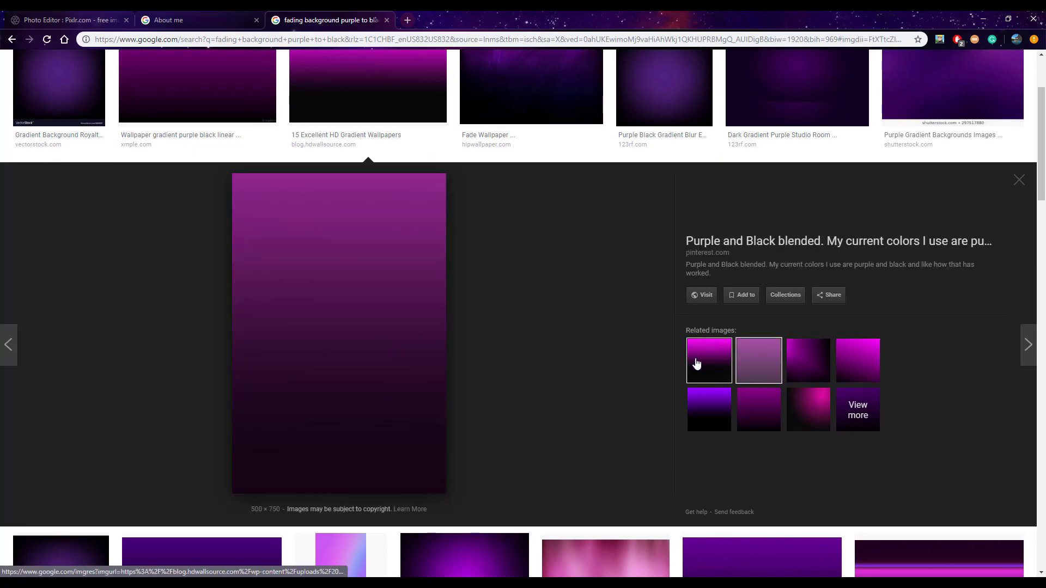
pyautogui.click(695, 364)
pyautogui.click(708, 409)
pyautogui.click(708, 356)
# Save the previewed pink-to-black gradient wallpaper to the Downloads folder as a PNG image
pyautogui.rightClick(361, 319)
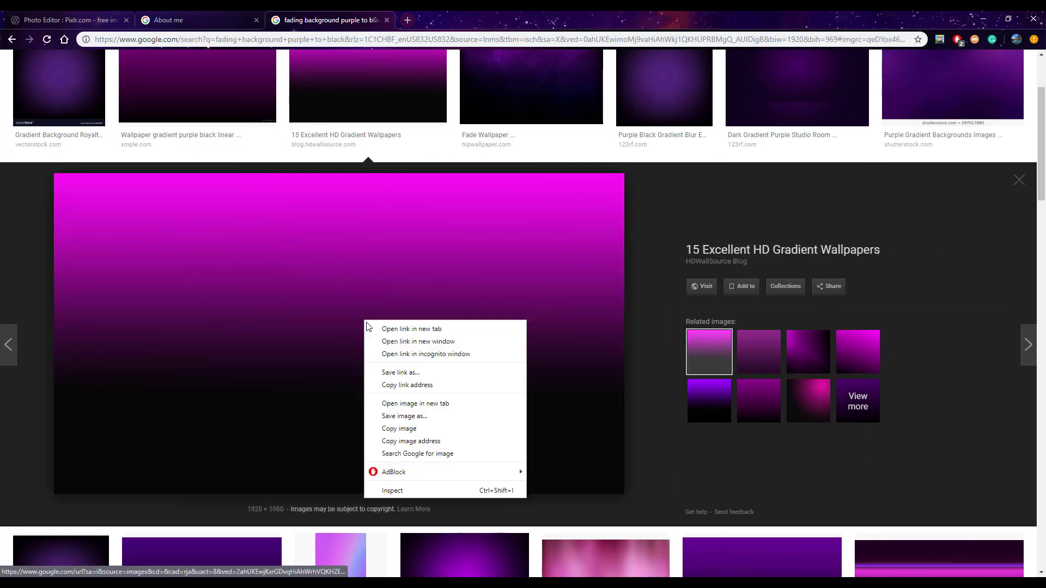
pyautogui.click(433, 421)
pyautogui.click(426, 285)
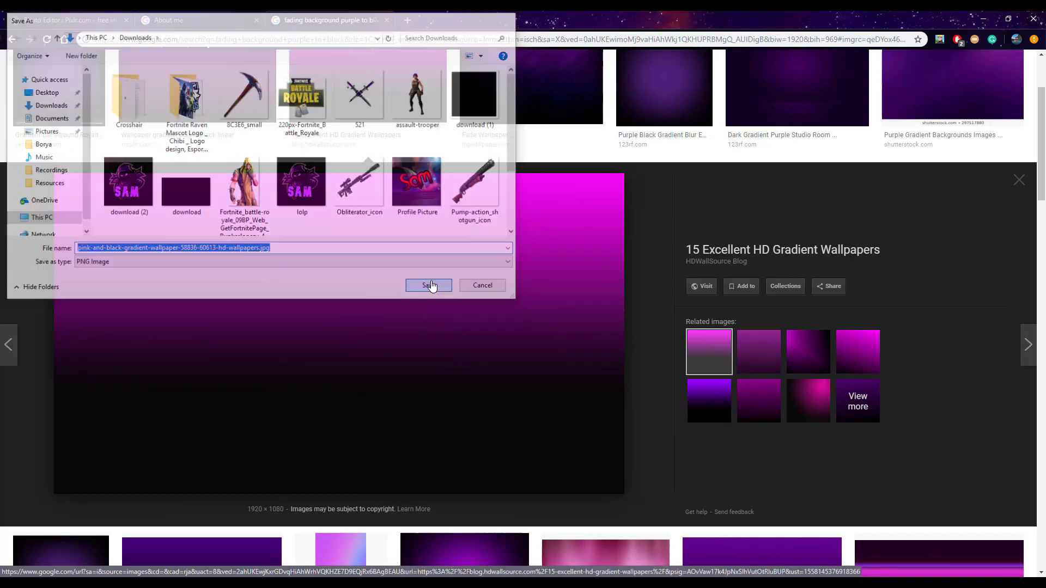
# Switch back to Pixlr and add the downloaded pink-and-black-gradient-wallpaper image from the Downloads folder as a new layer
pyautogui.click(91, 25)
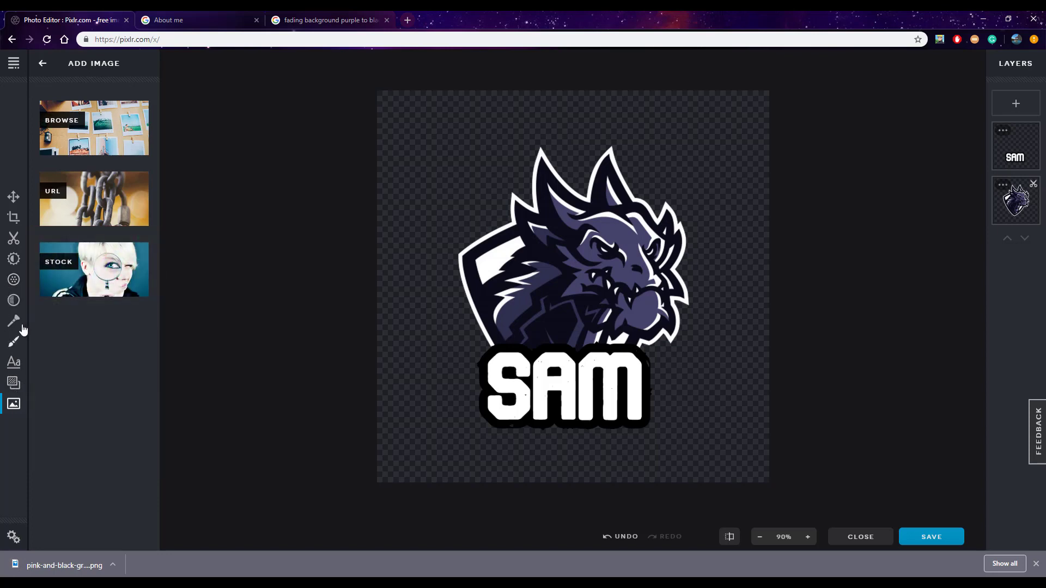
pyautogui.click(92, 131)
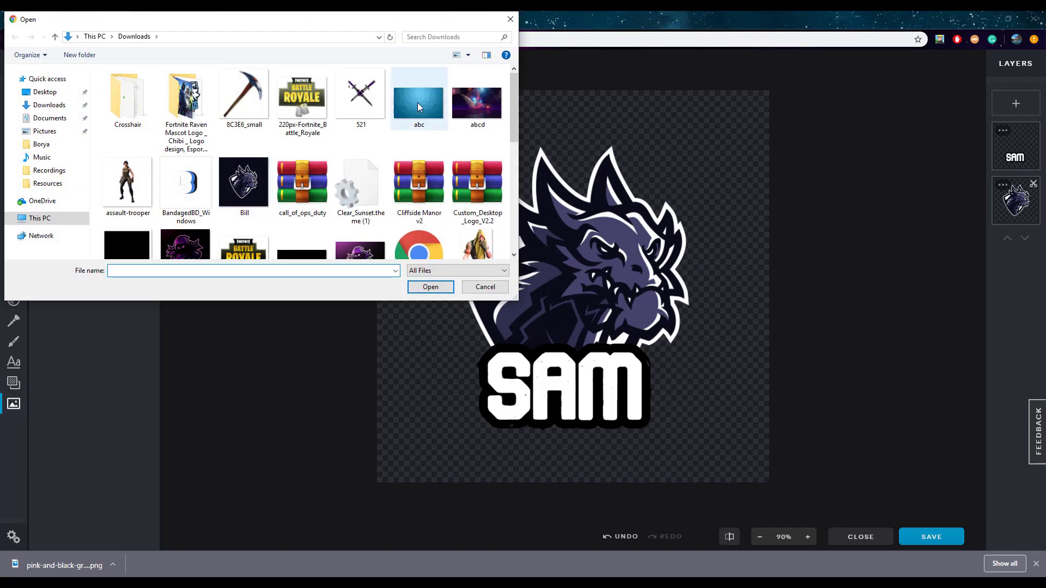
pyautogui.scroll(-8, 417, 105)
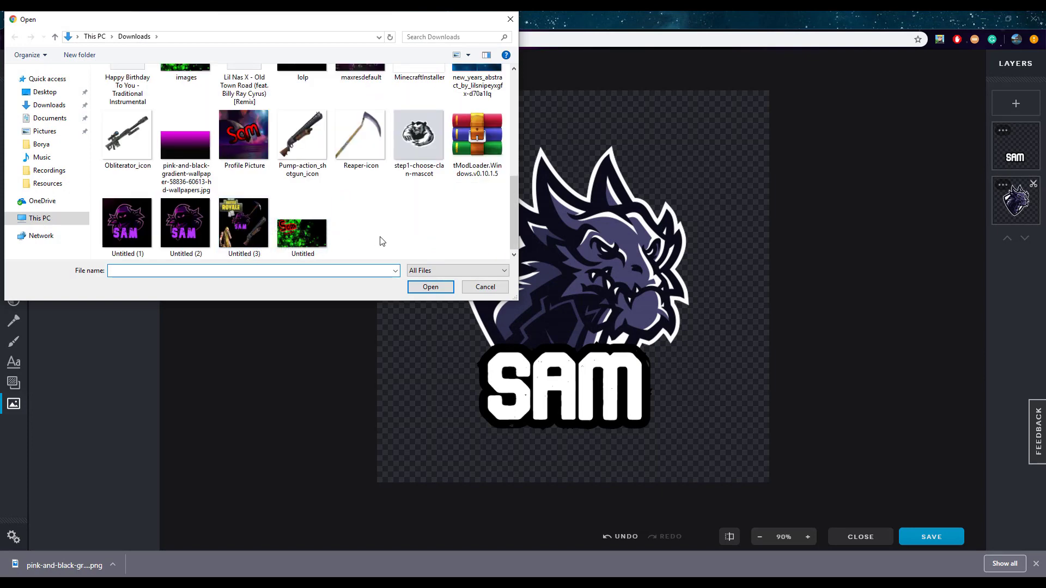
pyautogui.scroll(3, 382, 240)
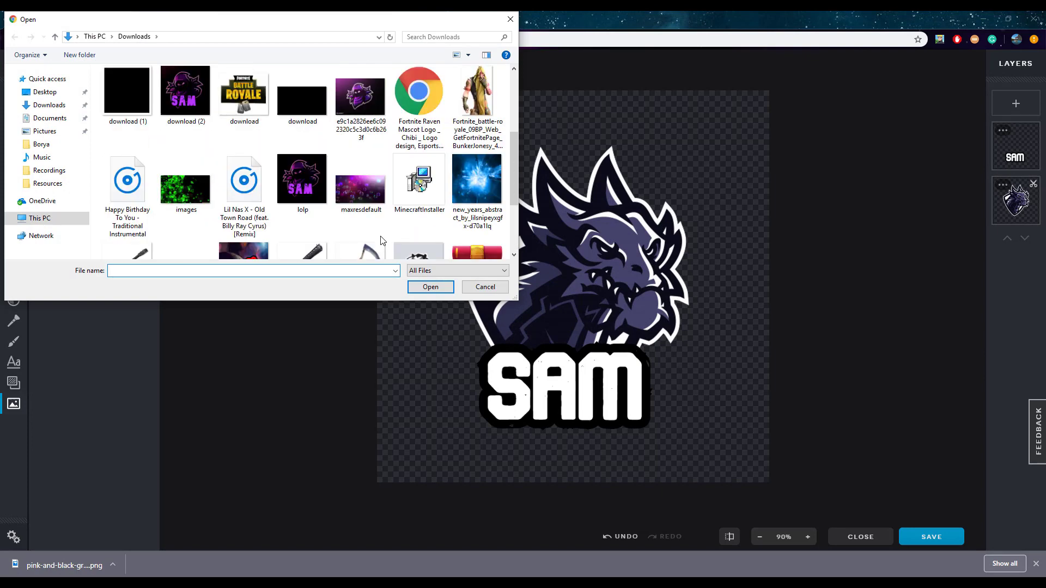
pyautogui.scroll(4, 382, 240)
pyautogui.moveTo(514, 128); pyautogui.dragTo(512, 227)
pyautogui.click(194, 173)
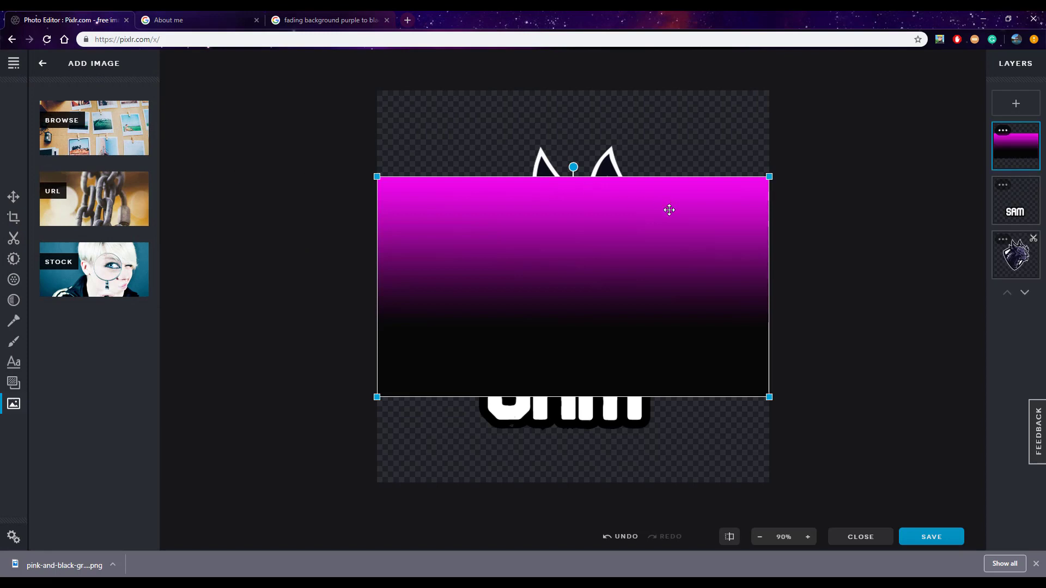
# Place the gradient layer beneath the dragon layer and enlarge it until it covers the whole canvas
pyautogui.moveTo(1020, 158); pyautogui.dragTo(1016, 258)
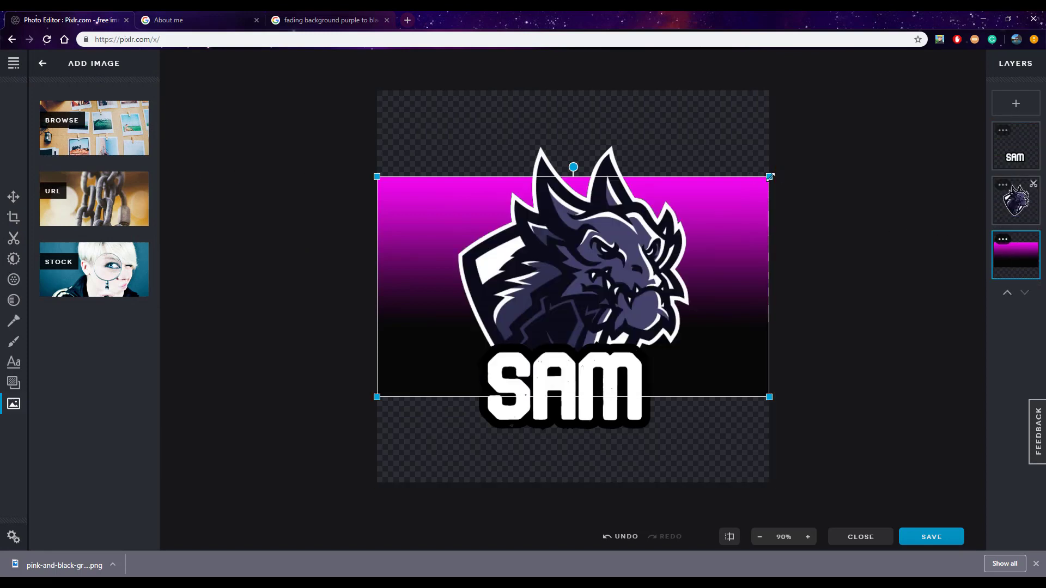
pyautogui.moveTo(769, 176); pyautogui.dragTo(971, 61)
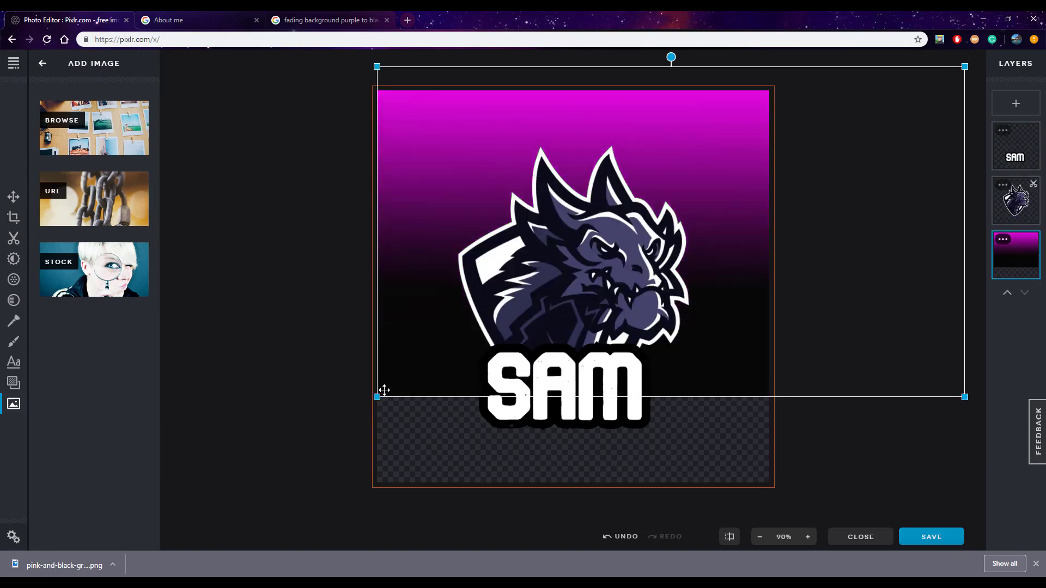
pyautogui.moveTo(379, 393); pyautogui.dragTo(213, 511)
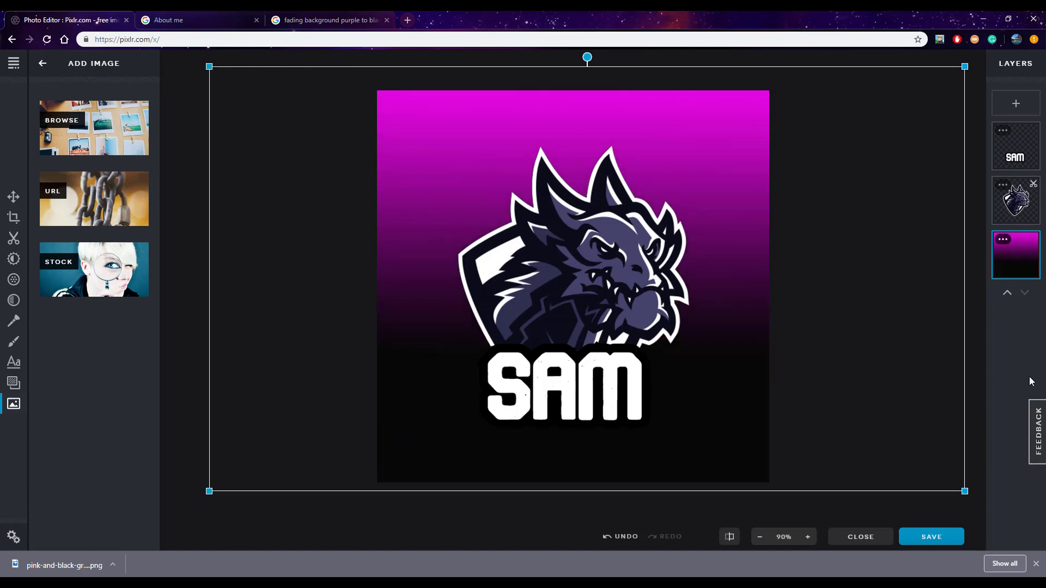
pyautogui.click(983, 351)
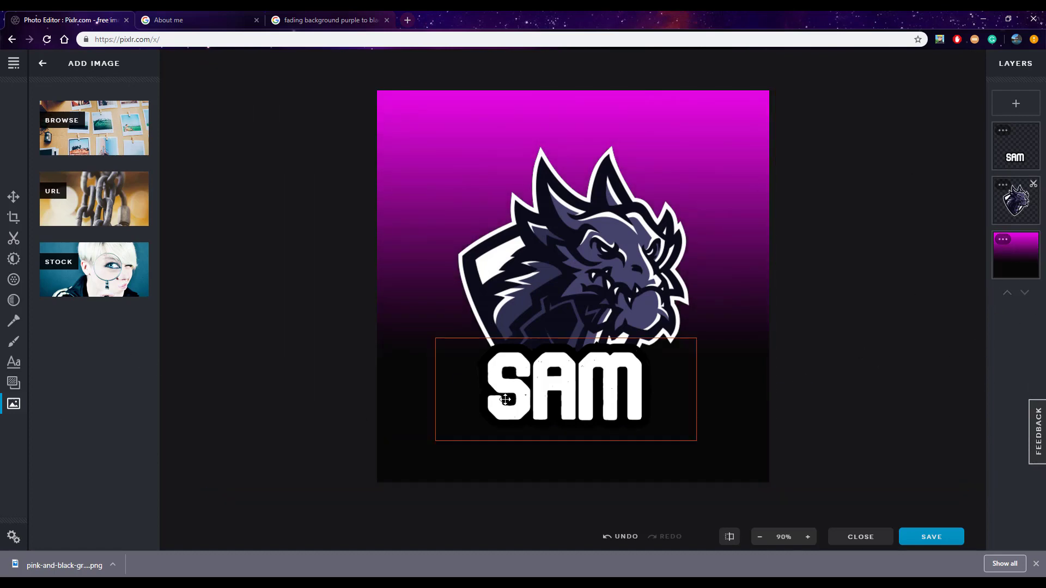
# Nudge the outlined name text slightly up and to the right to centre it horizontally below the dragon, and deselect it
pyautogui.click(566, 384)
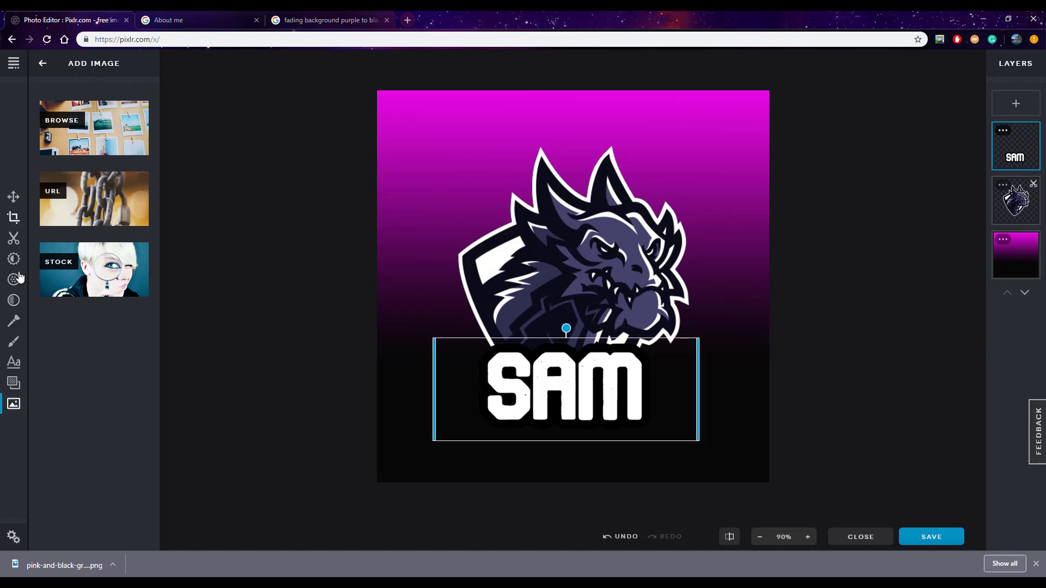
pyautogui.click(14, 362)
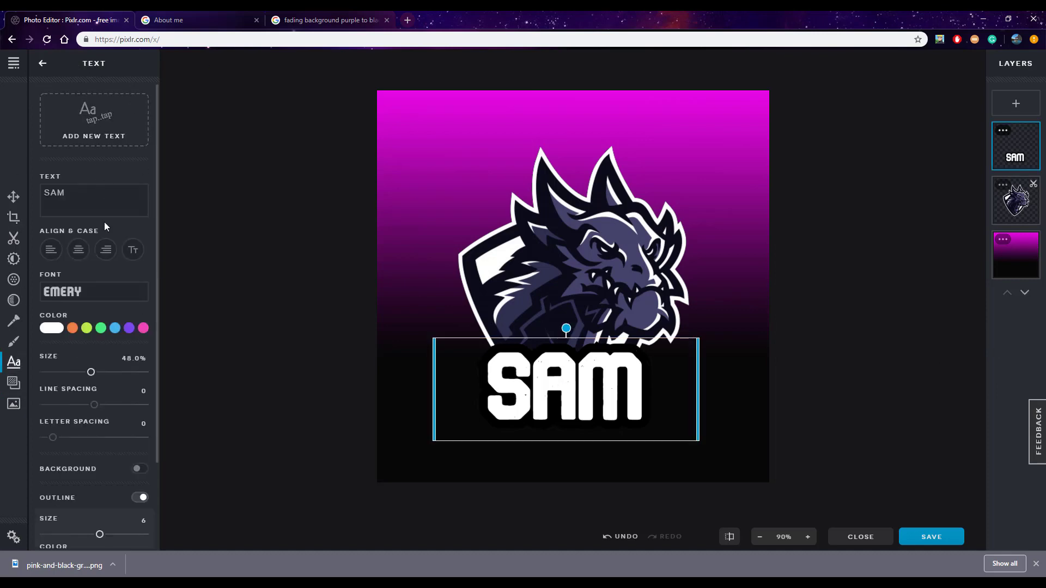
pyautogui.moveTo(560, 393); pyautogui.dragTo(568, 386)
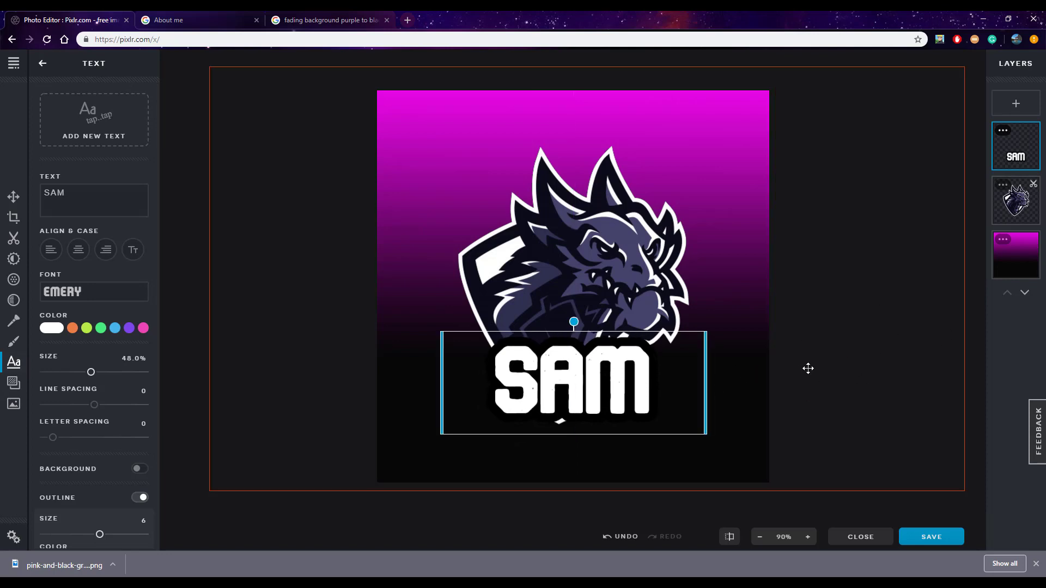
pyautogui.click(845, 385)
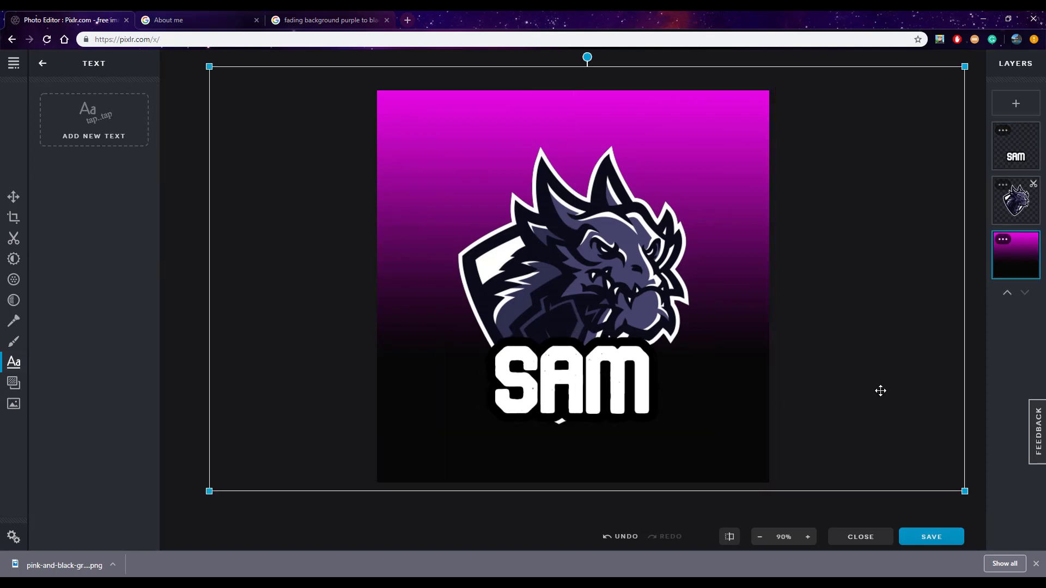
pyautogui.click(196, 312)
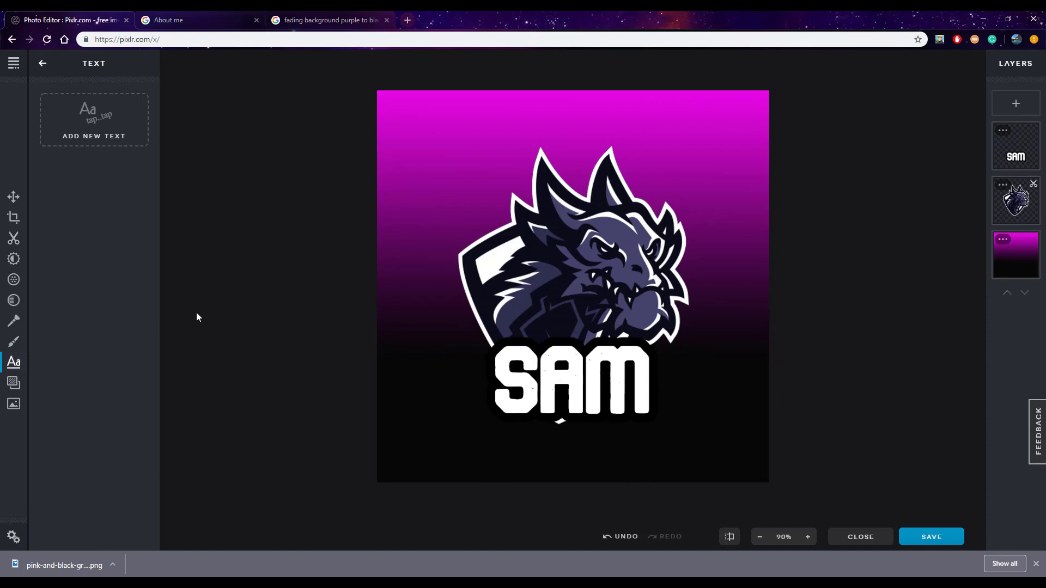